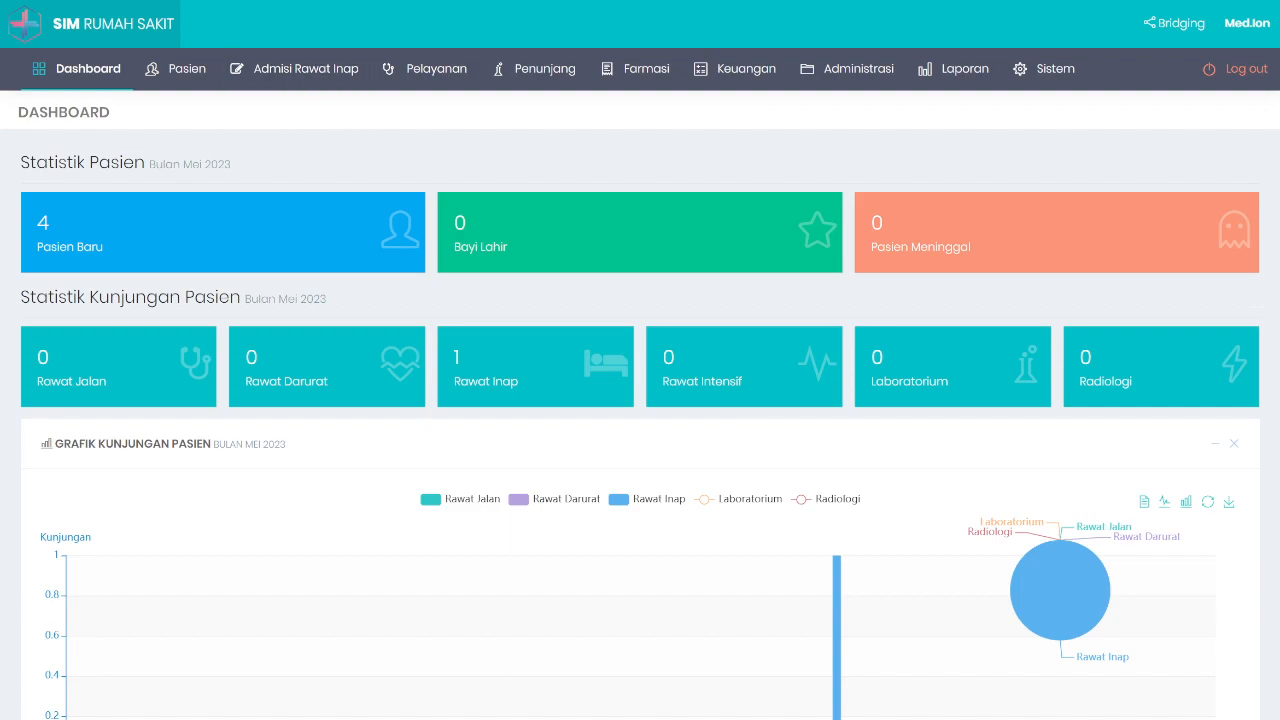
Step: Open the Obat list under Farmasi > Data Barang Farmasi
scroll(640, 360, "down", 2)
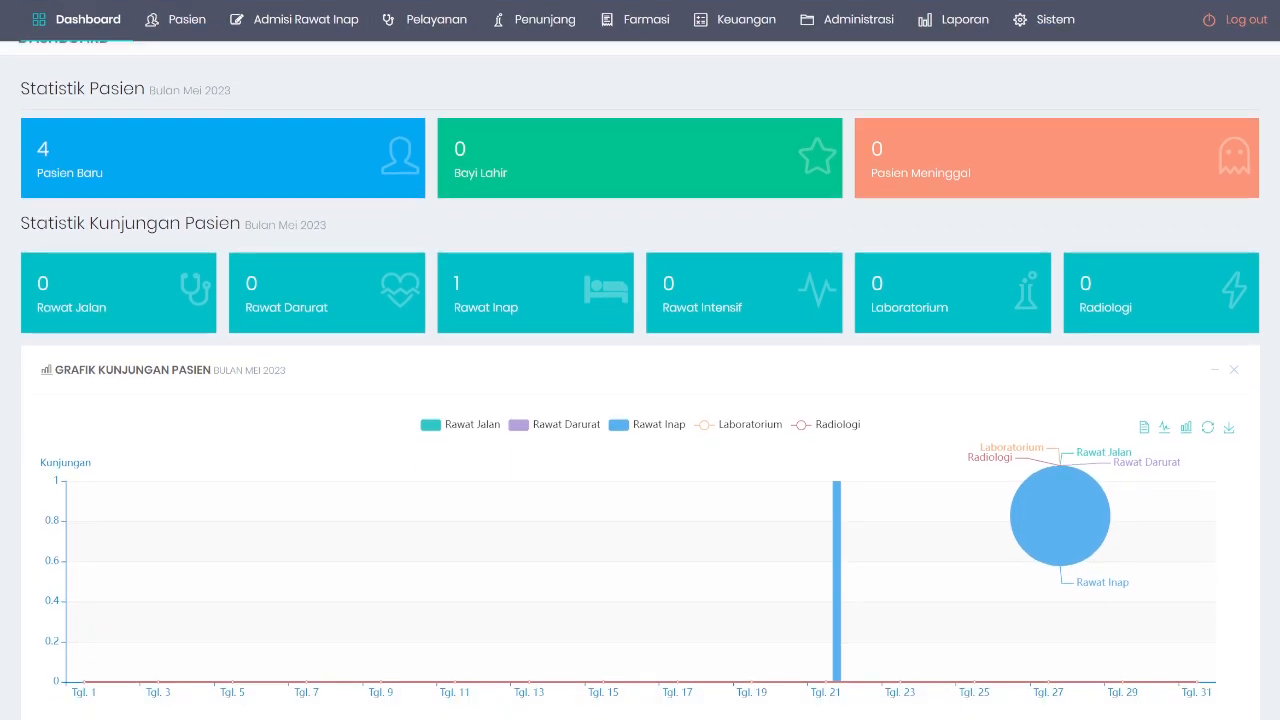
scroll(640, 360, "up", 2)
left_click(637, 68)
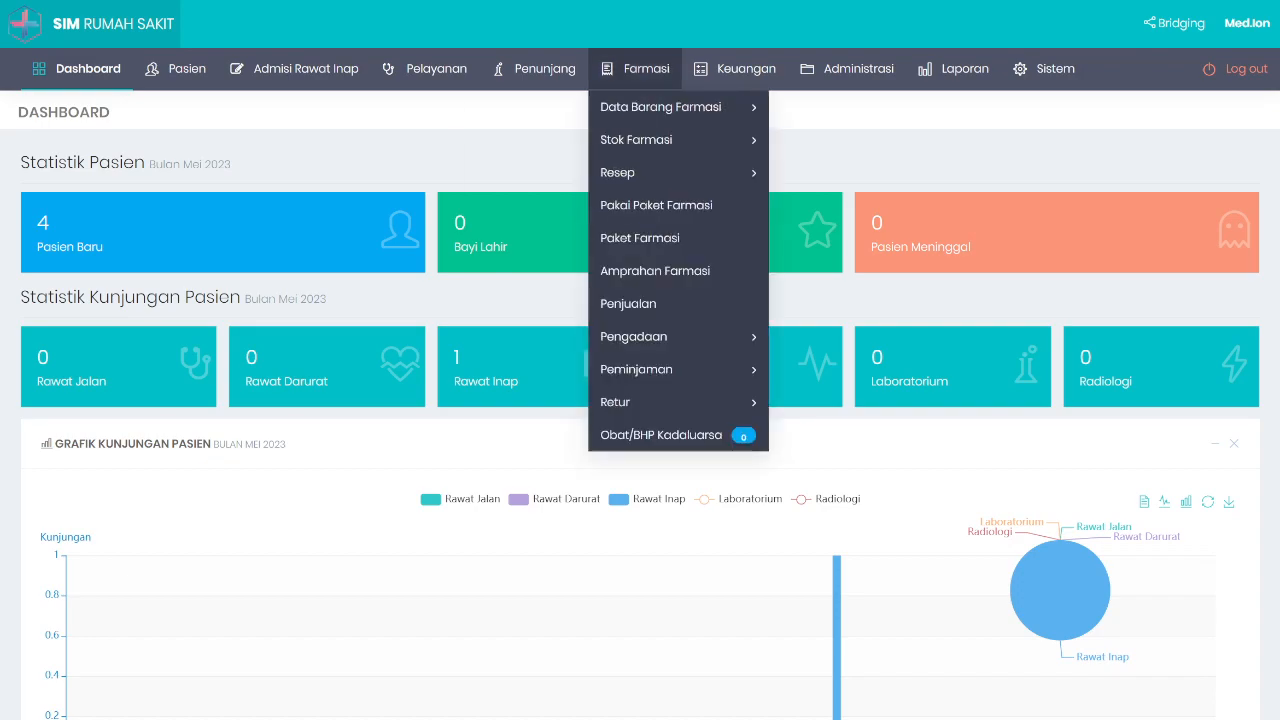
mouse_move(663, 106)
left_click(805, 108)
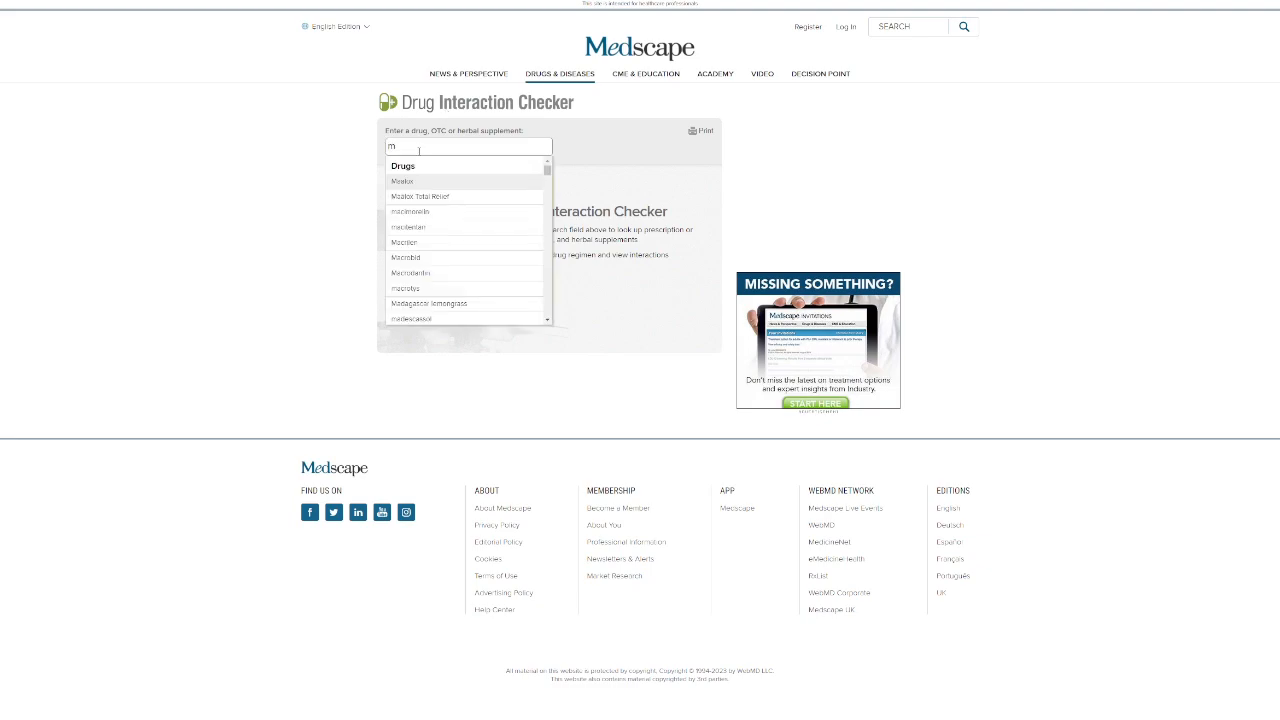
Step: Add amoxapine and allogeneic cultured keratinocytes and fibroblasts to the Medscape regimen
key("BackSpace")
type("amoxi")
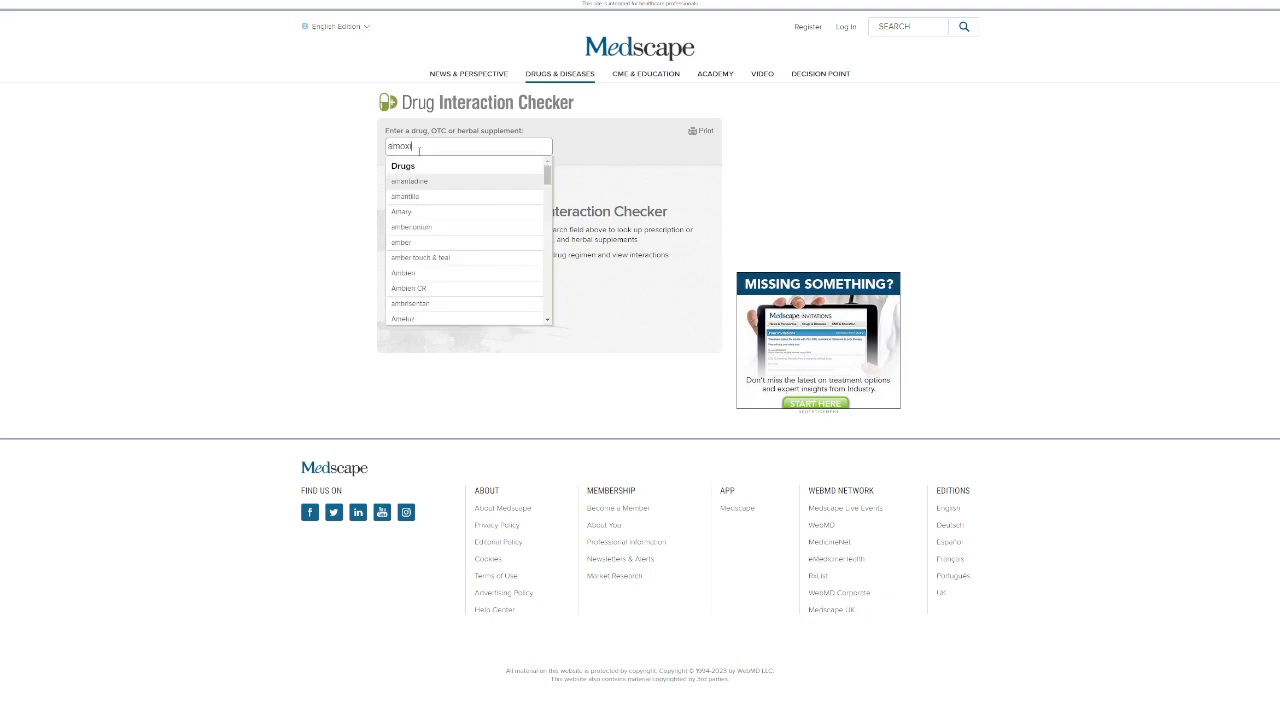
key("BackSpace")
left_click(424, 180)
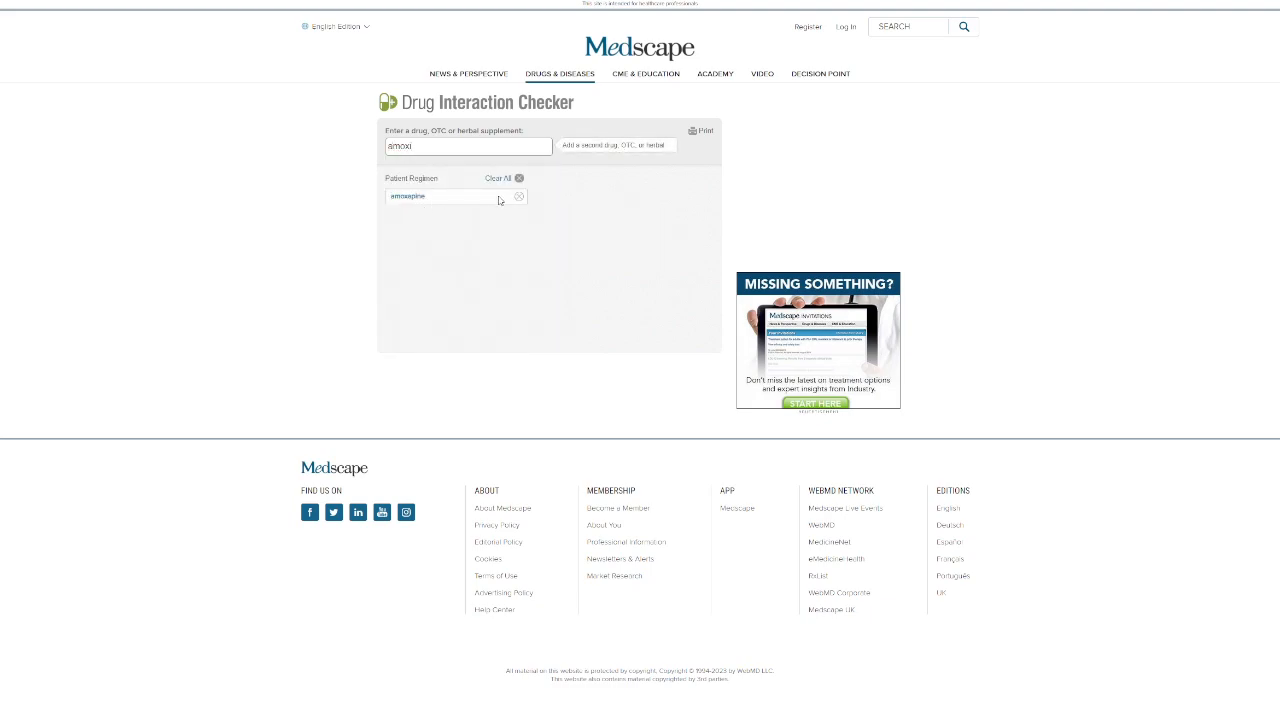
double_click(433, 146)
type("all")
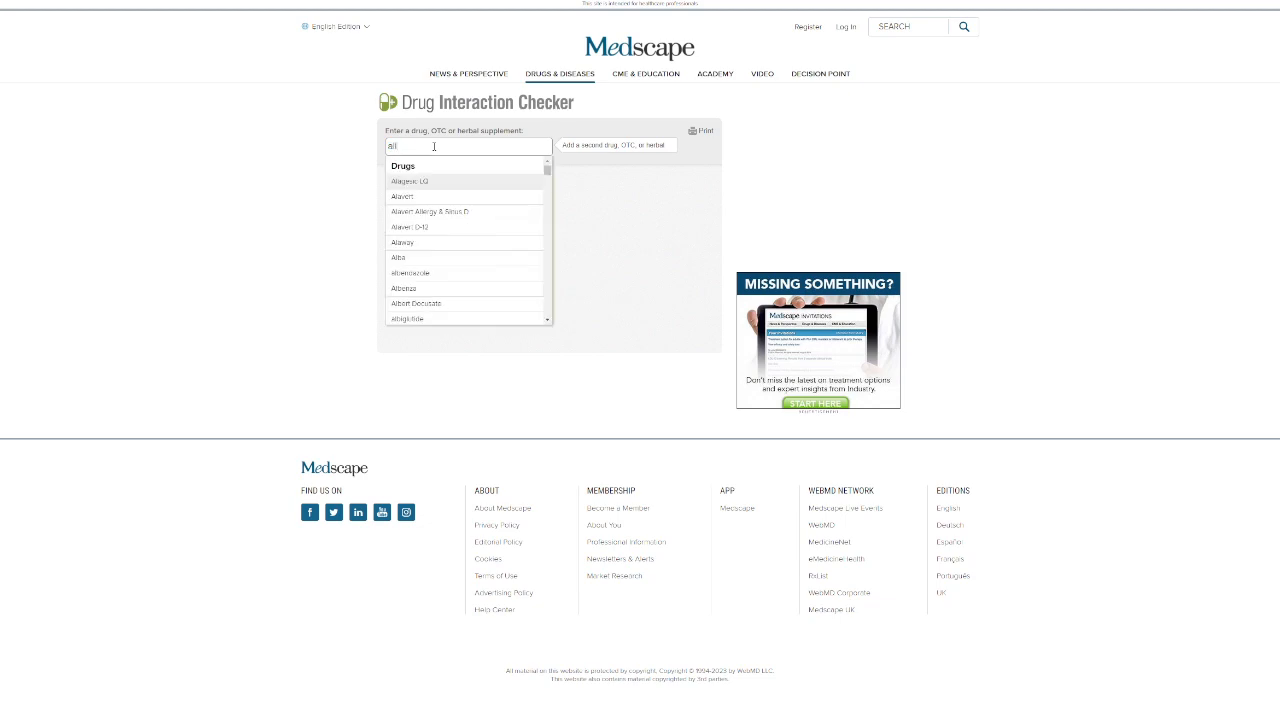
type("lop")
left_click(412, 190)
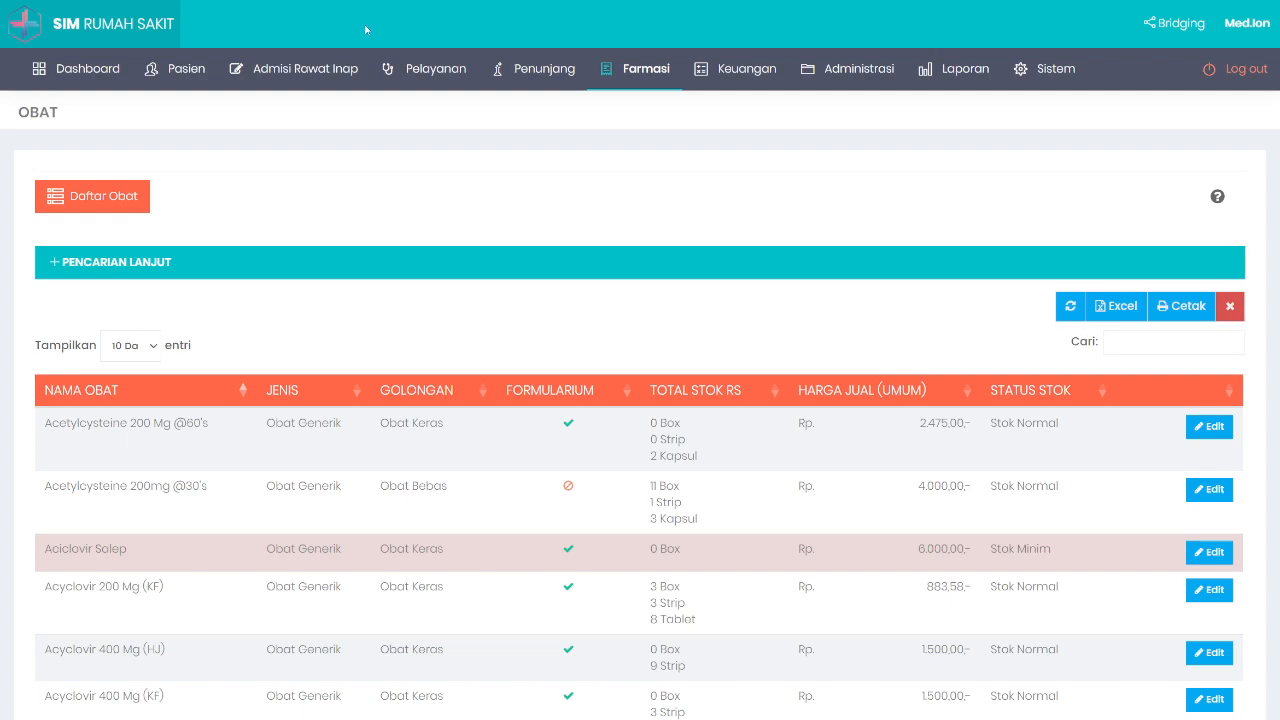
Step: Scroll through the Obat table to review drug stock levels and selling prices
scroll(645, 234, "down", 3)
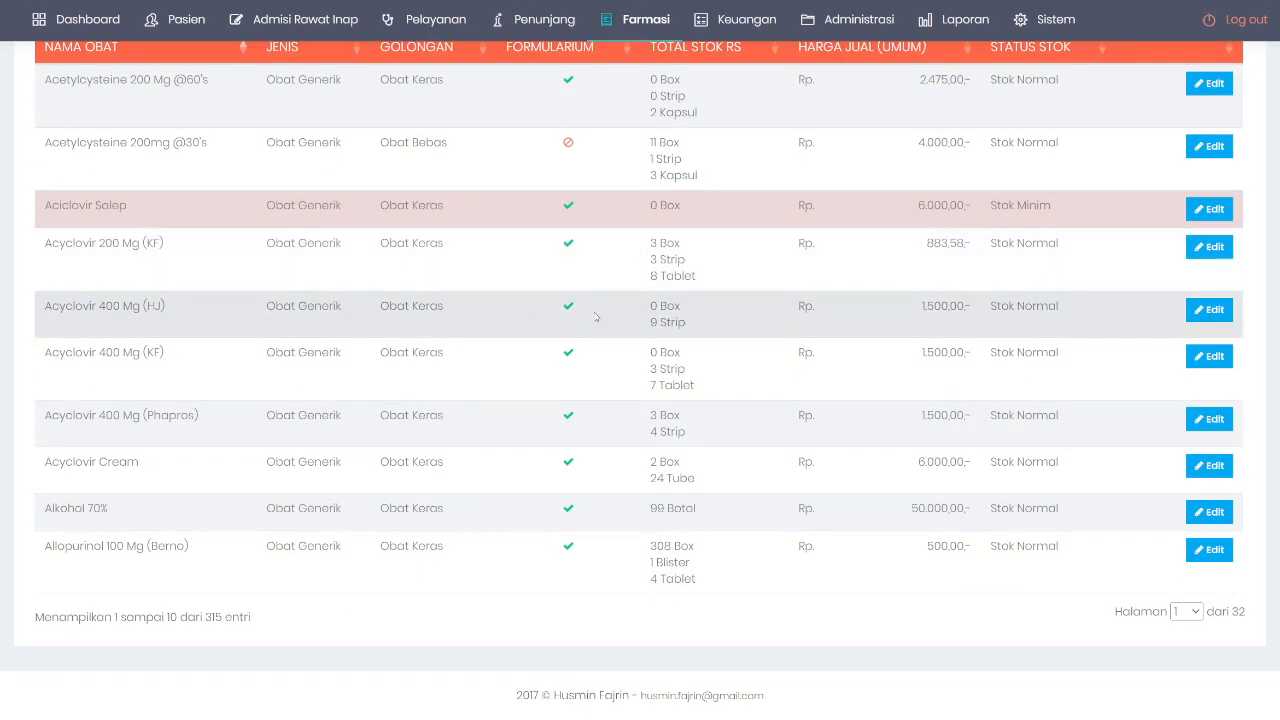
scroll(595, 318, "up", 3)
scroll(551, 263, "up", 1)
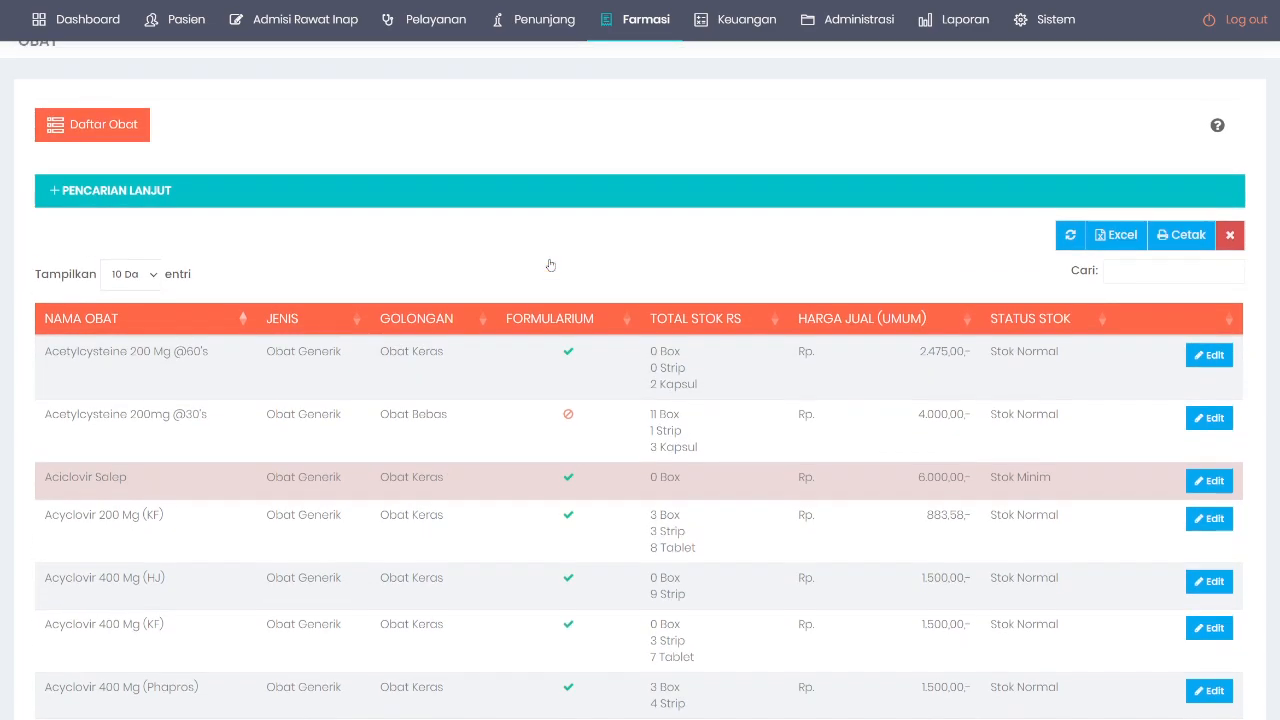
scroll(551, 265, "down", 1)
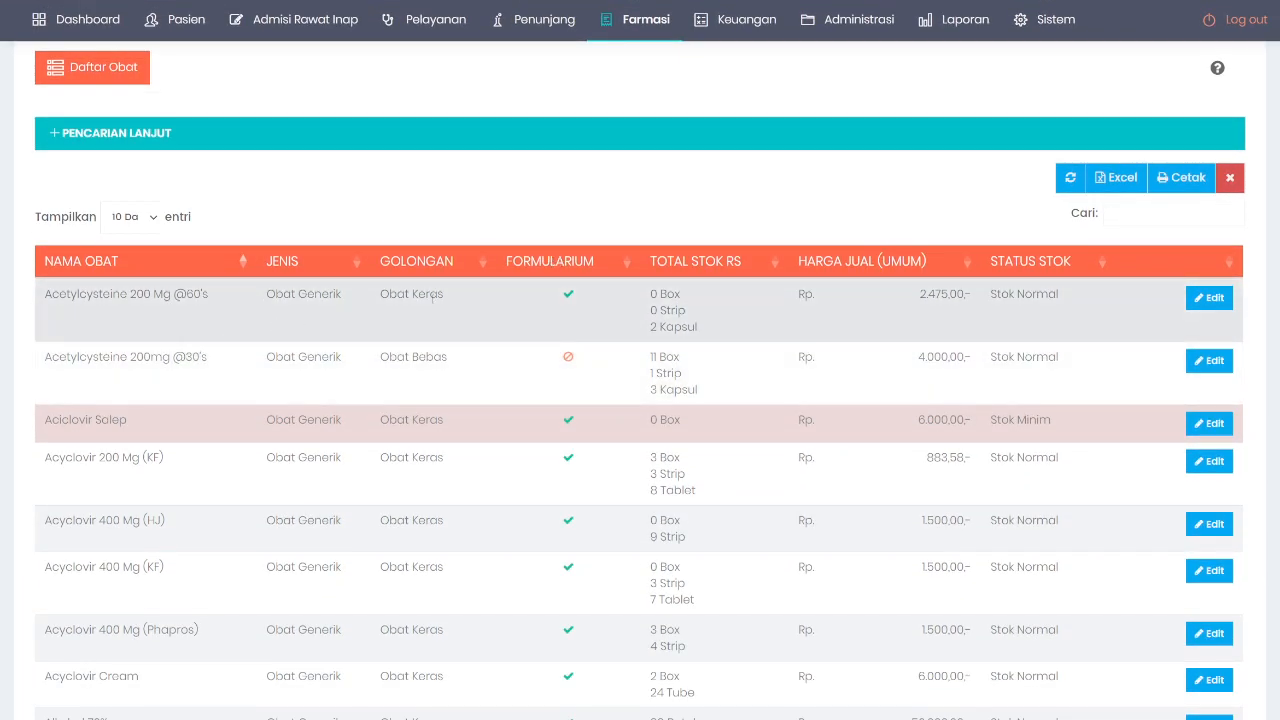
scroll(170, 373, "down", 1)
scroll(380, 404, "up", 1)
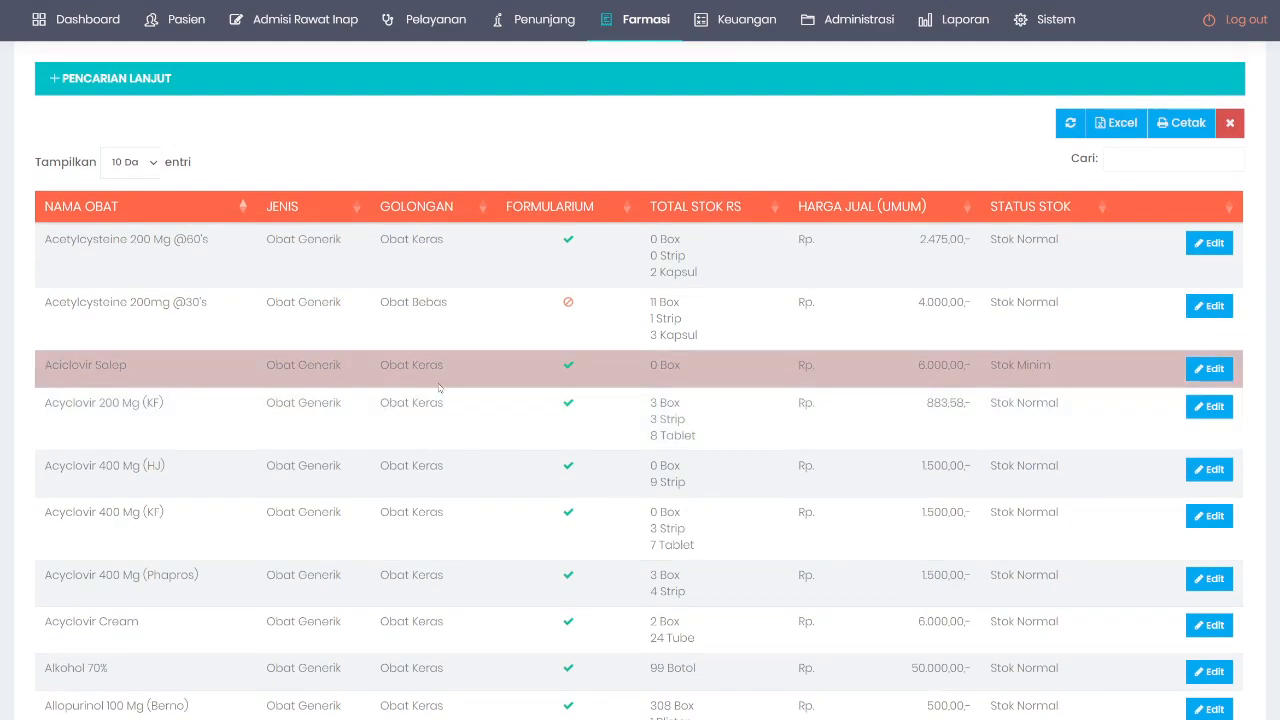
left_click(1212, 362)
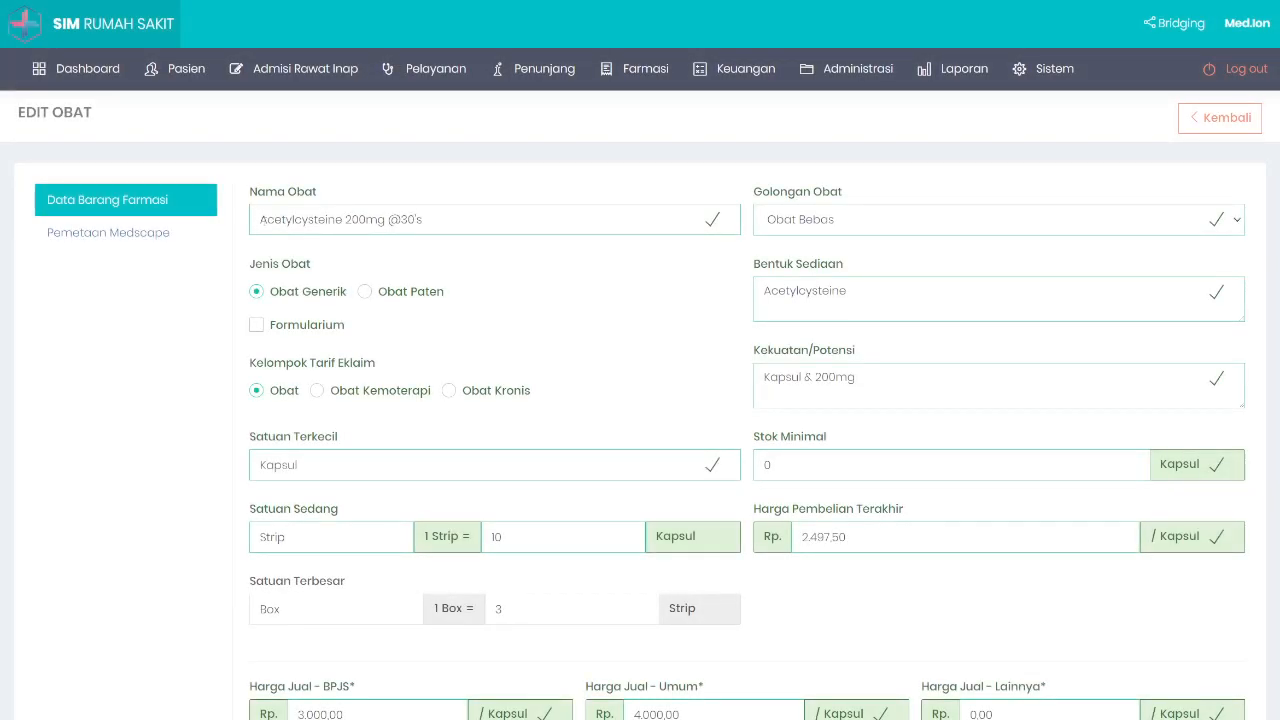
left_click_drag(261, 219, 343, 219)
key("ctrl+c")
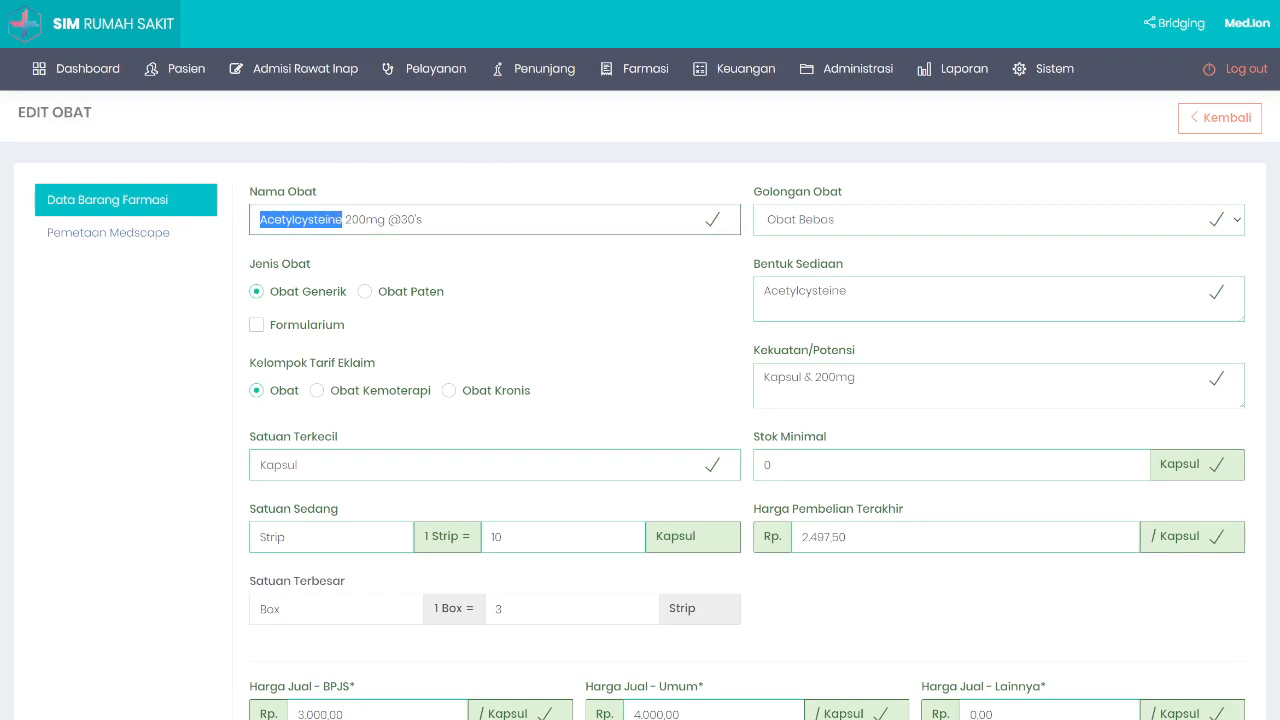
left_click(108, 233)
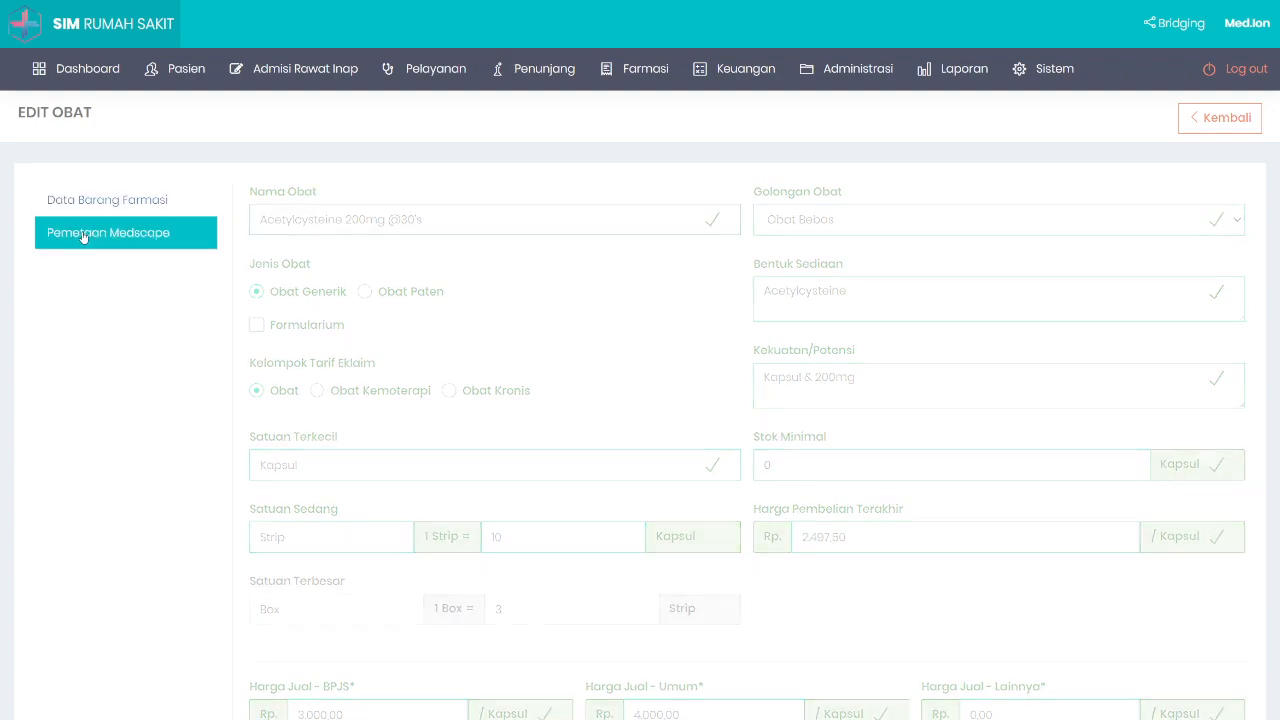
left_click(305, 278)
key("ctrl+v")
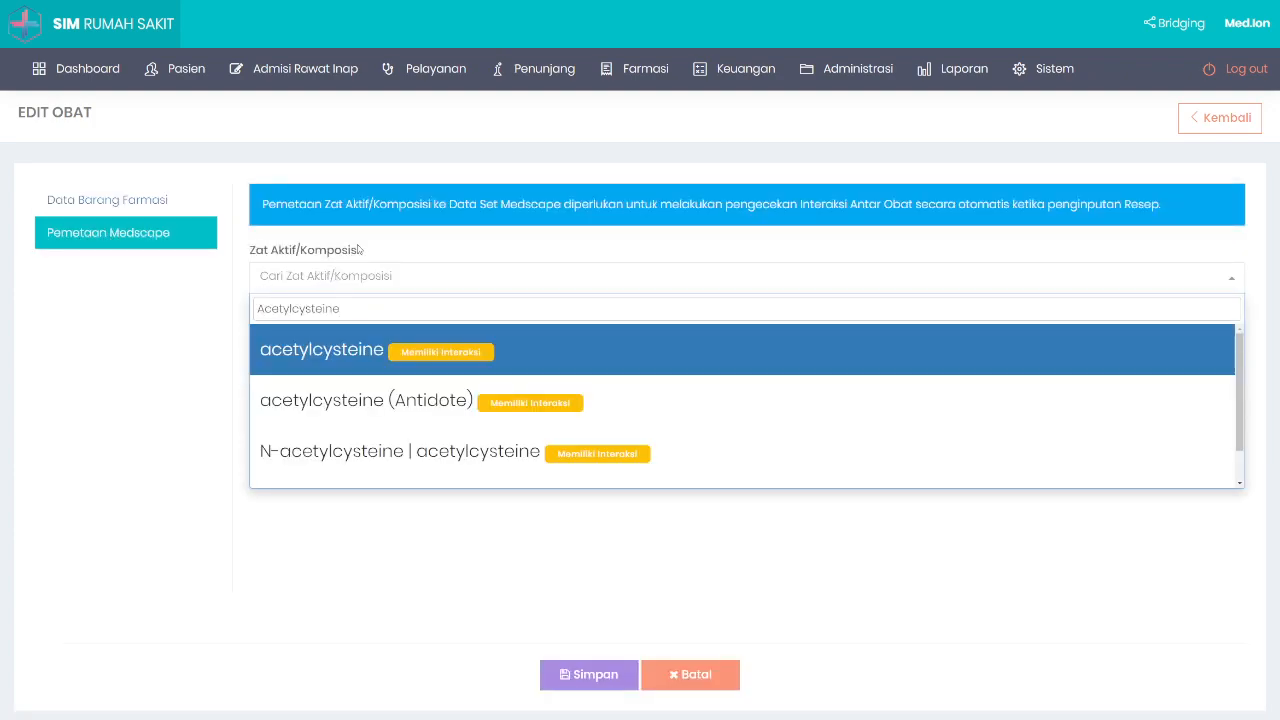
scroll(370, 438, "down", 2)
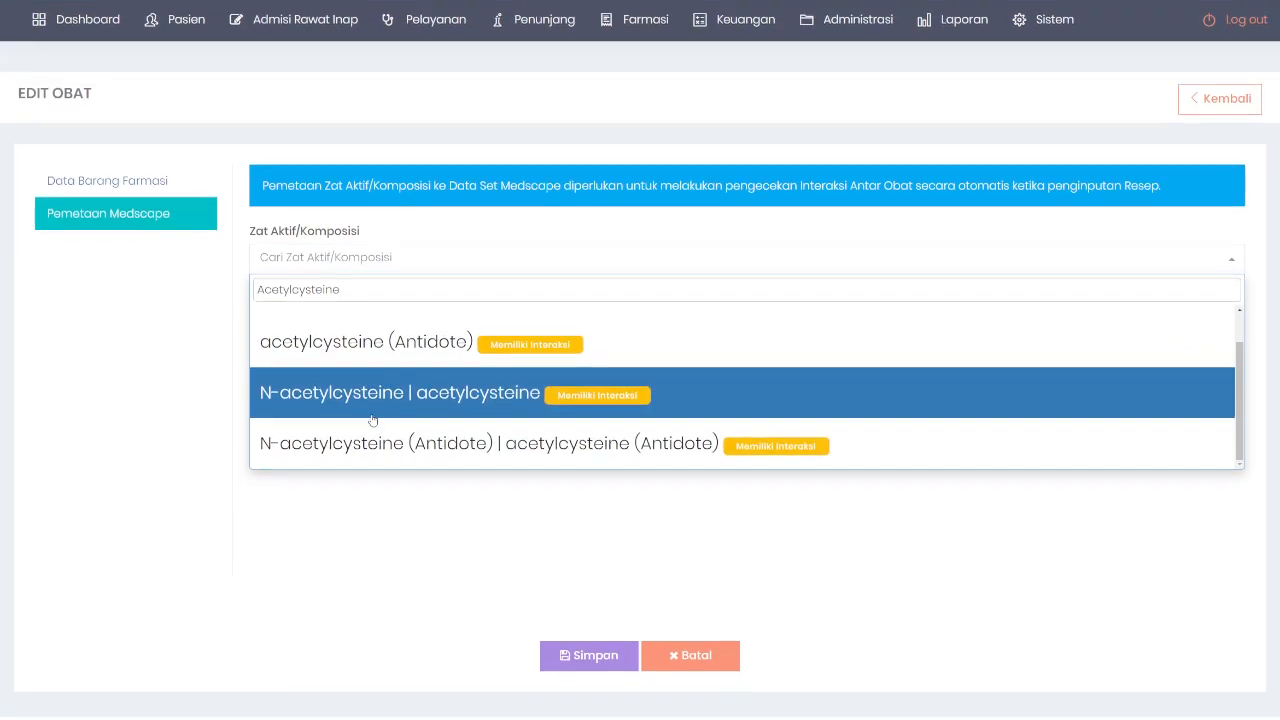
scroll(372, 420, "down", 1)
scroll(391, 423, "up", 3)
scroll(362, 298, "up", 1)
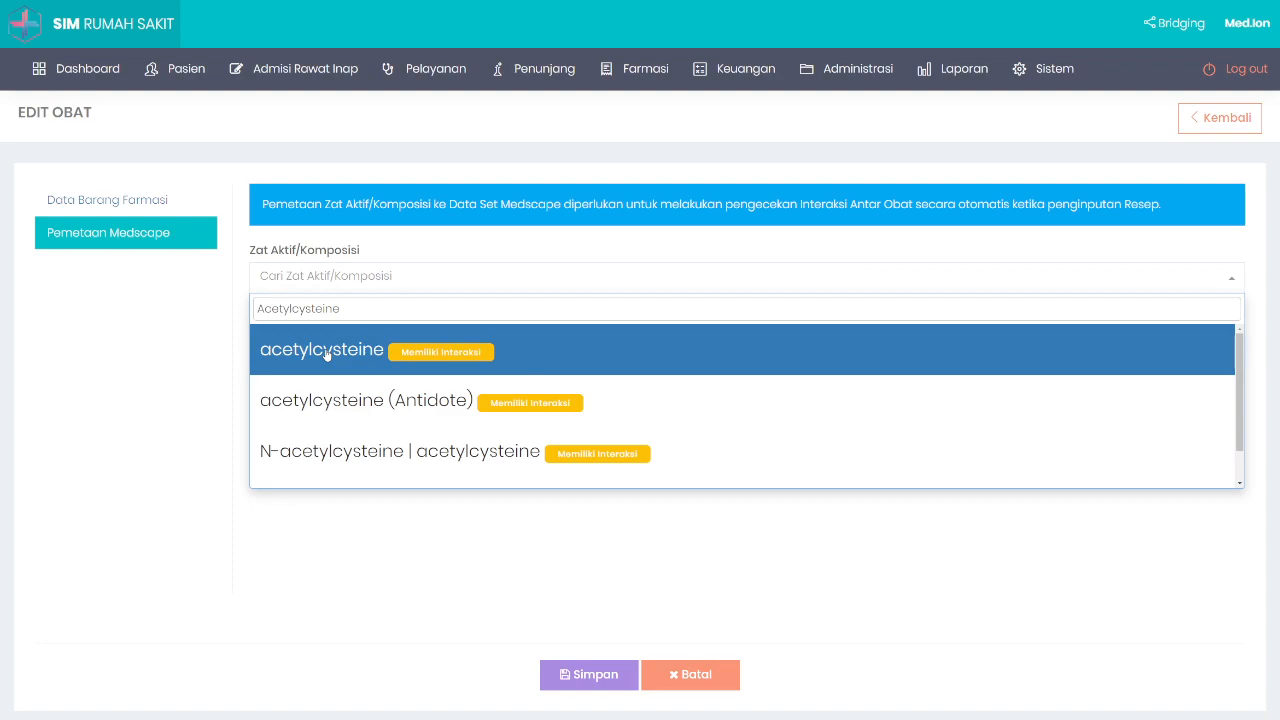
left_click(326, 354)
left_click(284, 314)
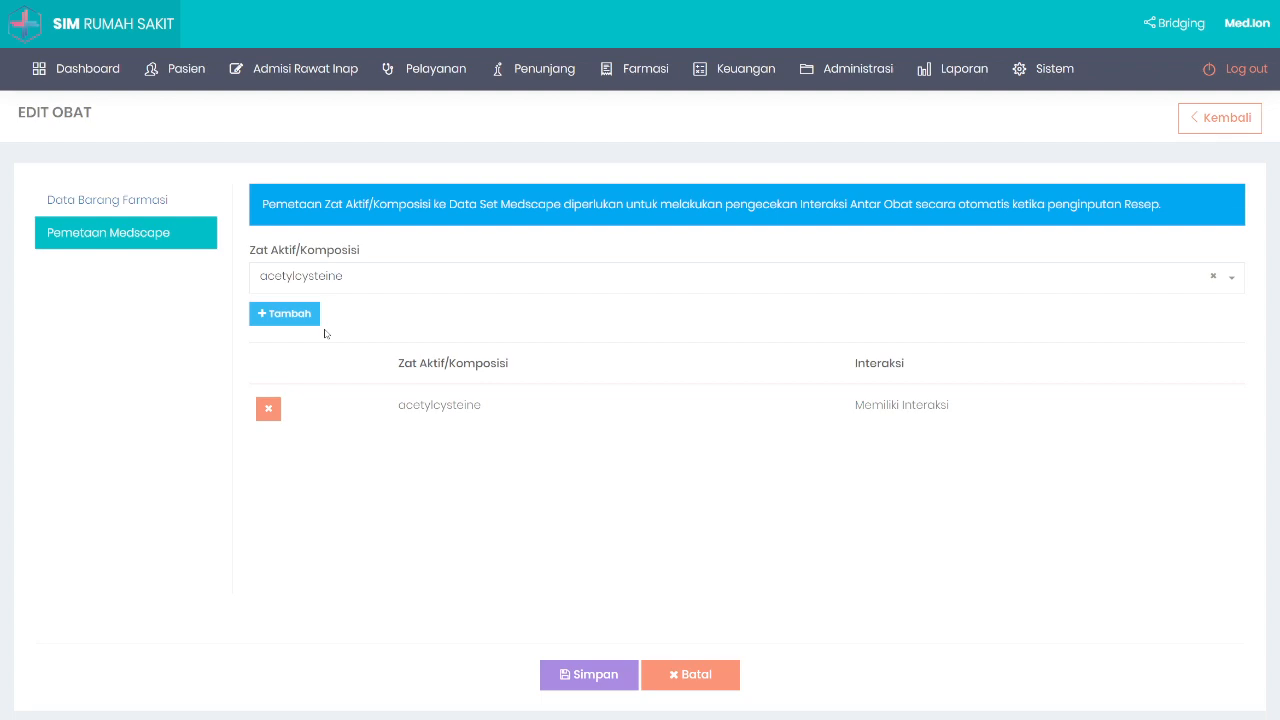
Step: Add, then remove, an allogeneic processed thymus tissue row, and save the mapping
left_click(370, 279)
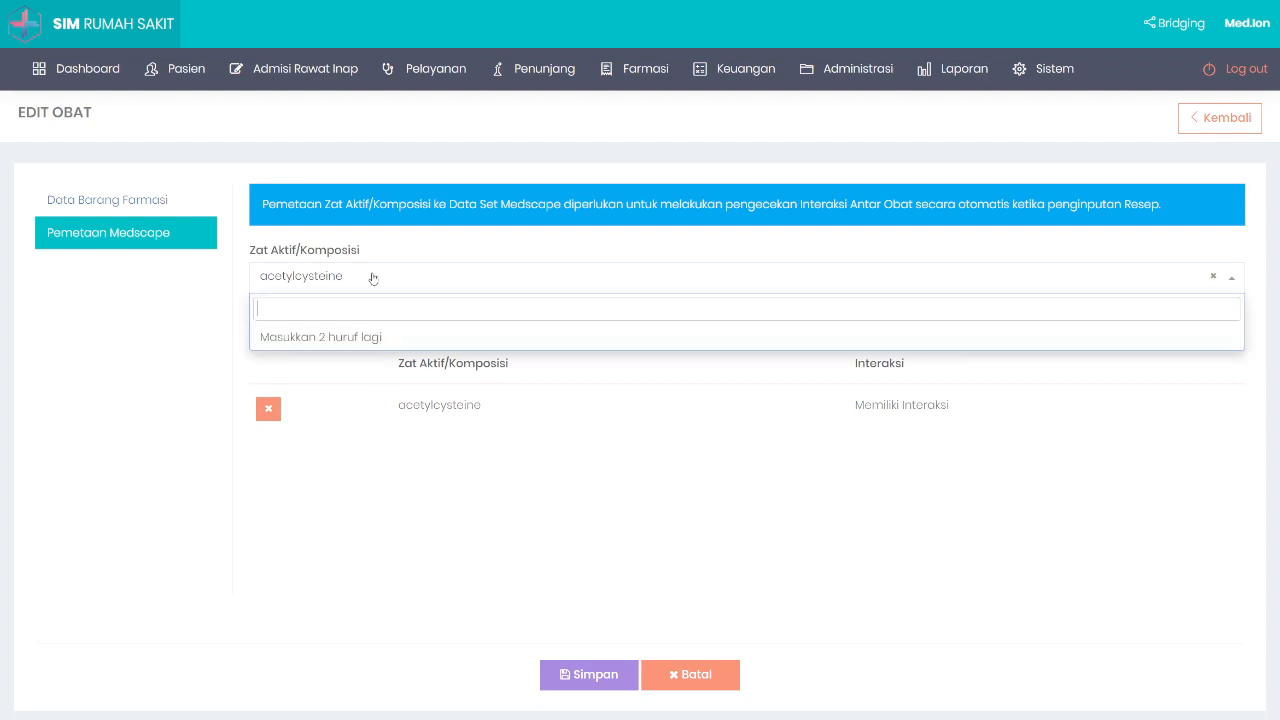
type("allo")
scroll(337, 374, "down", 3)
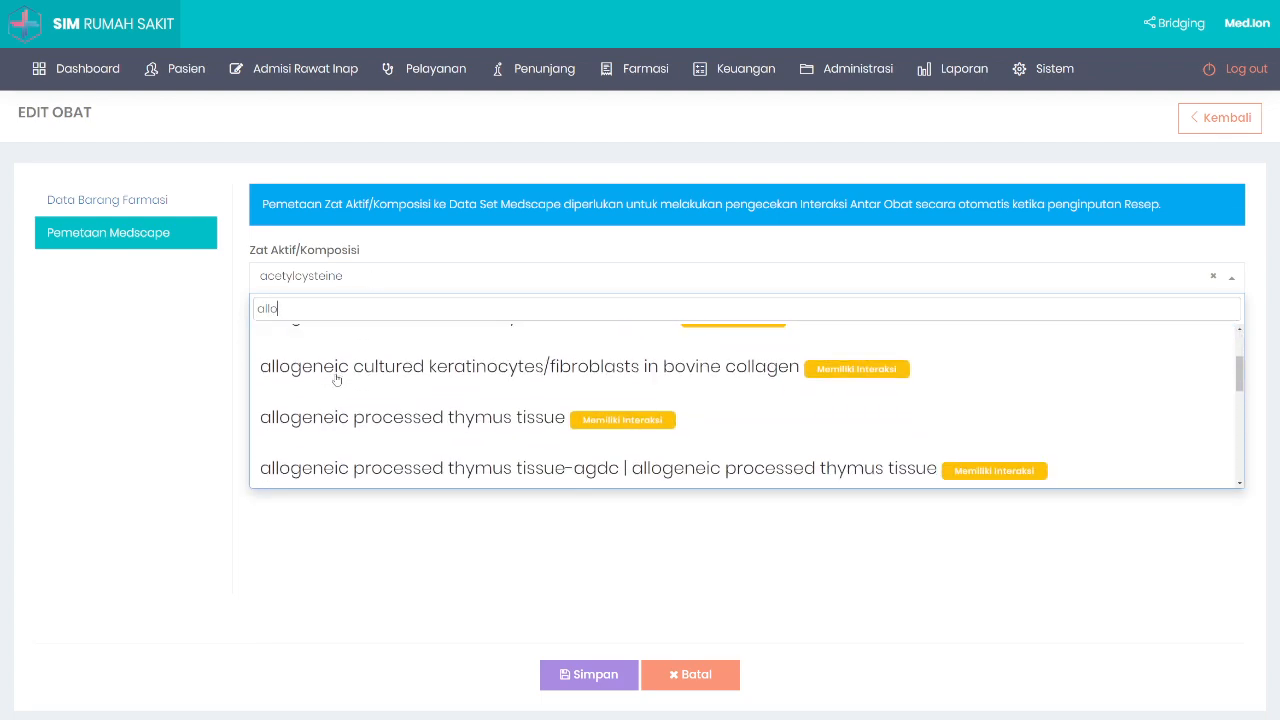
left_click(342, 440)
left_click(287, 318)
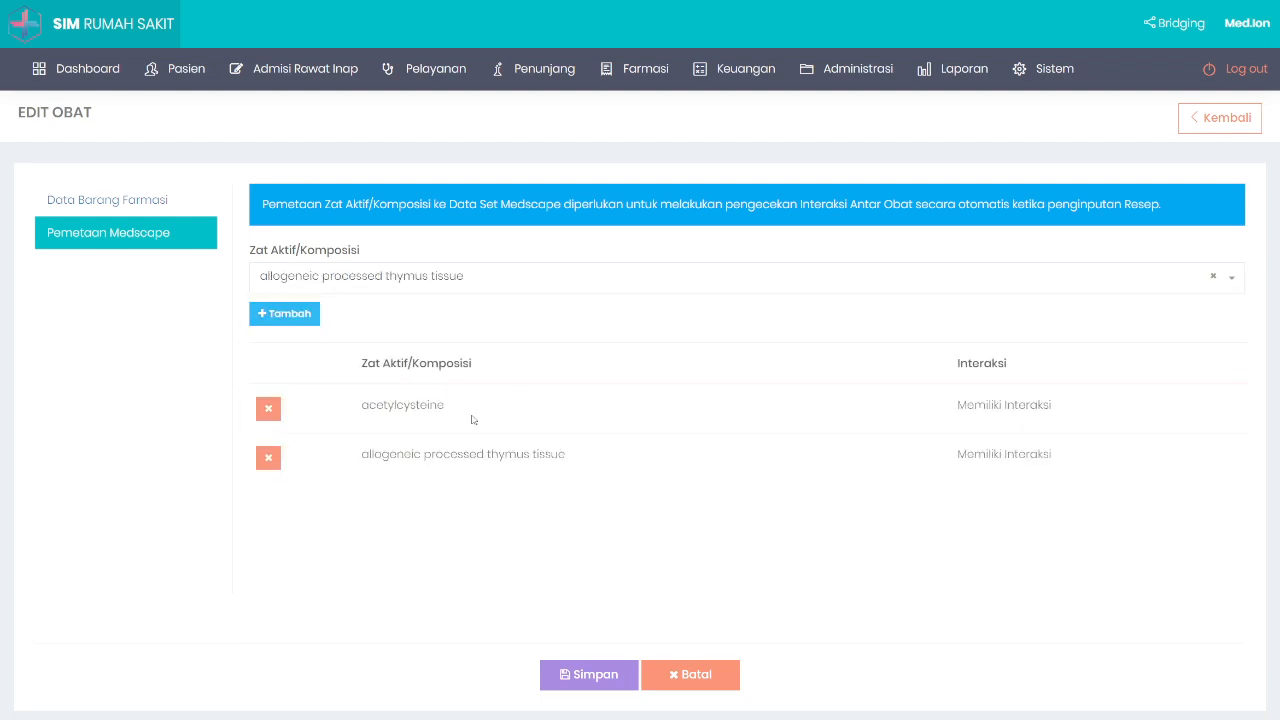
left_click(271, 464)
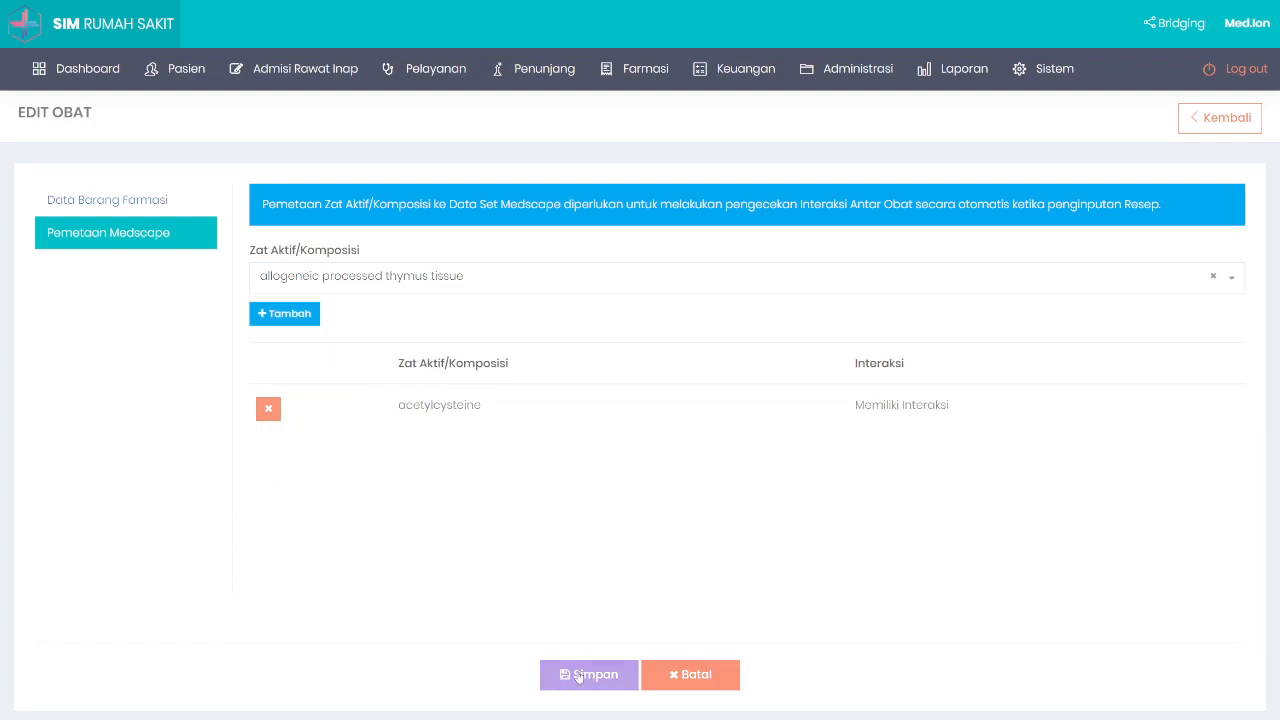
left_click(576, 674)
Step: Return to the drug list and search it for 'all' to show Allopurinol drugs
left_click(1220, 118)
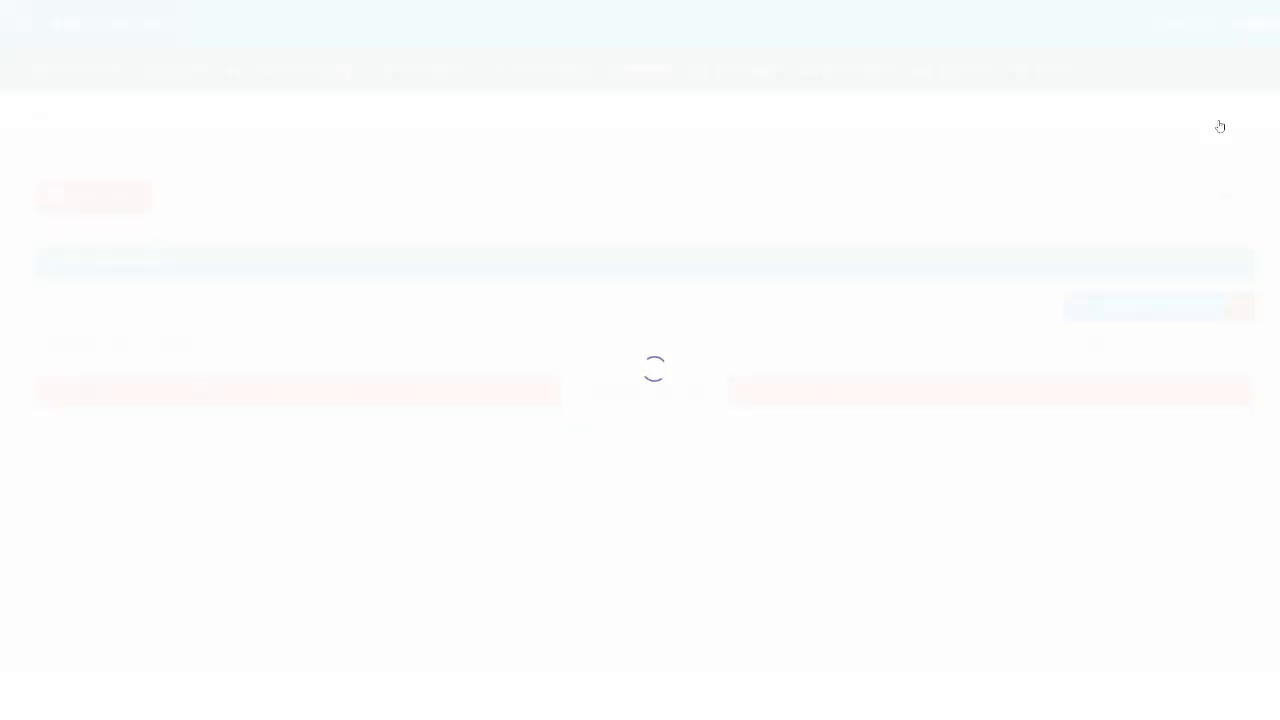
left_click(1150, 342)
type("allo")
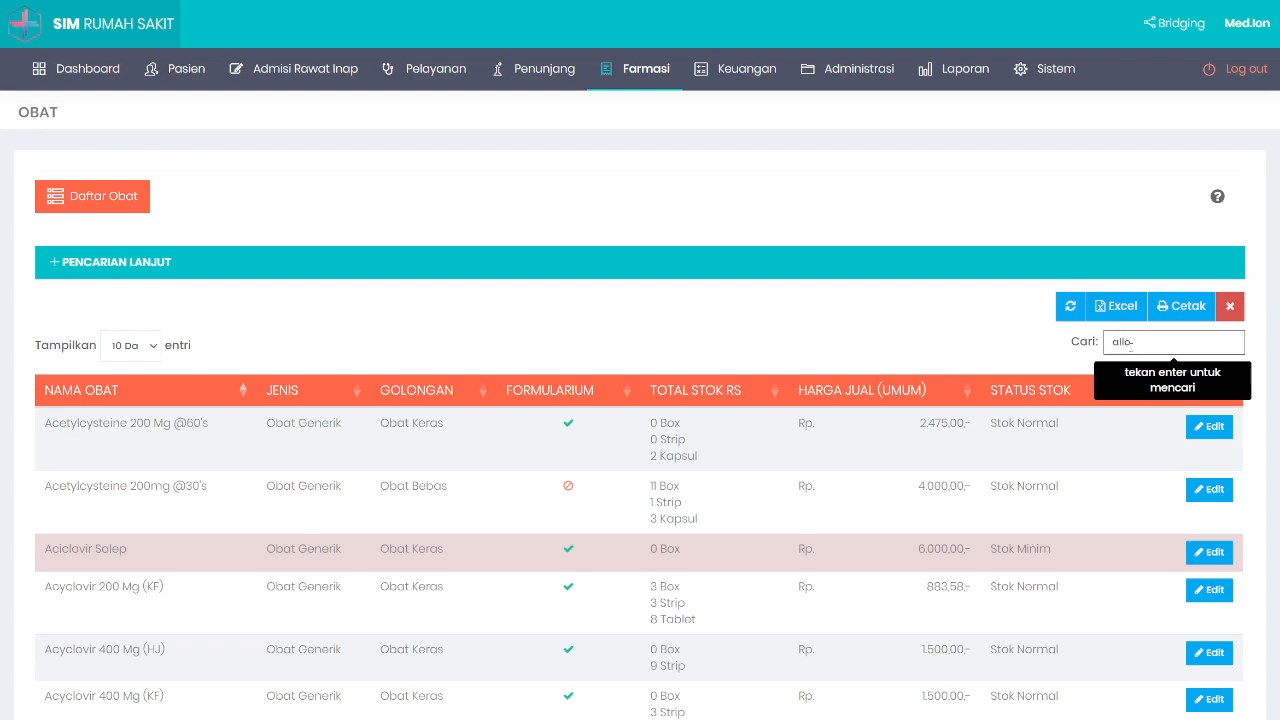
key("Return")
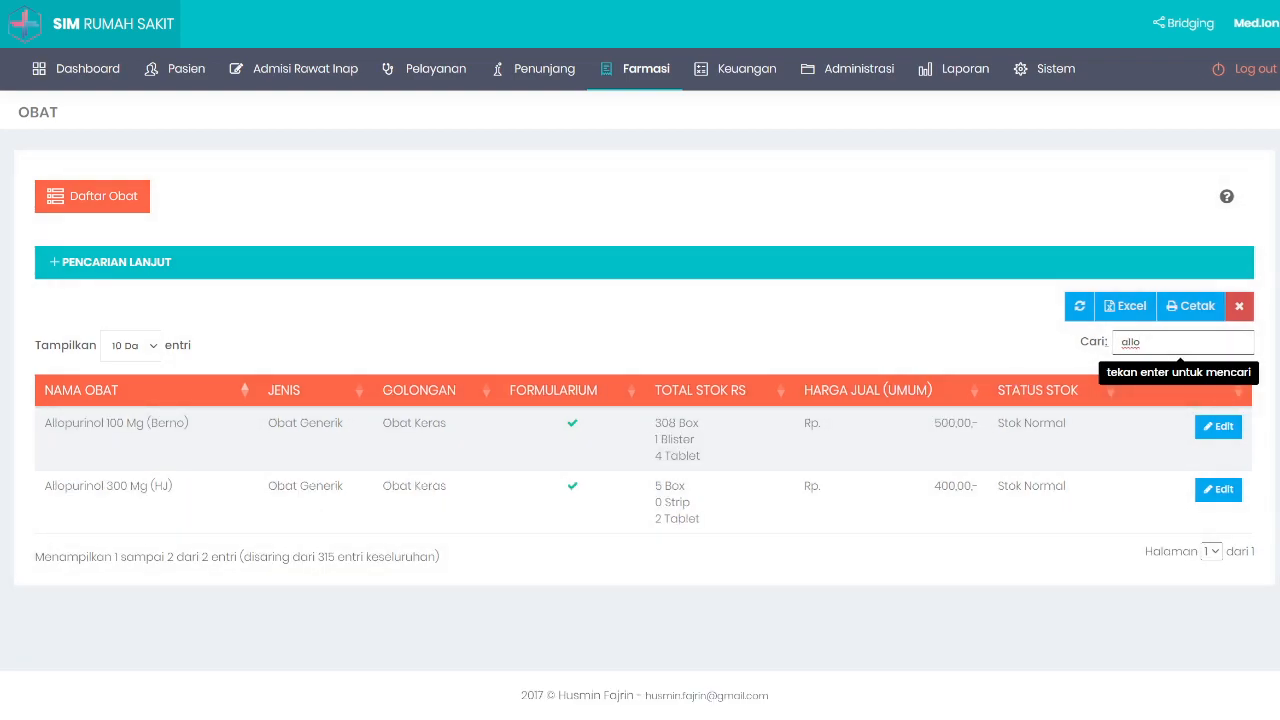
Step: Remove the allopurinol Medscape mapping from Allopurinol 100 Mg (Berno) and save
left_click(116, 423)
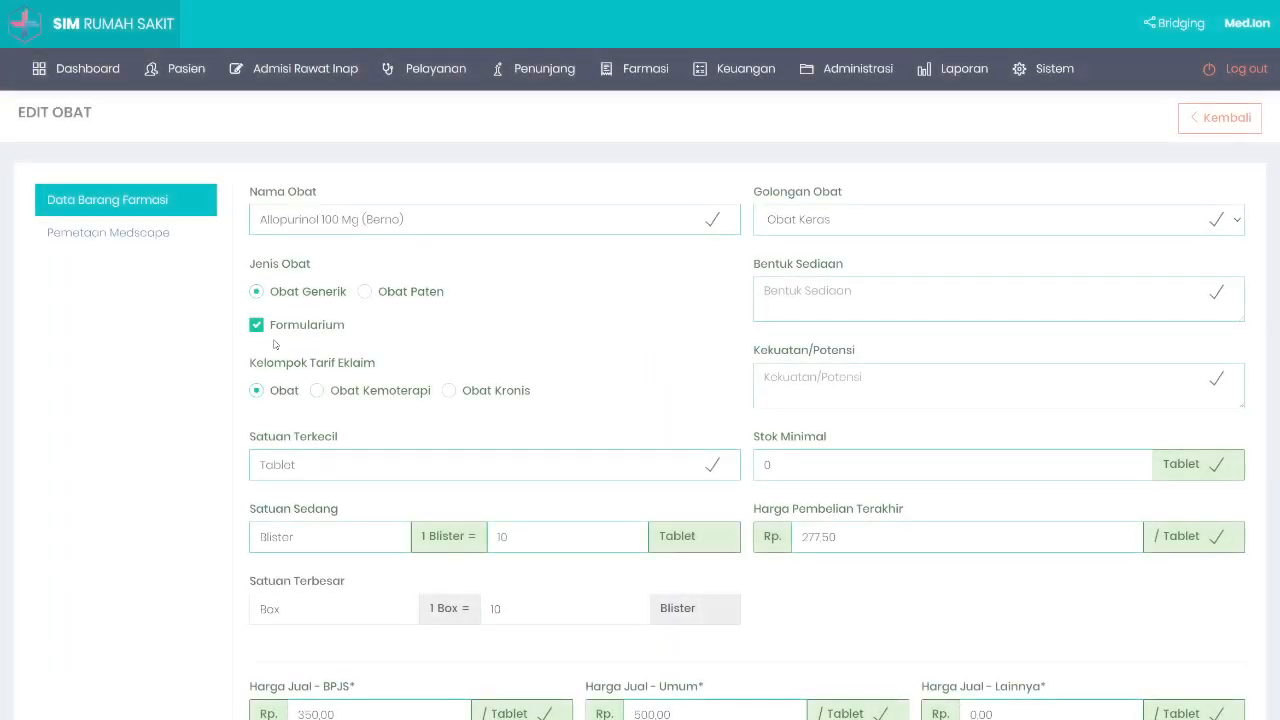
left_click(128, 234)
left_click_drag(391, 409, 528, 406)
left_click(540, 408)
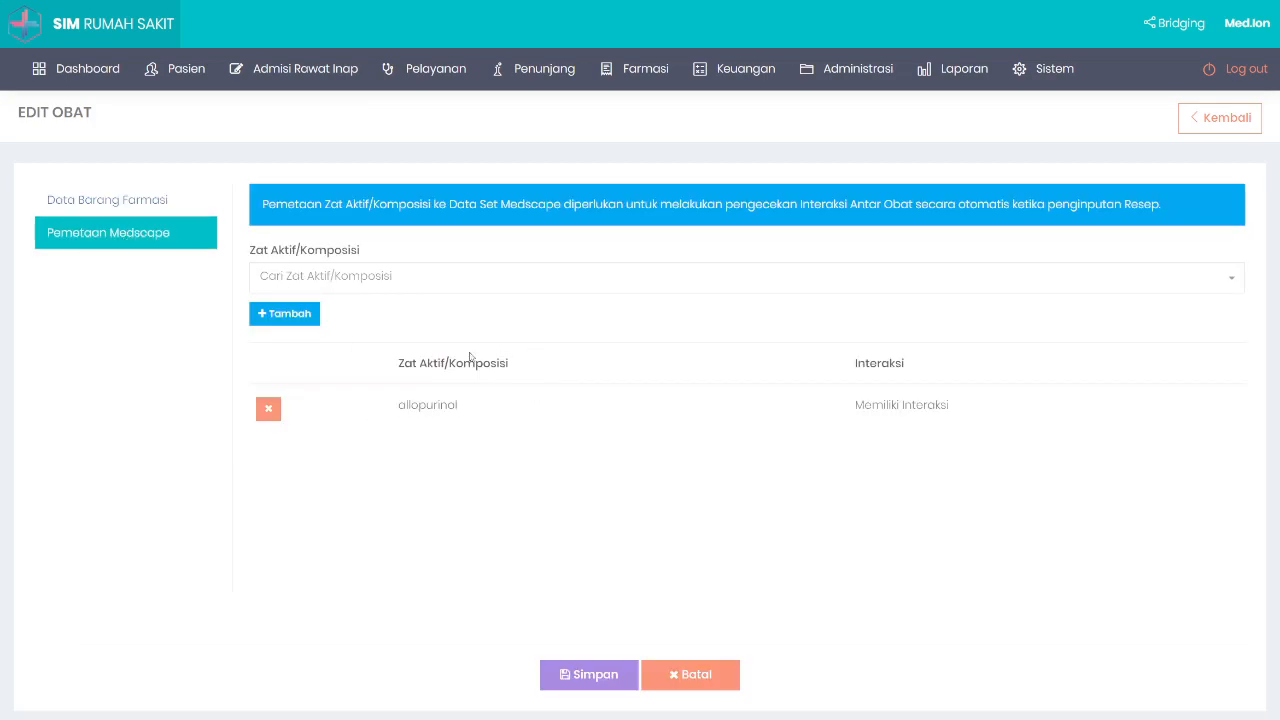
left_click(268, 409)
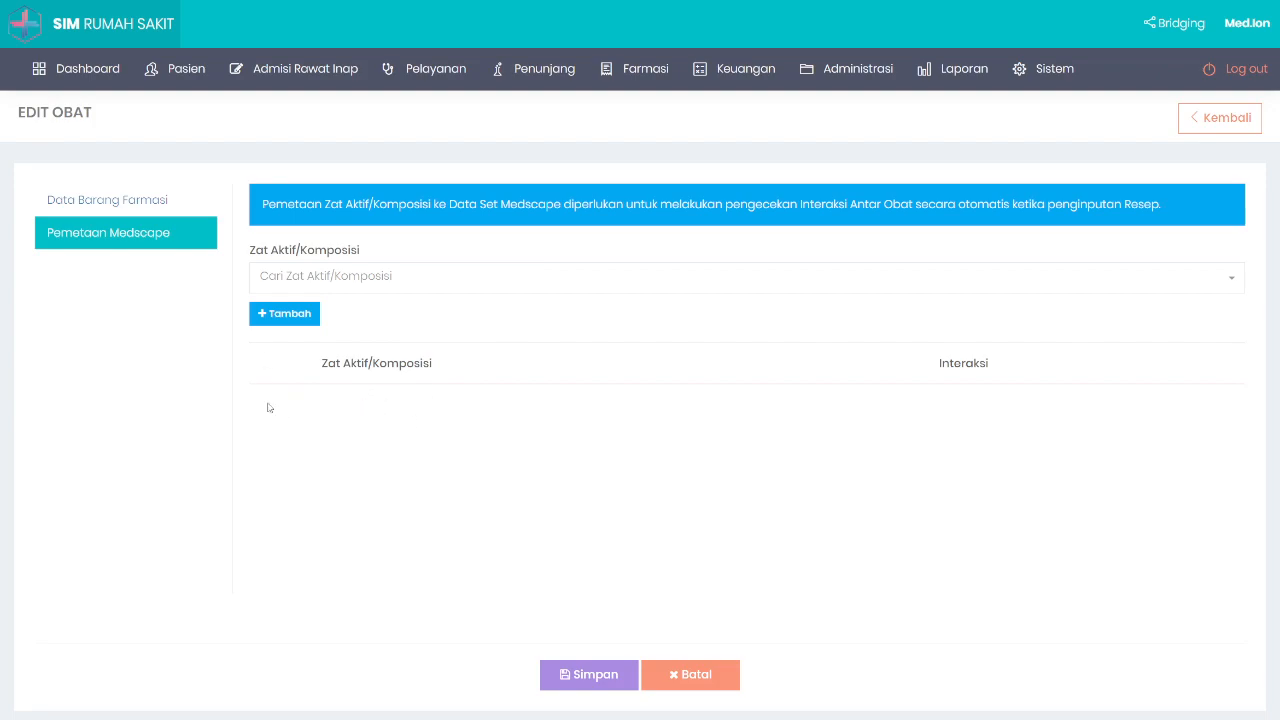
left_click(590, 674)
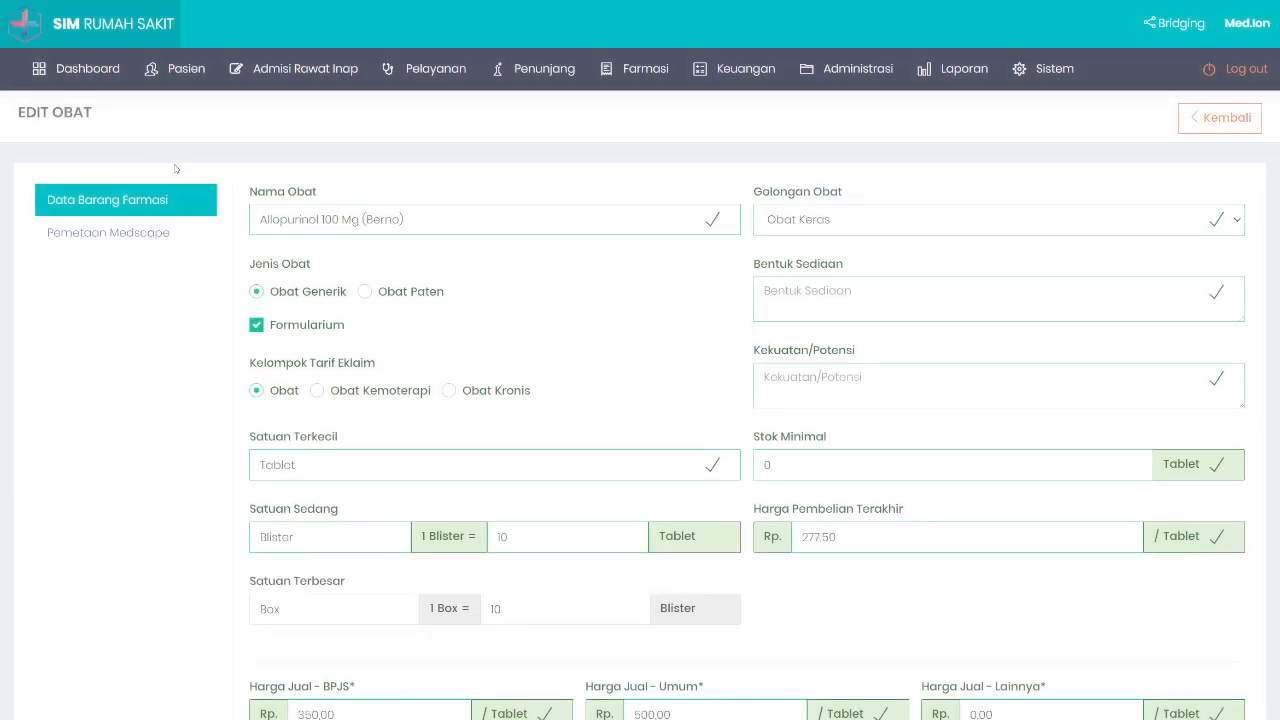
Step: Open the Resep form of the first Rawat Jalan patient's Pemeriksaan Dokter
mouse_move(459, 100)
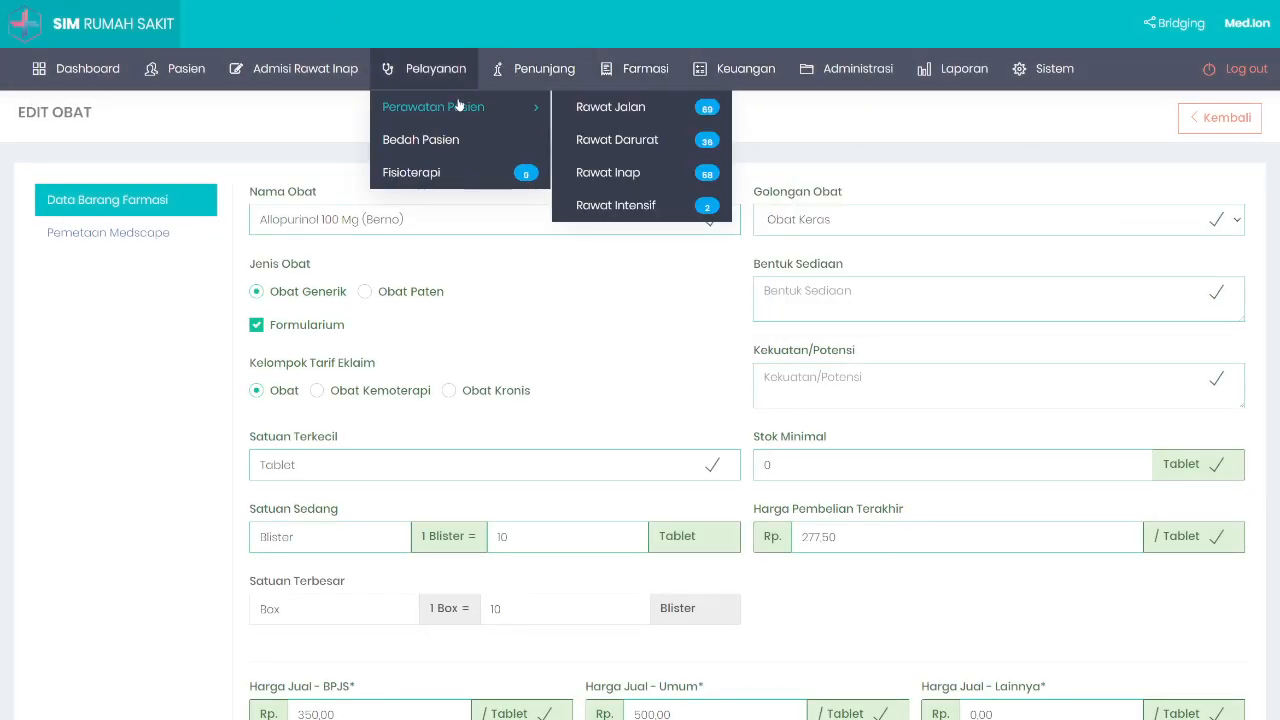
left_click(610, 108)
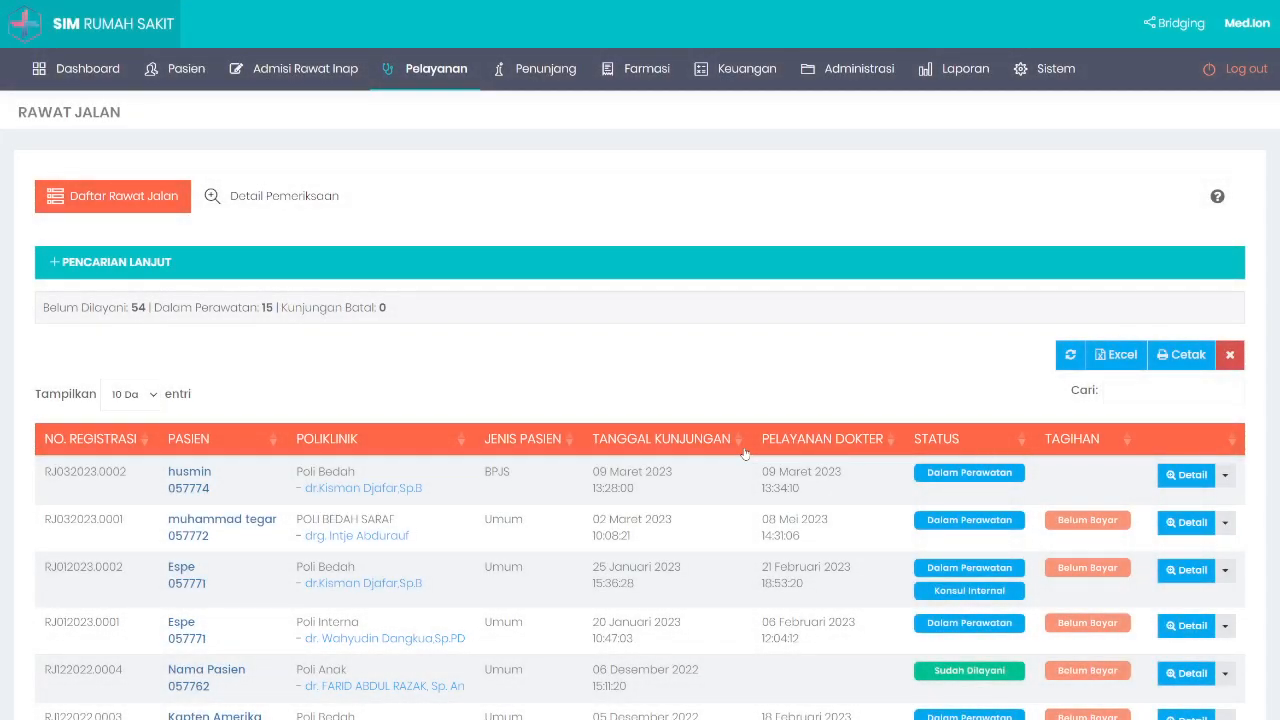
scroll(744, 453, "down", 2)
right_click(692, 315)
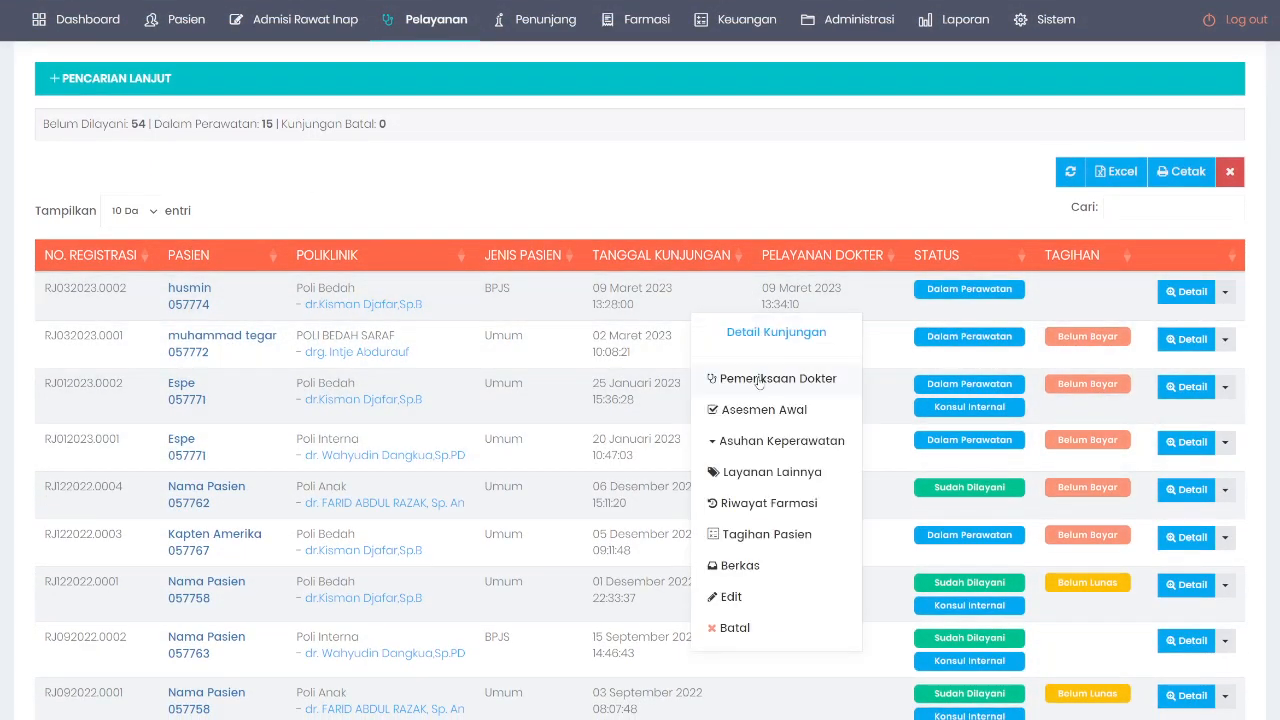
left_click(759, 380)
scroll(340, 371, "down", 1)
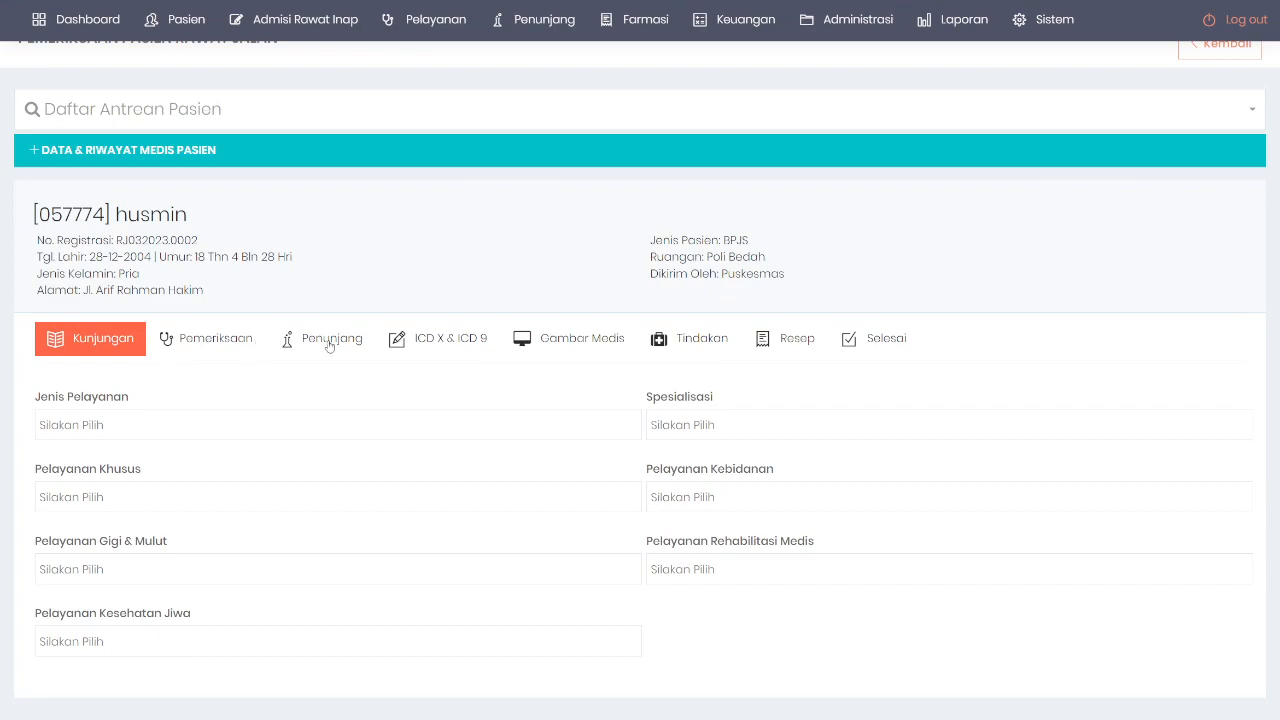
left_click(785, 340)
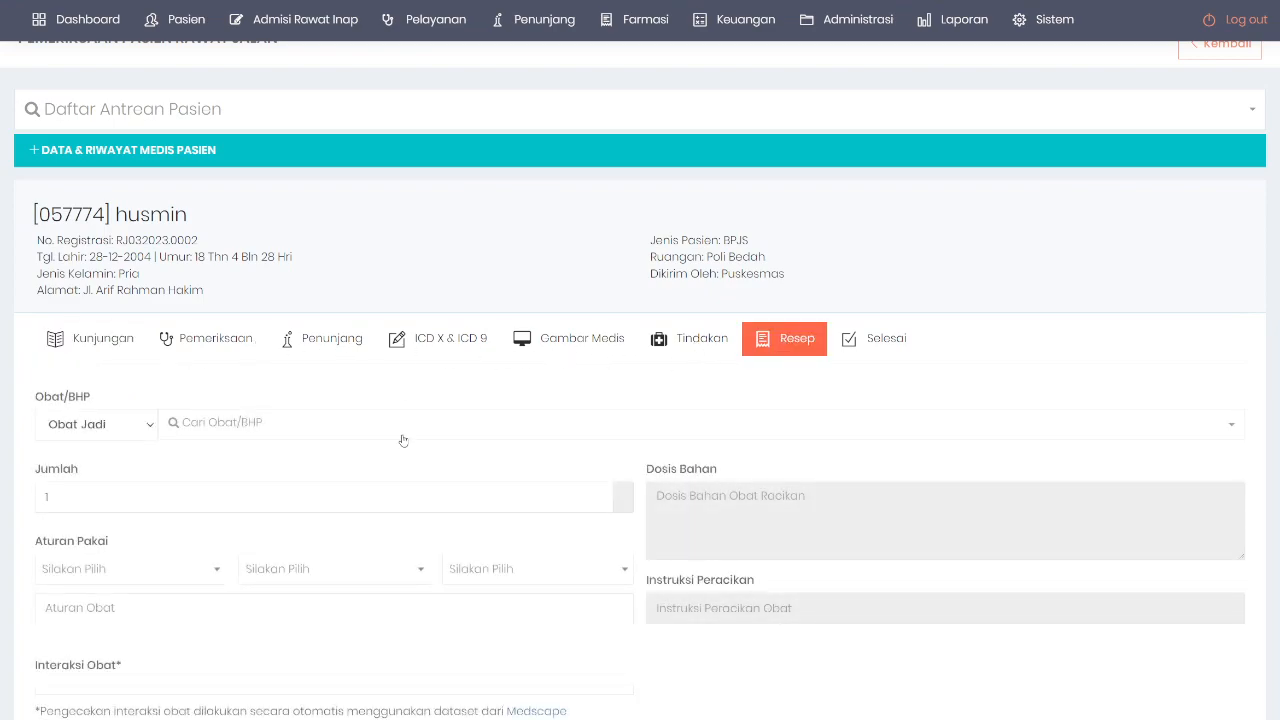
Step: Add Allopurinol 100 Mg (Berno), 1 Tablet, to the prescription
scroll(395, 425, "down", 2)
left_click(292, 228)
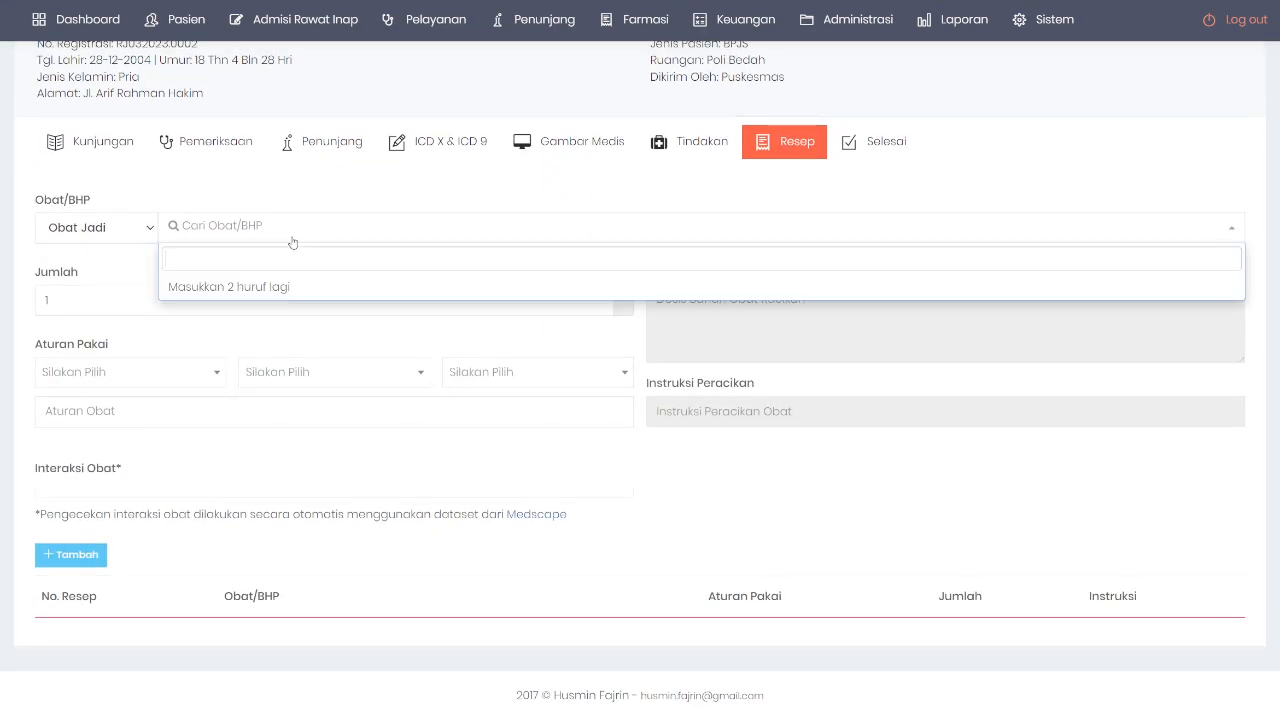
type("alla")
left_click(343, 303)
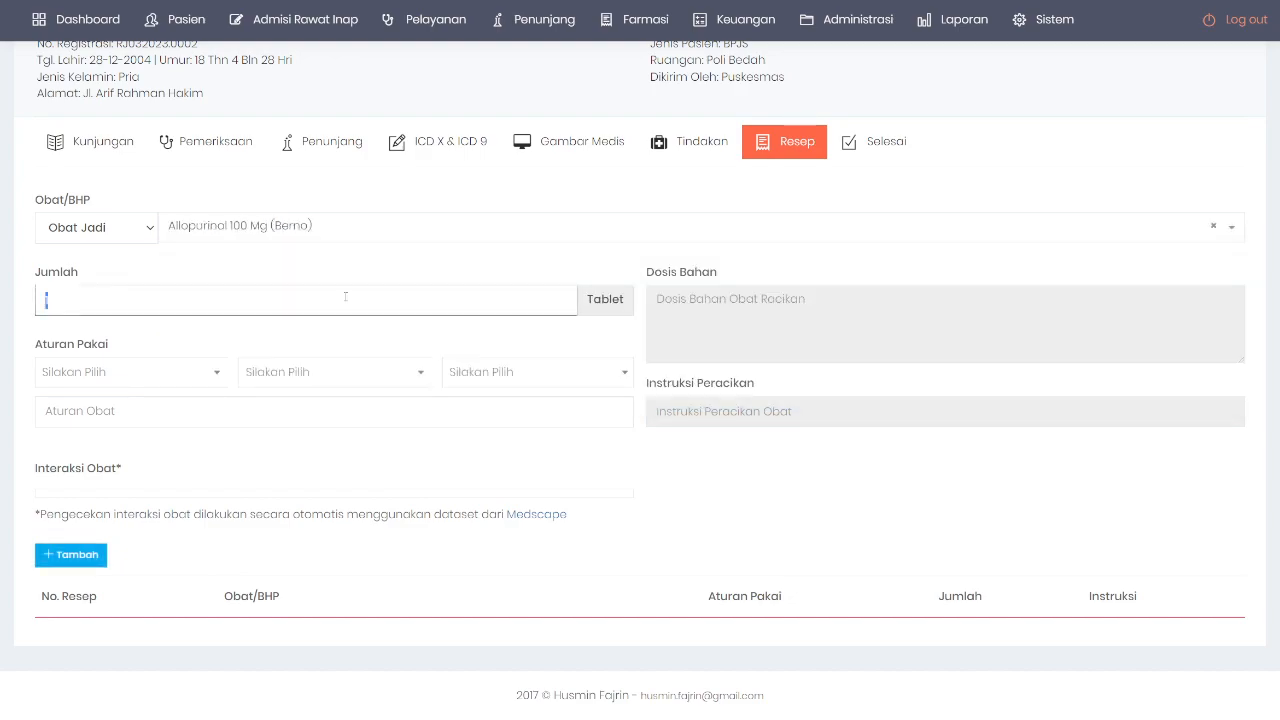
left_click(70, 554)
scroll(286, 514, "down", 2)
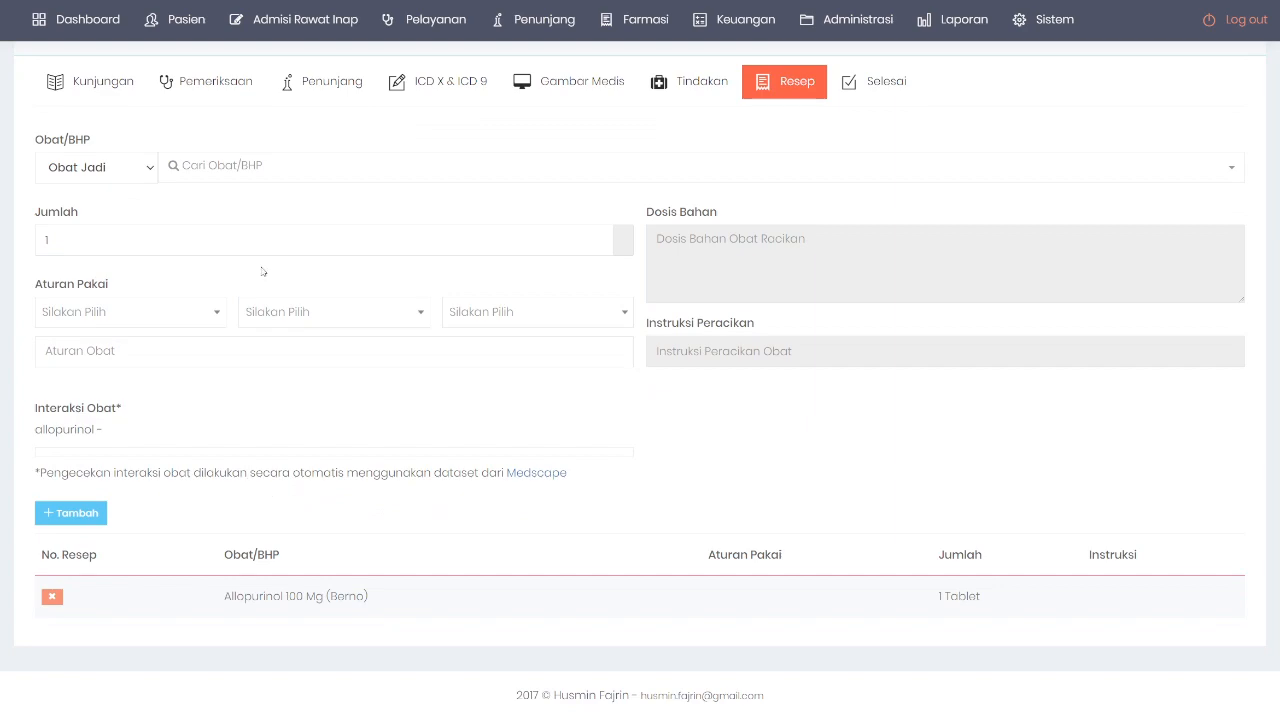
Step: Inspect the allopurinol entry listed under Interaksi Obat
left_click_drag(31, 408, 149, 429)
left_click(178, 429)
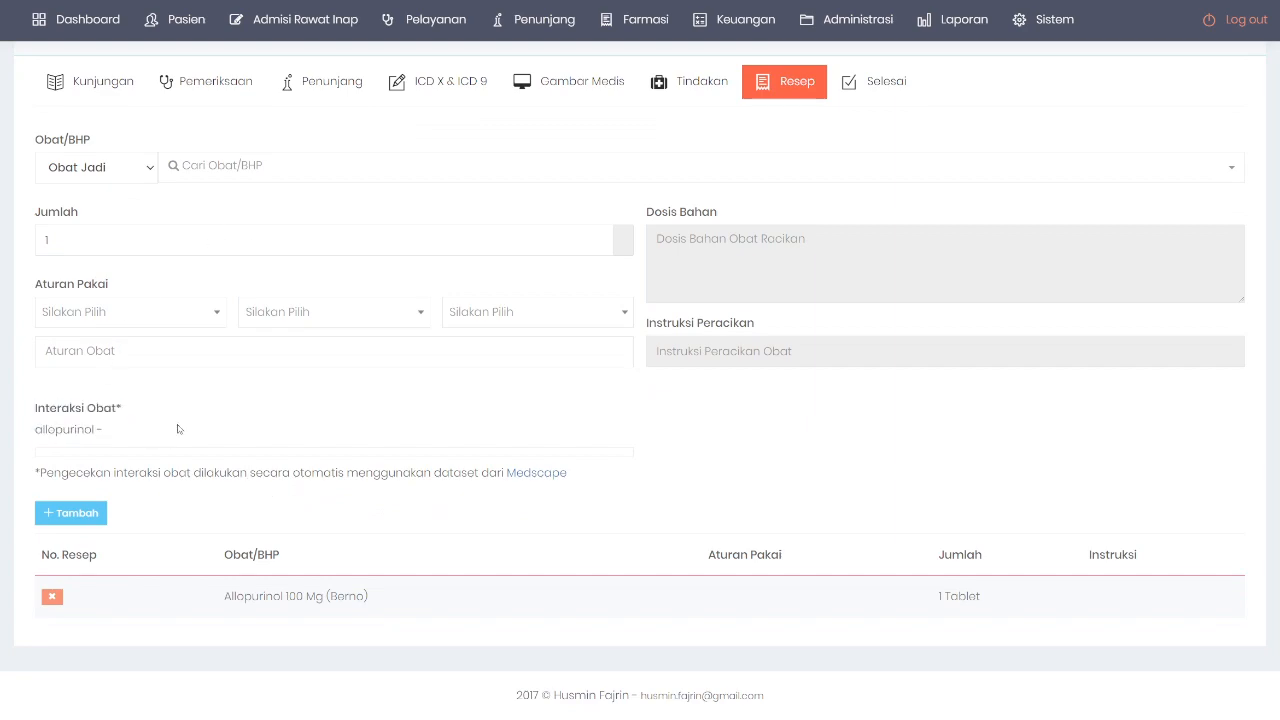
double_click(70, 429)
left_click(121, 438)
double_click(65, 429)
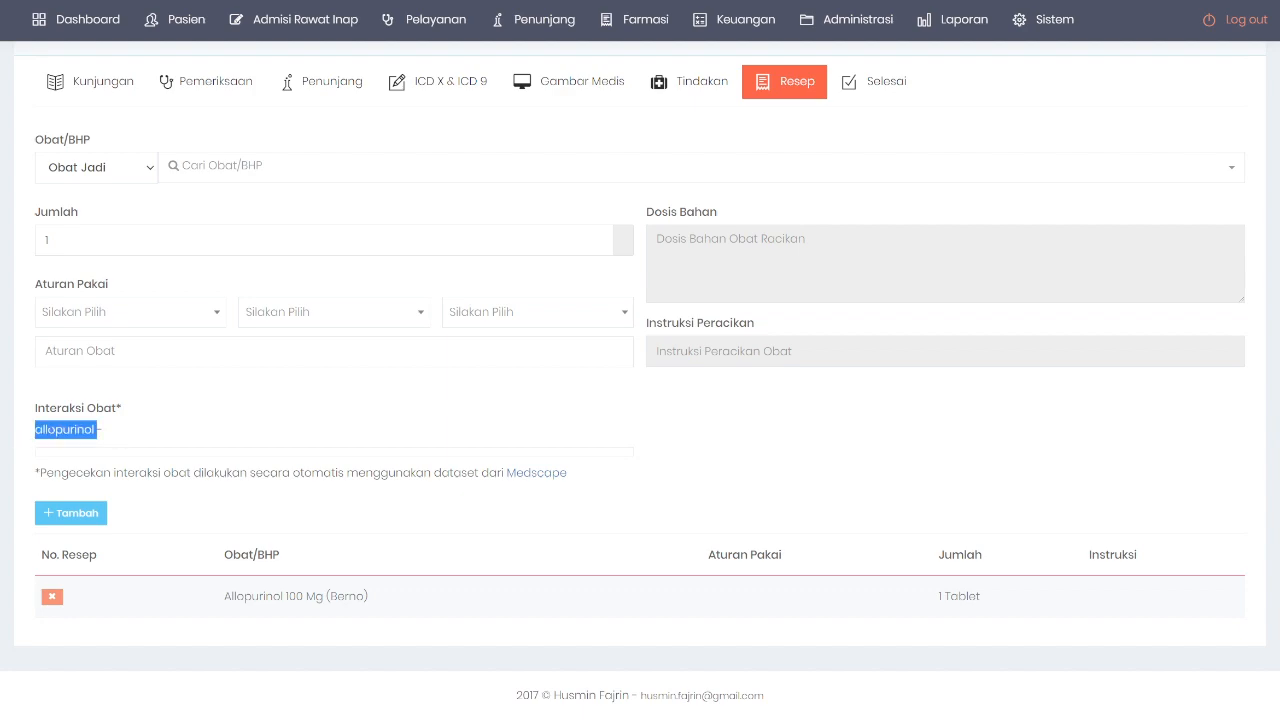
left_click(140, 413)
scroll(230, 320, "up", 2)
Step: Add Amoxicillin 500mg, 1 Kaplet, to the prescription
left_click(237, 274)
type("amox")
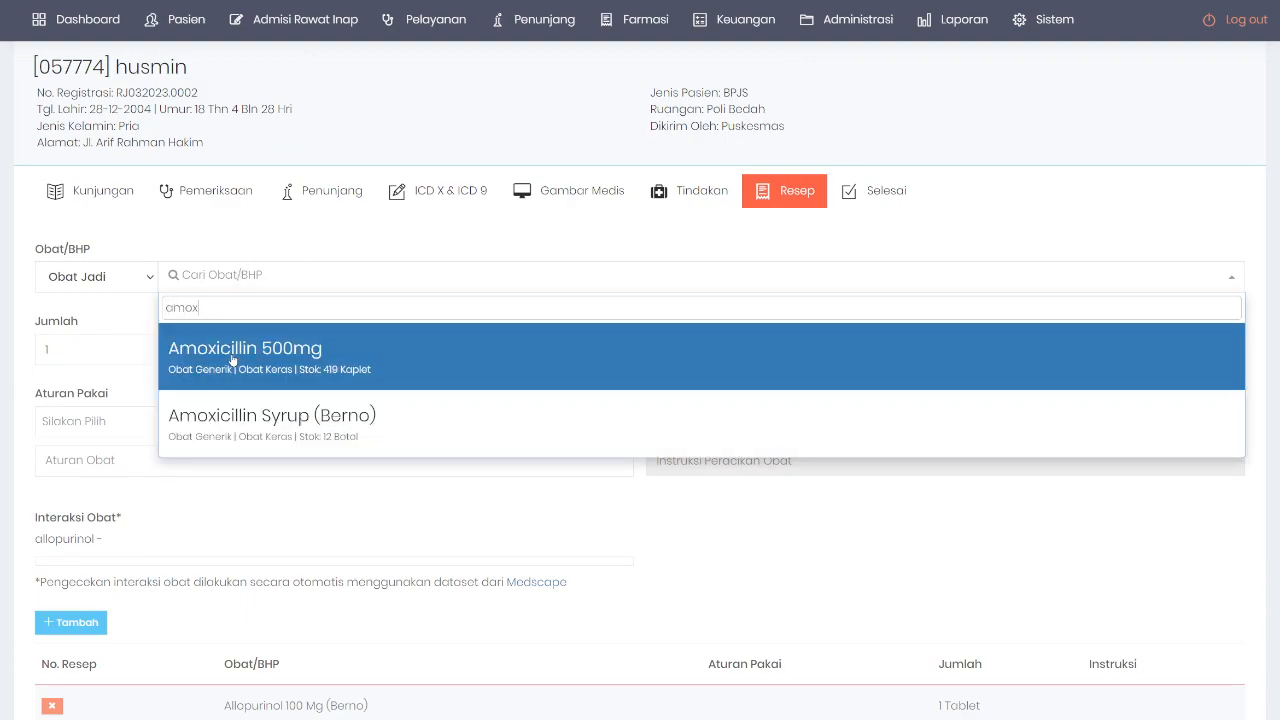
left_click(240, 352)
left_click(78, 513)
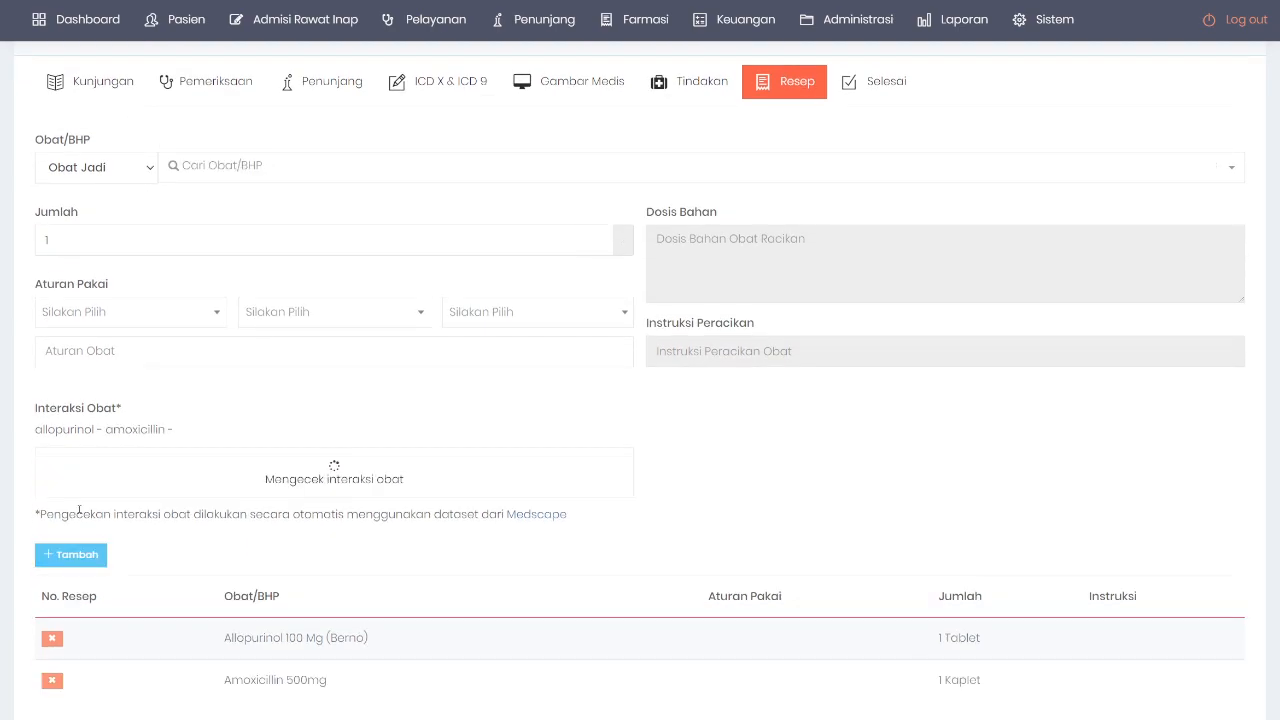
Step: Check the allopurinol and amoxicillin ingredients listed under Interaksi Obat
left_click_drag(38, 429, 192, 430)
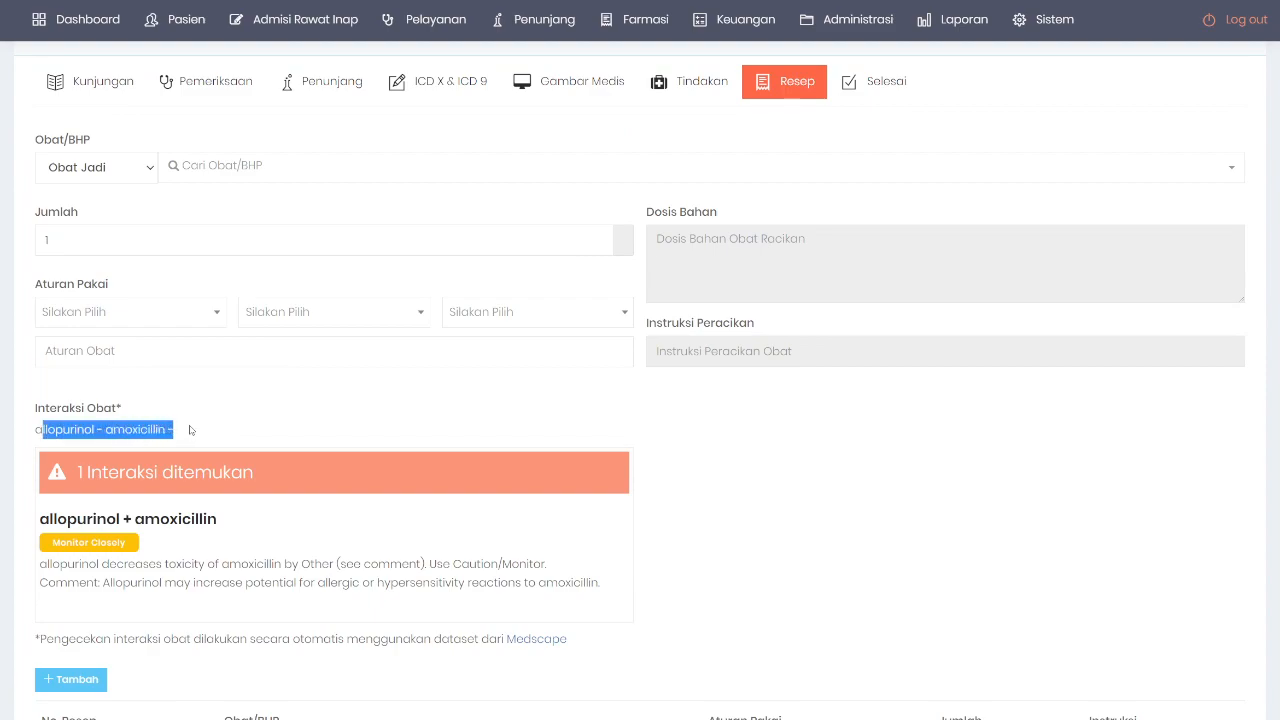
left_click(72, 430)
double_click(57, 431)
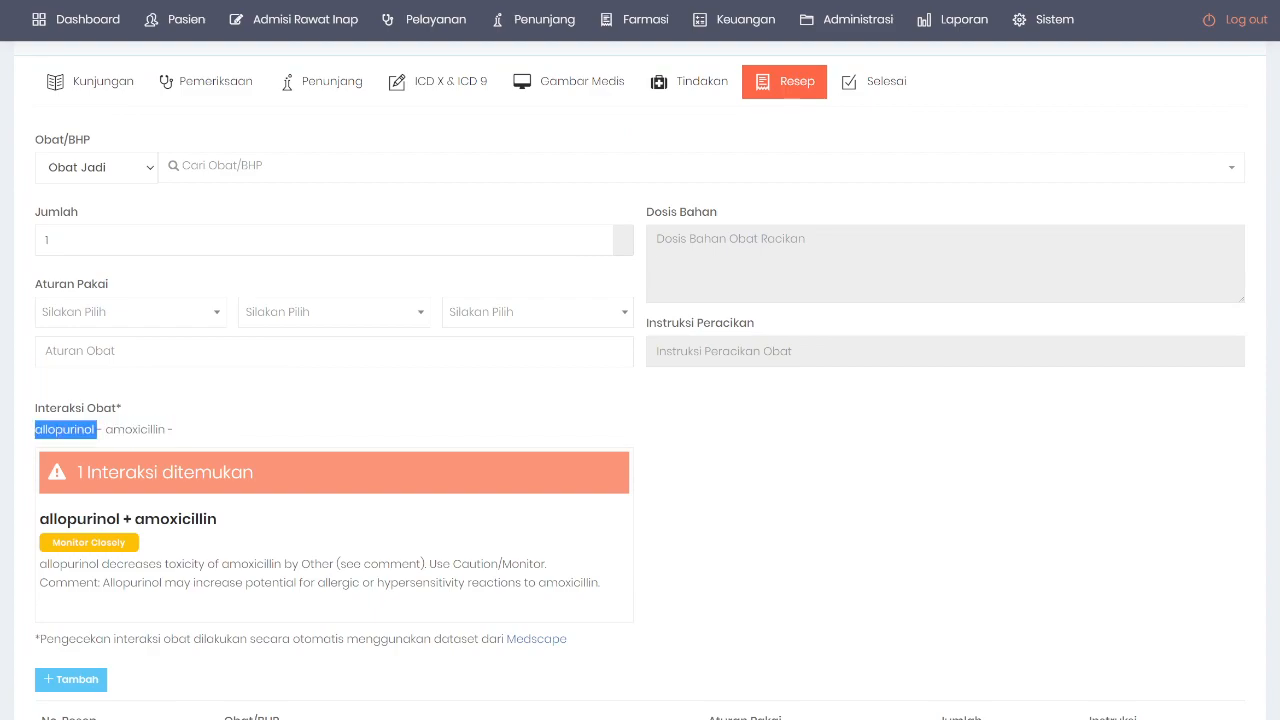
double_click(137, 429)
scroll(137, 429, "down", 1)
left_click(80, 385)
Step: Read the '1 Interaksi ditemukan' allopurinol + amoxicillin warning and its description
left_click_drag(75, 363, 225, 364)
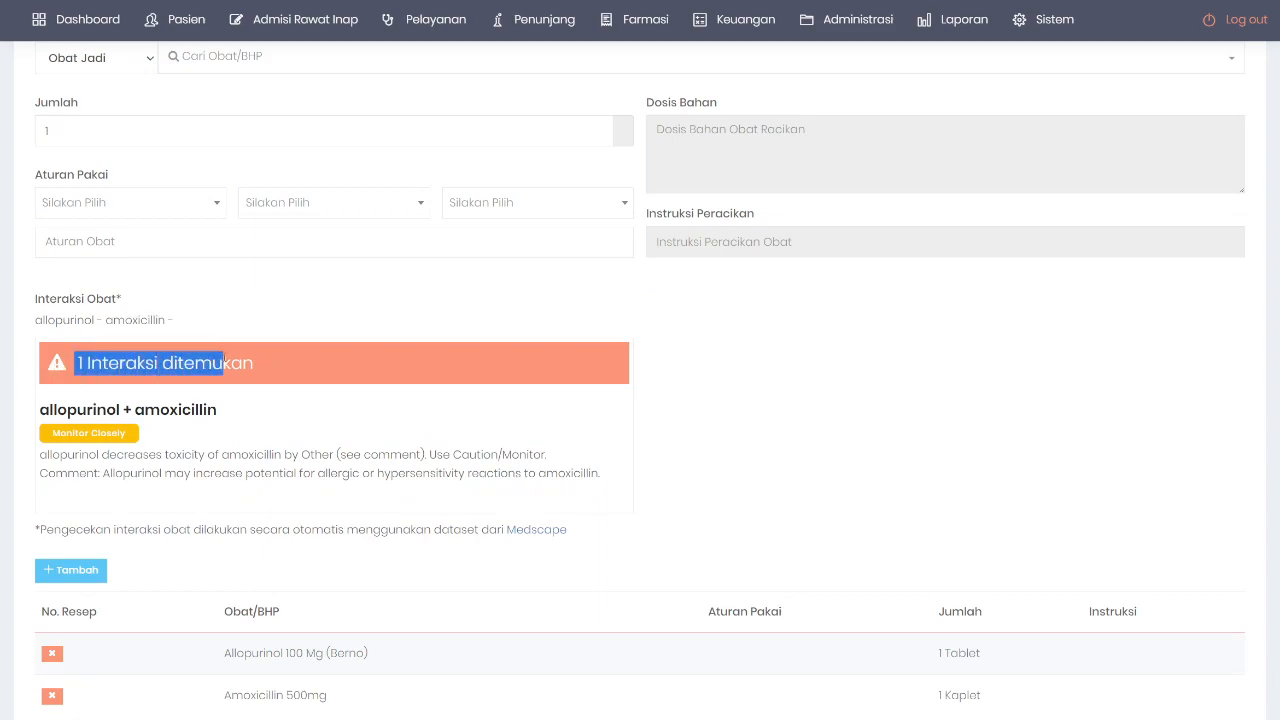
left_click(230, 408)
left_click_drag(186, 410, 50, 410)
left_click(294, 426)
scroll(136, 425, "down", 1)
left_click_drag(88, 355, 362, 390)
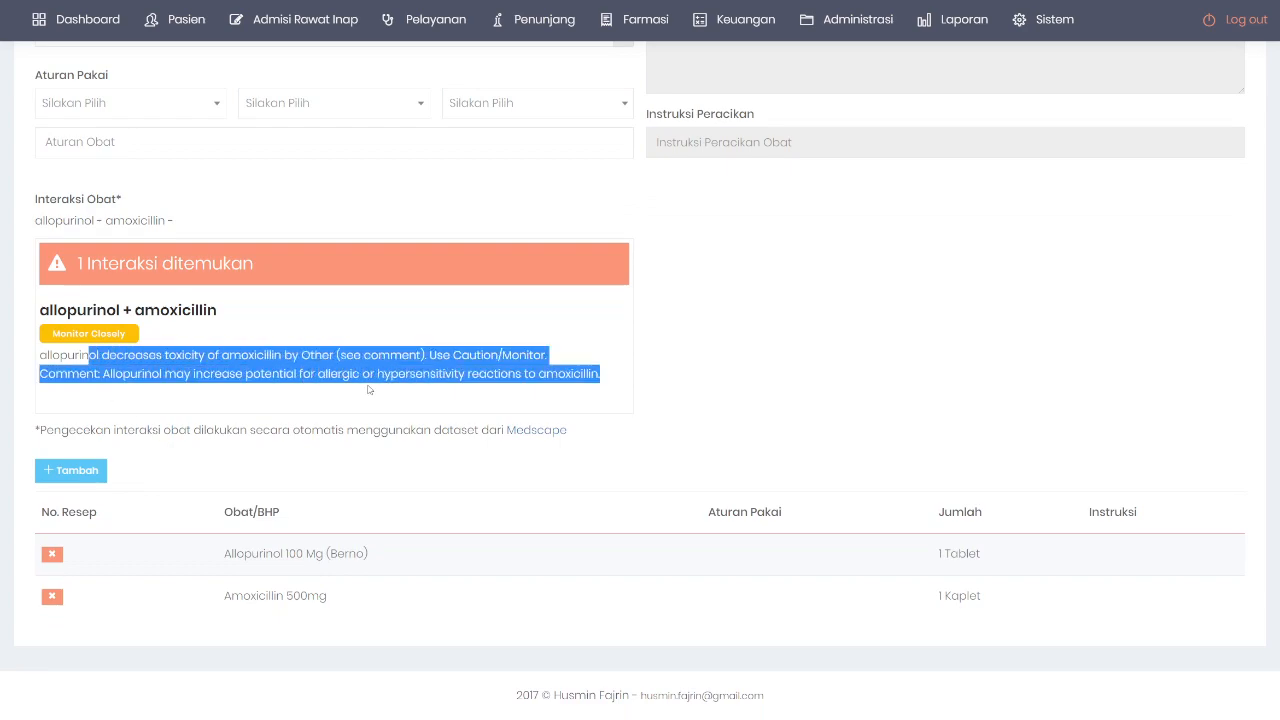
left_click(267, 329)
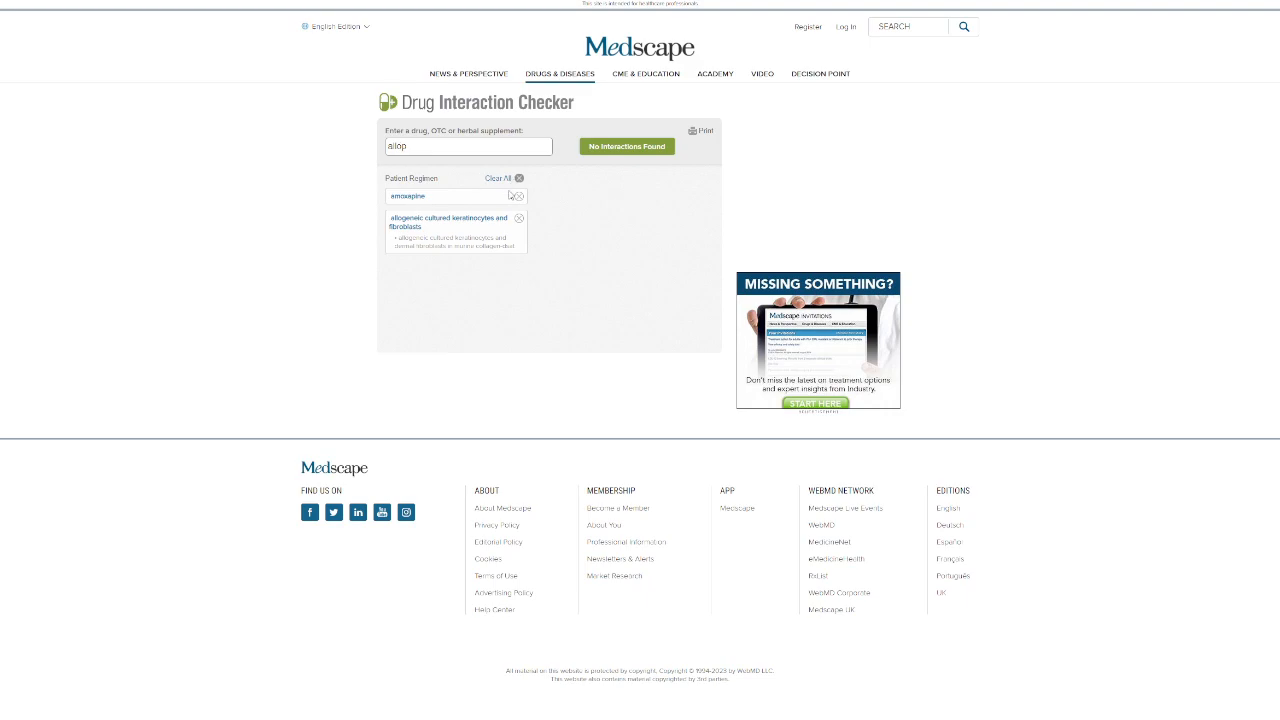
Step: Zoom in, clear the old Medscape regimen, and check amoxicillin with allopurinol
key("ctrl+plus")
key("ctrl+plus")
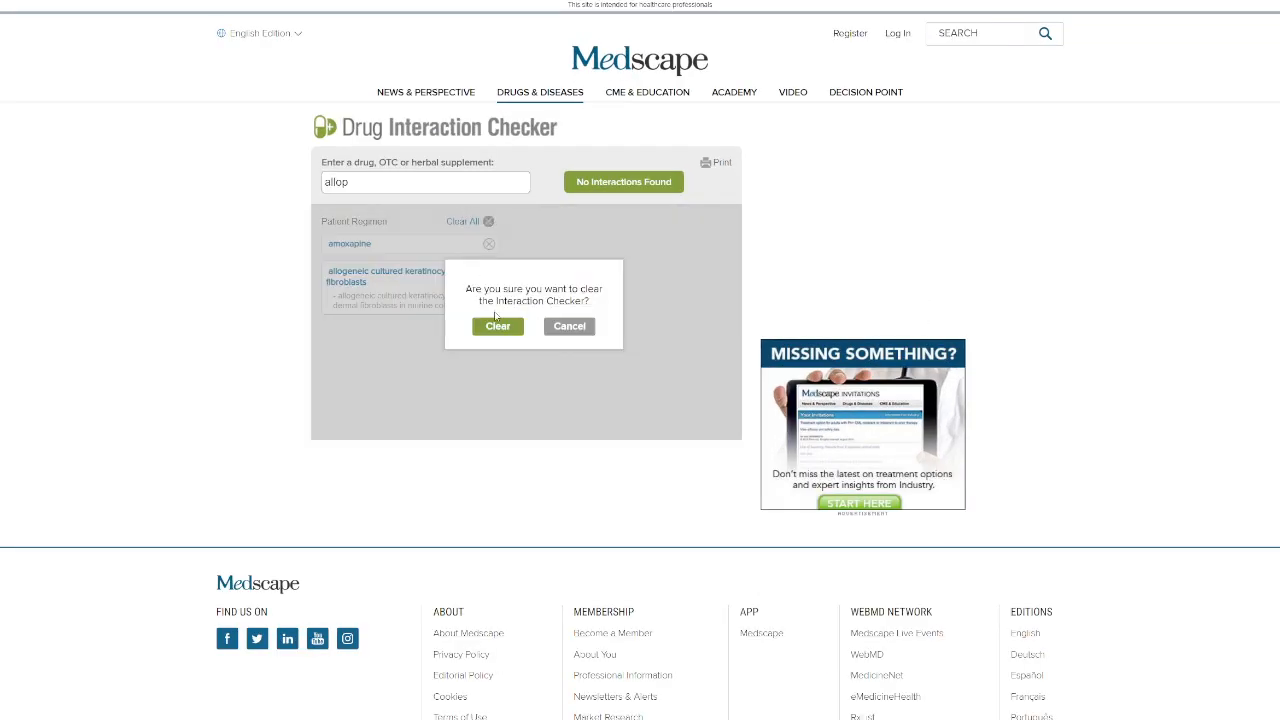
left_click(497, 325)
double_click(378, 176)
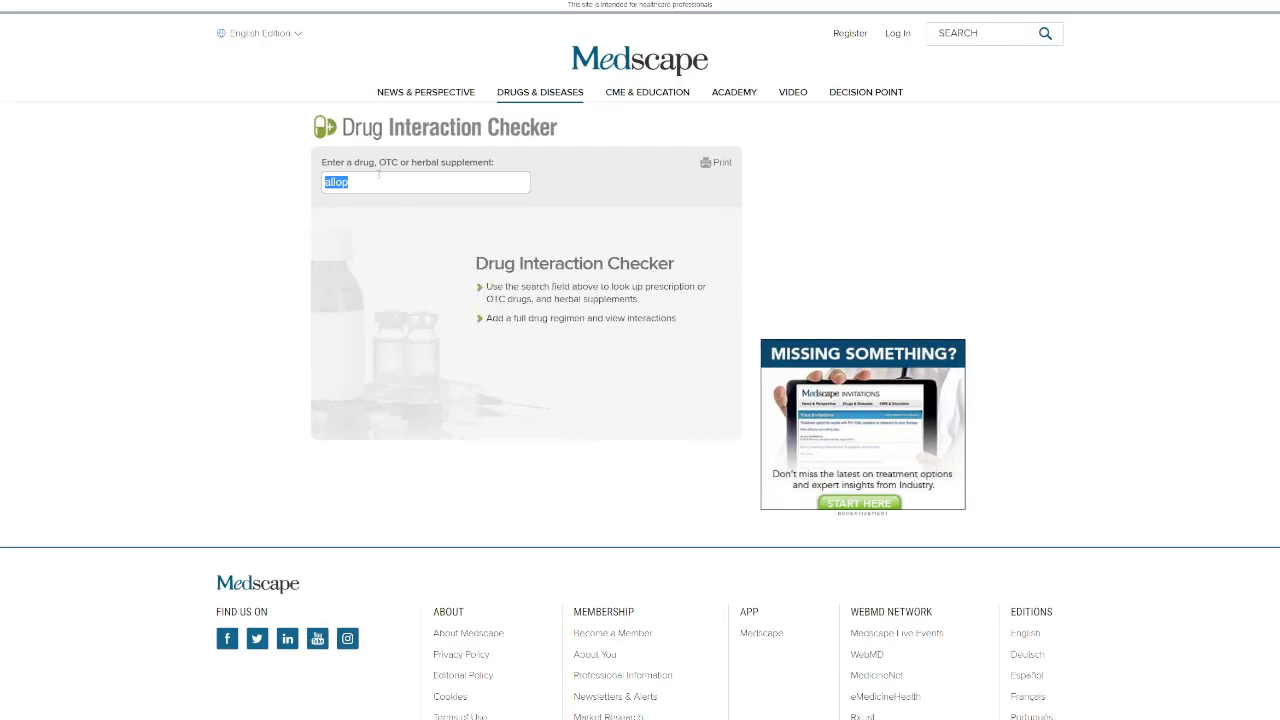
type("amoxi")
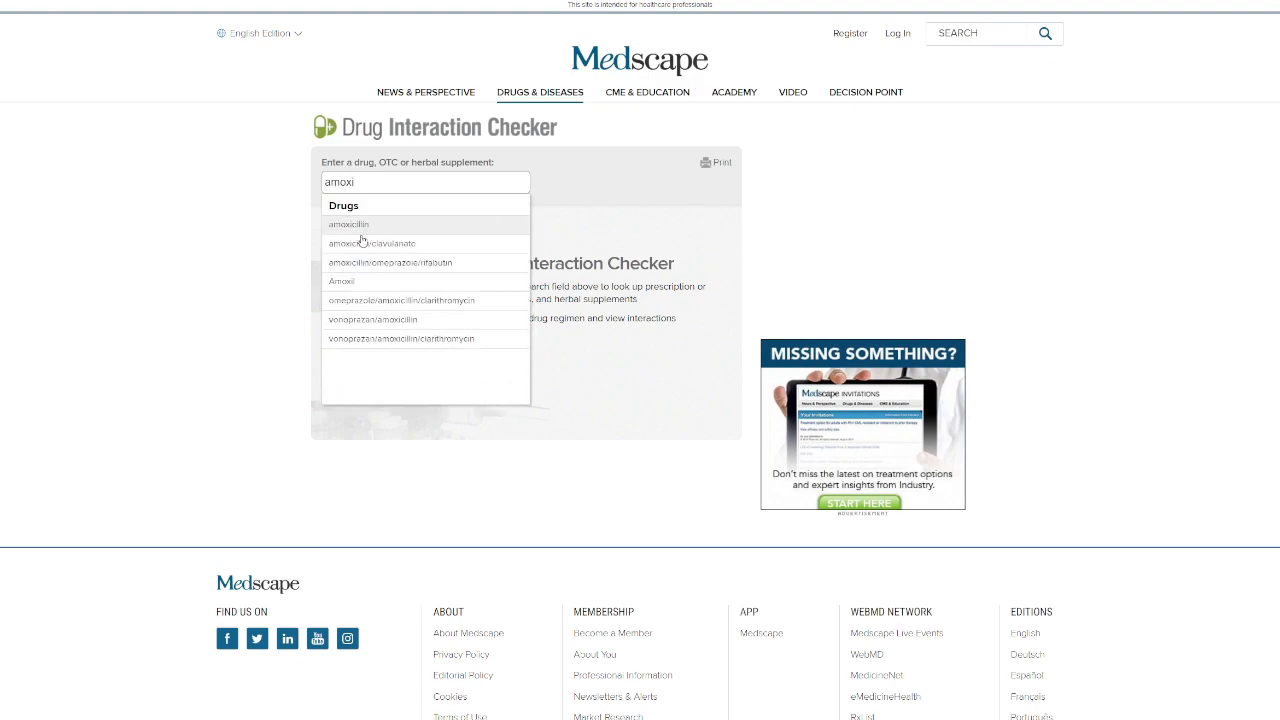
left_click(364, 224)
double_click(458, 183)
type("allopi")
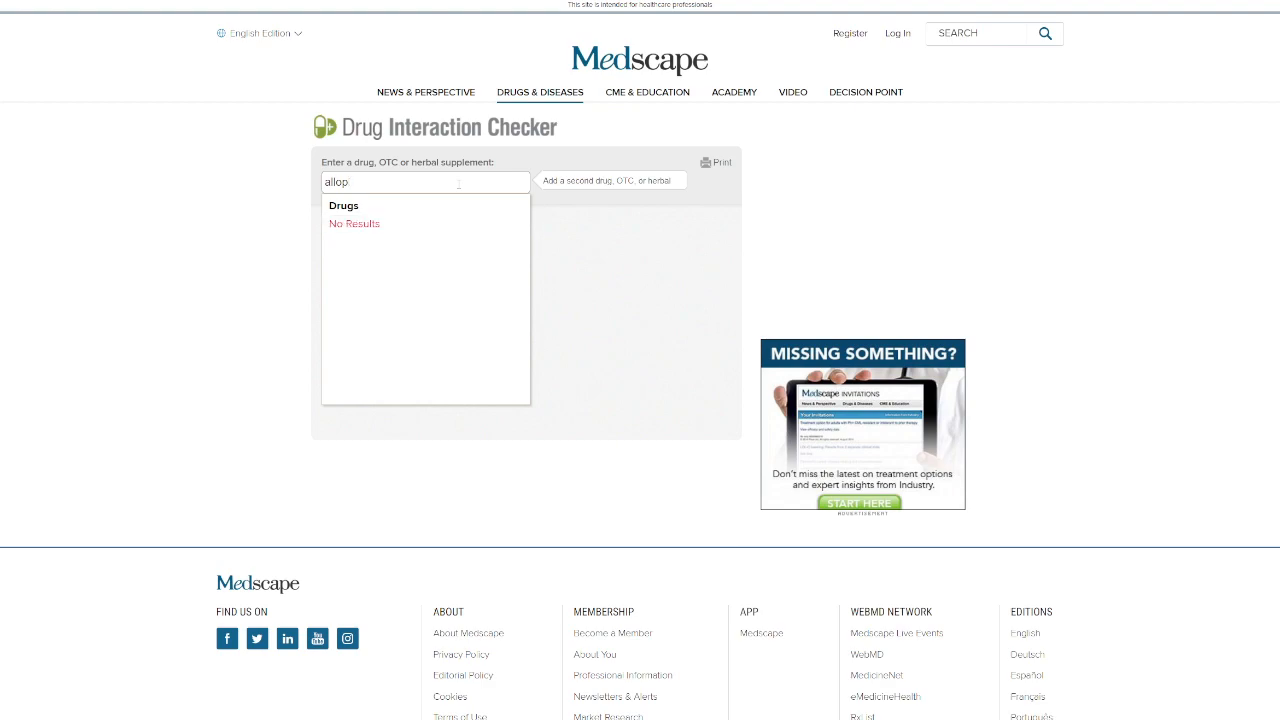
type("u")
left_click(387, 225)
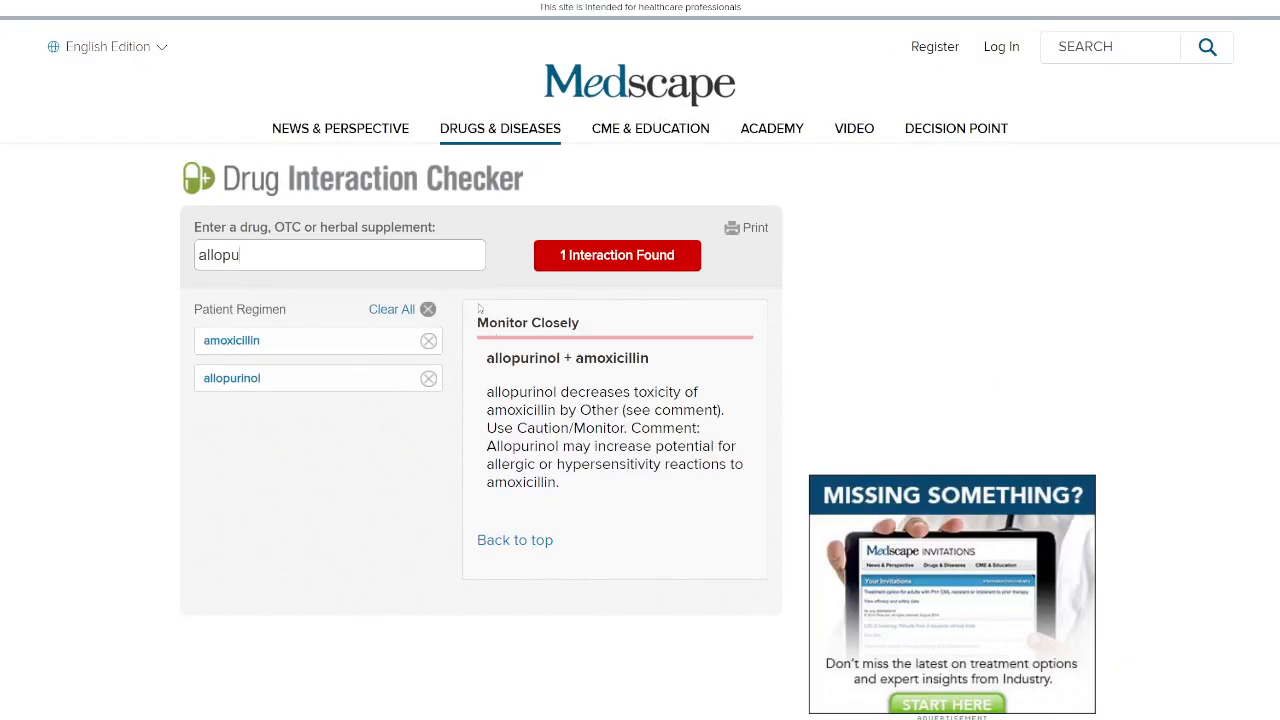
left_click_drag(486, 365, 649, 362)
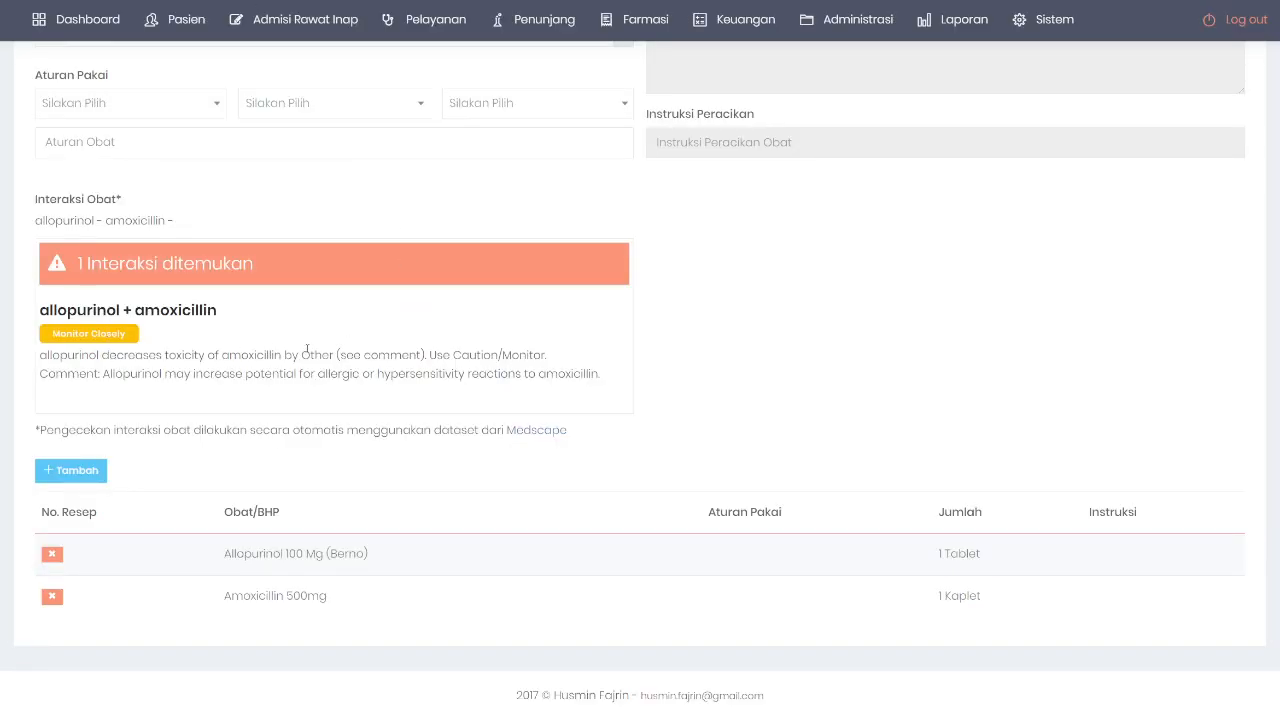
scroll(475, 269, "up", 1)
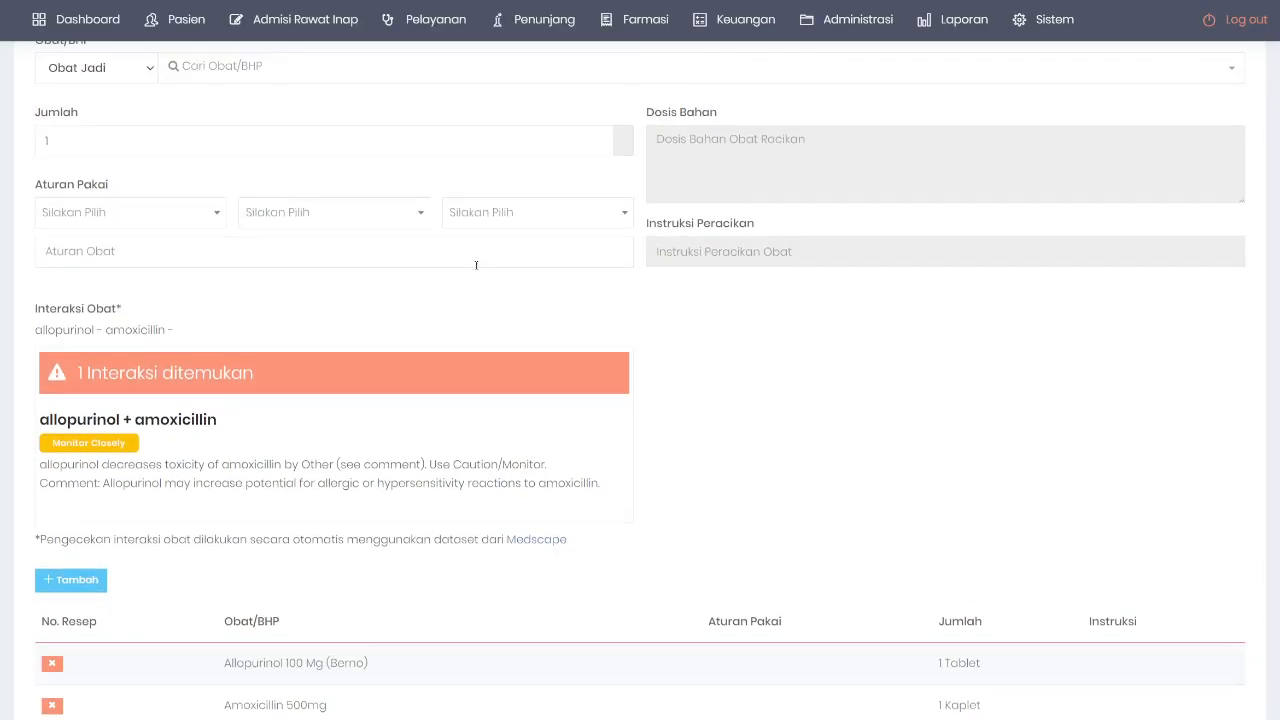
scroll(297, 399, "up", 1)
left_click(310, 191)
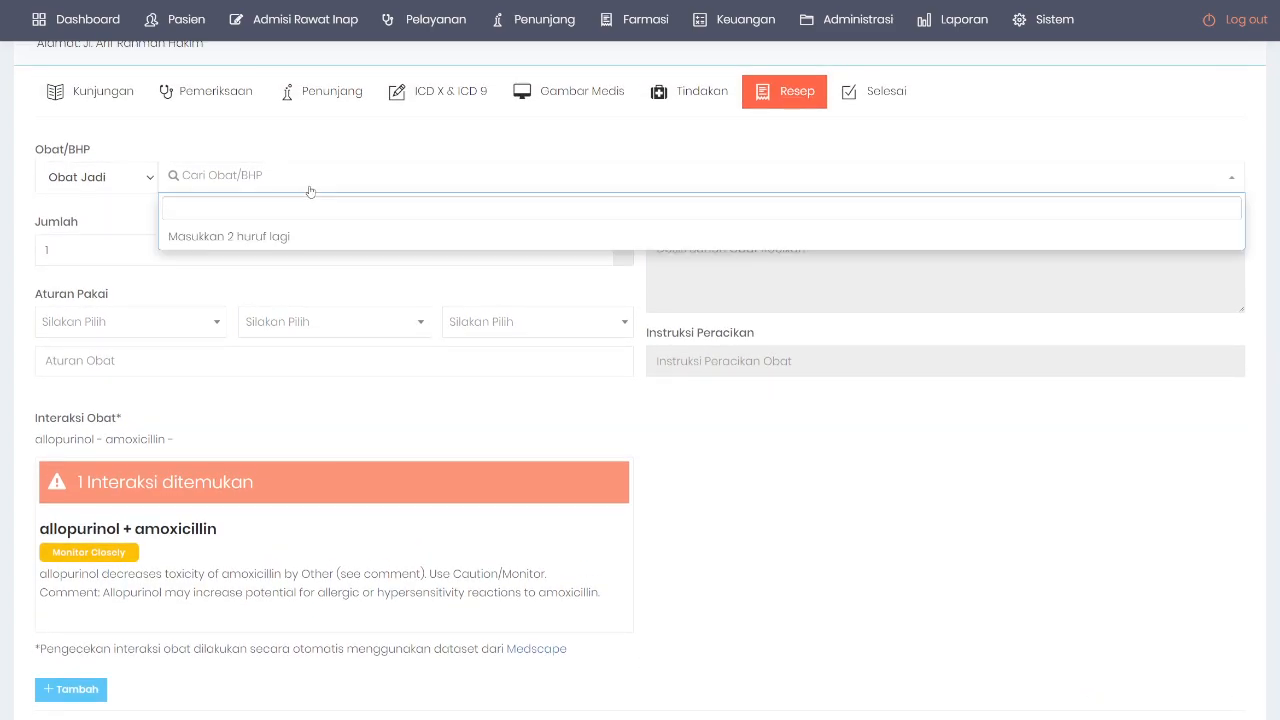
type("ampi")
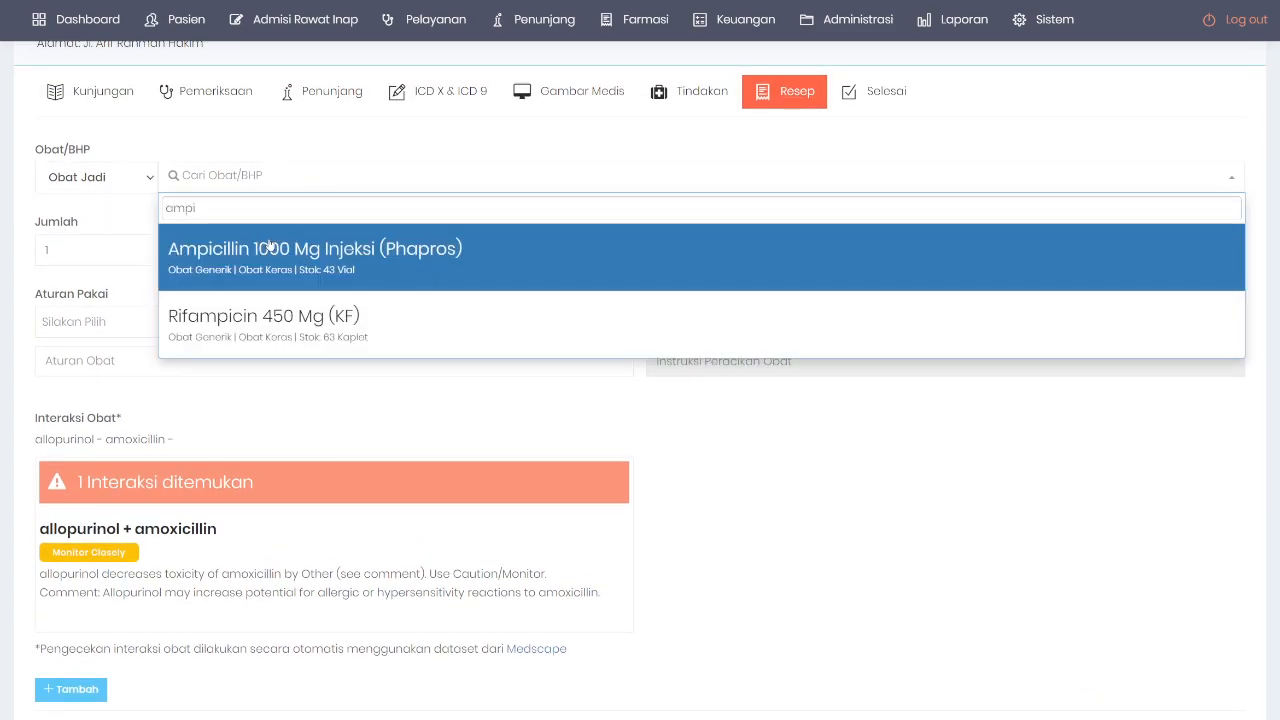
left_click(294, 250)
scroll(298, 488, "down", 1)
left_click(50, 580)
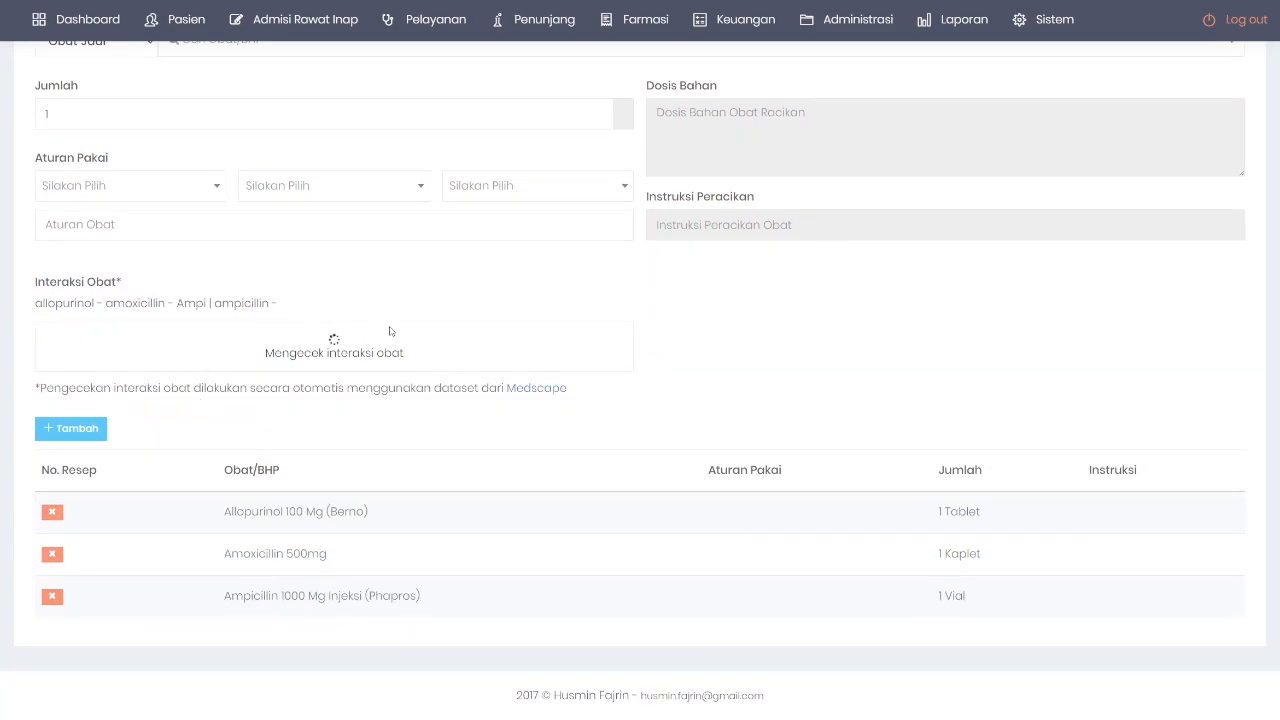
scroll(350, 347, "down", 1)
scroll(350, 347, "down", 1)
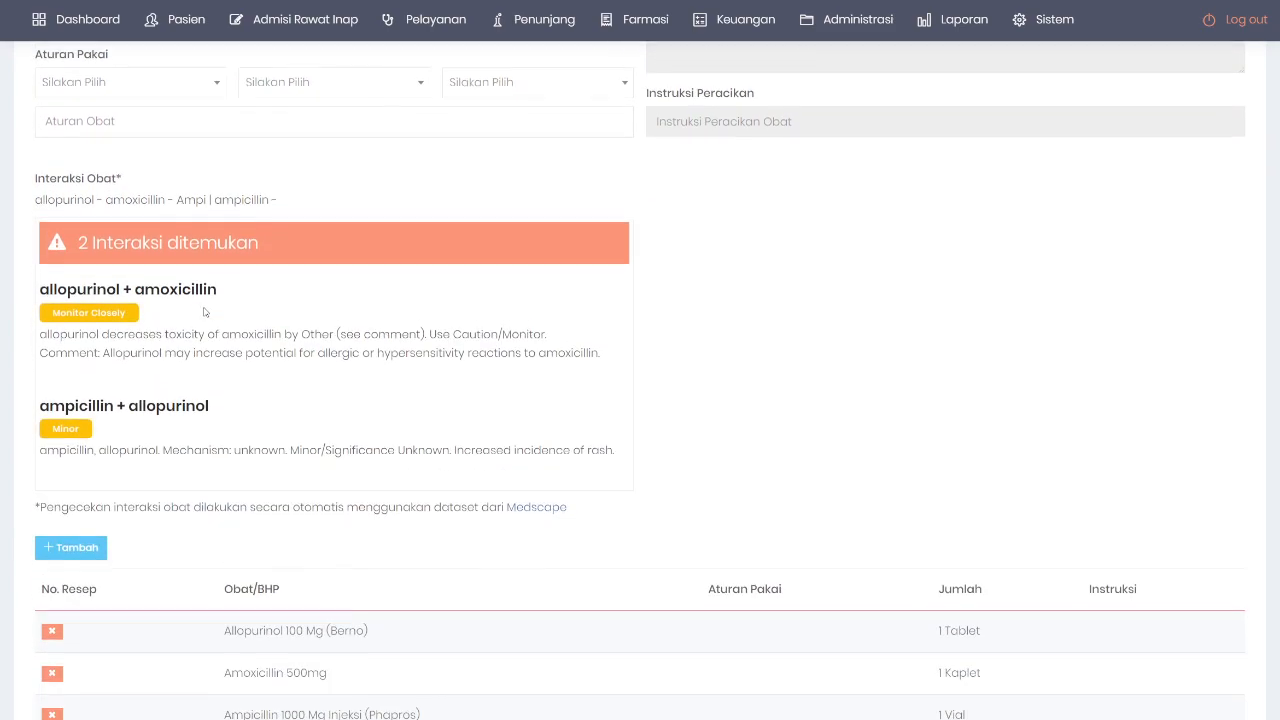
left_click_drag(80, 237, 251, 237)
left_click(141, 291)
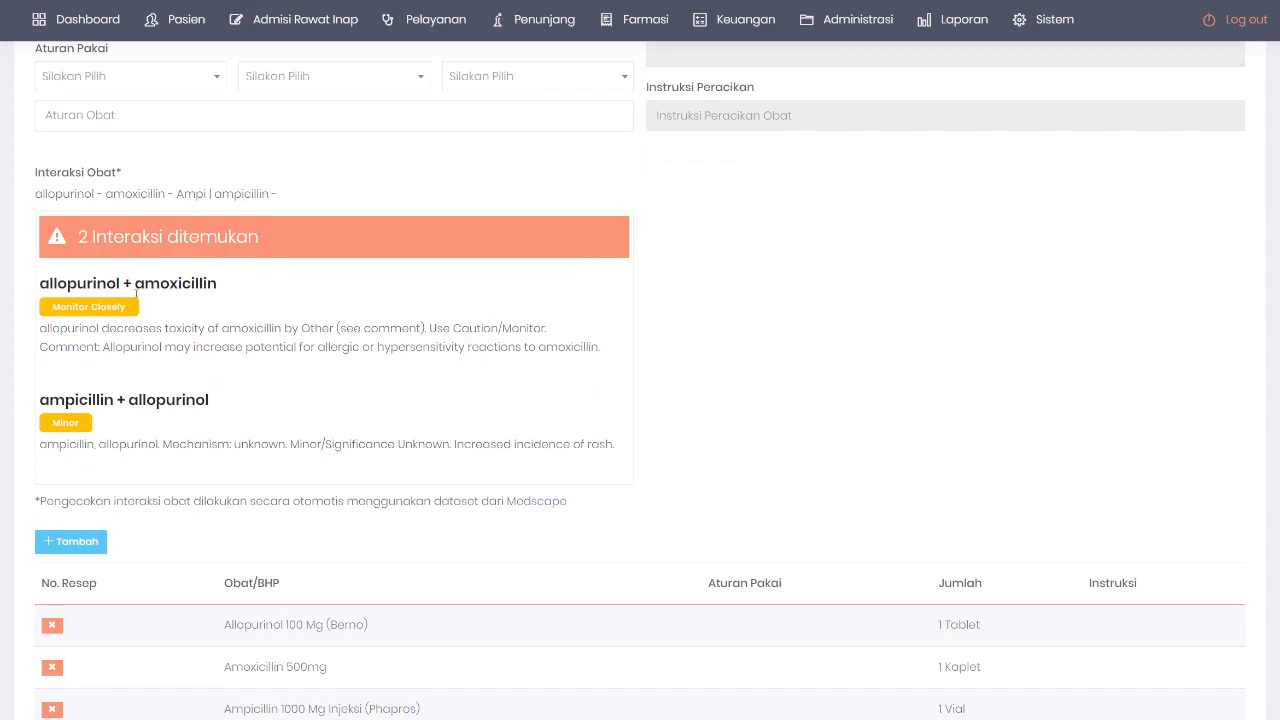
left_click_drag(49, 283, 191, 283)
left_click_drag(79, 399, 156, 399)
left_click(242, 391)
left_click_drag(53, 309, 147, 310)
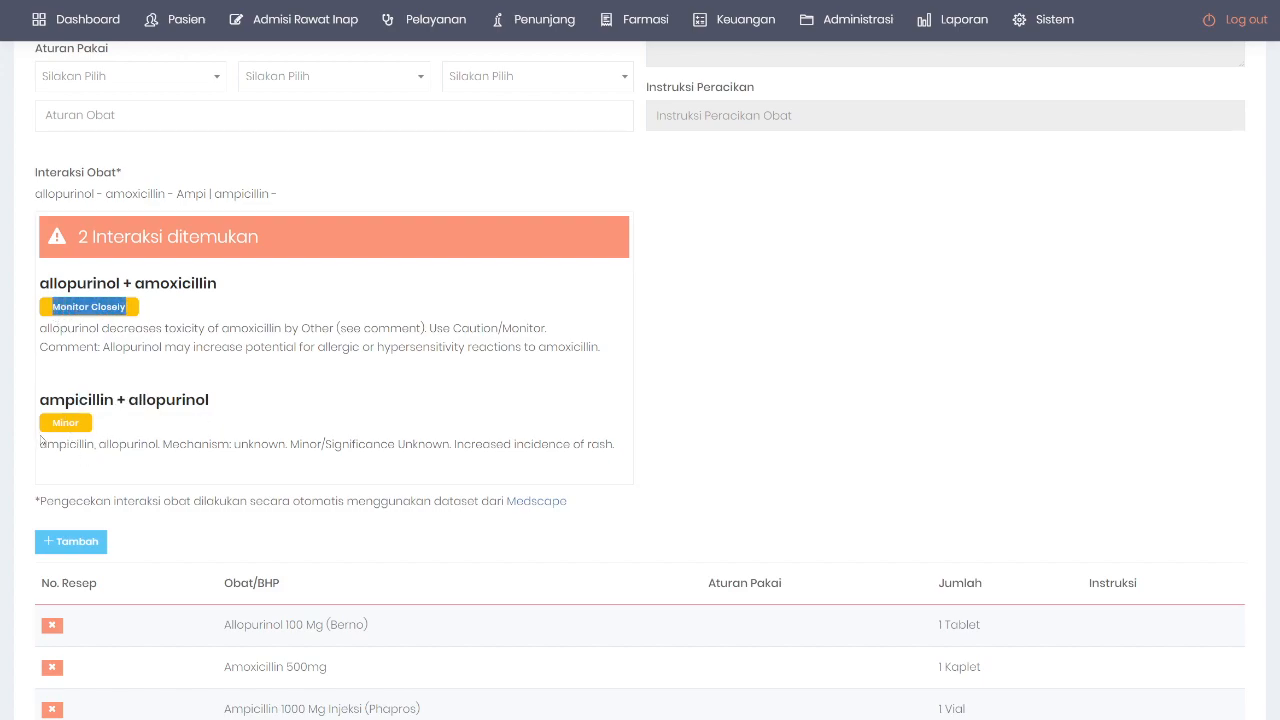
left_click_drag(53, 428, 84, 425)
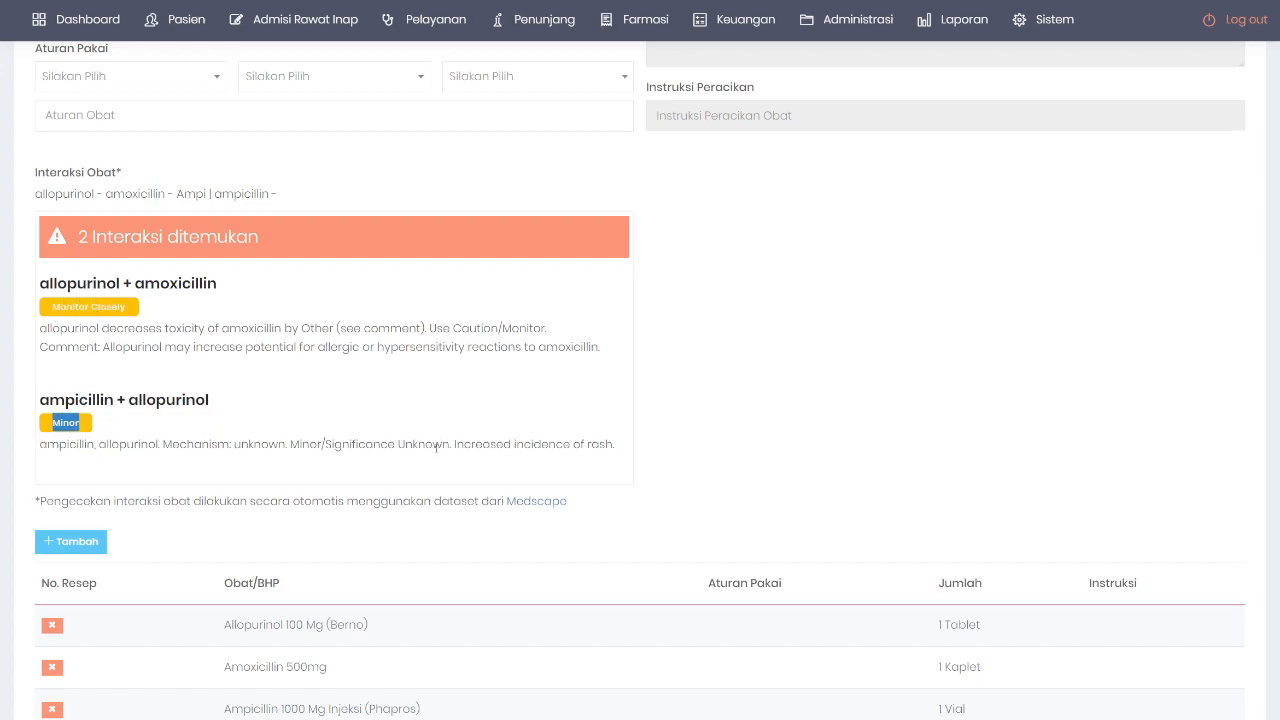
left_click_drag(273, 330, 315, 406)
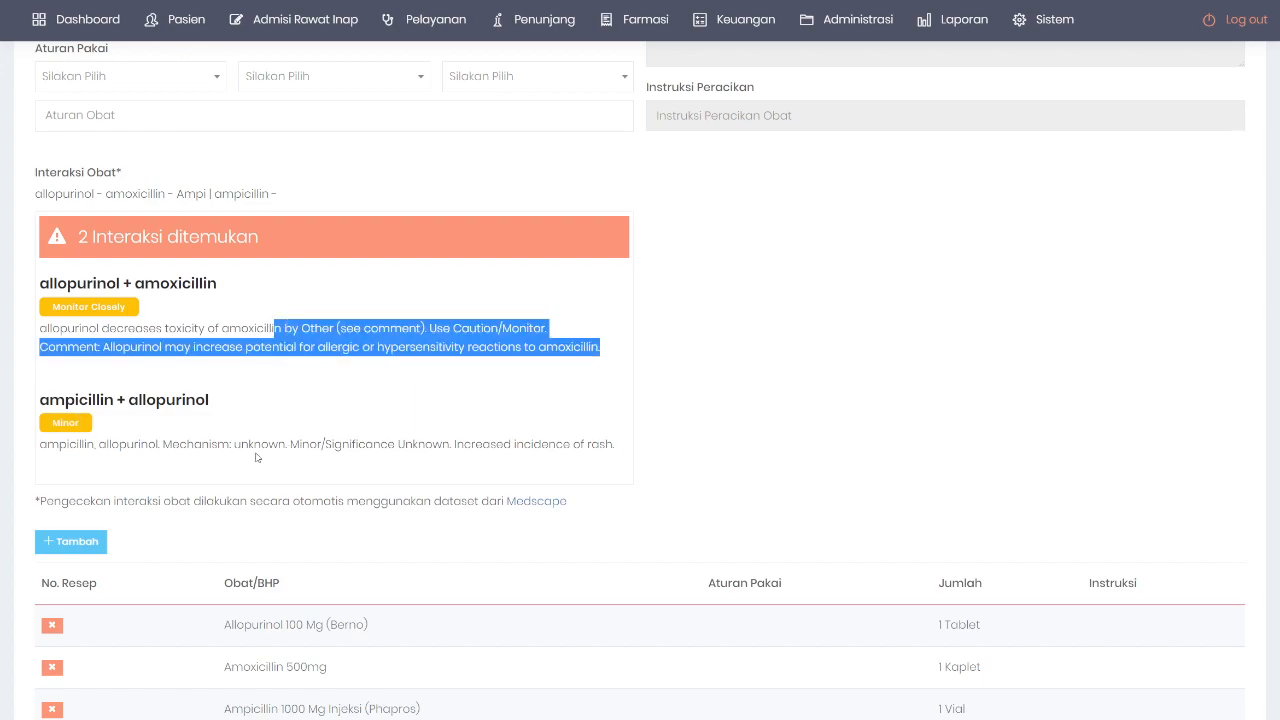
left_click_drag(257, 458, 378, 460)
scroll(460, 430, "down", 2)
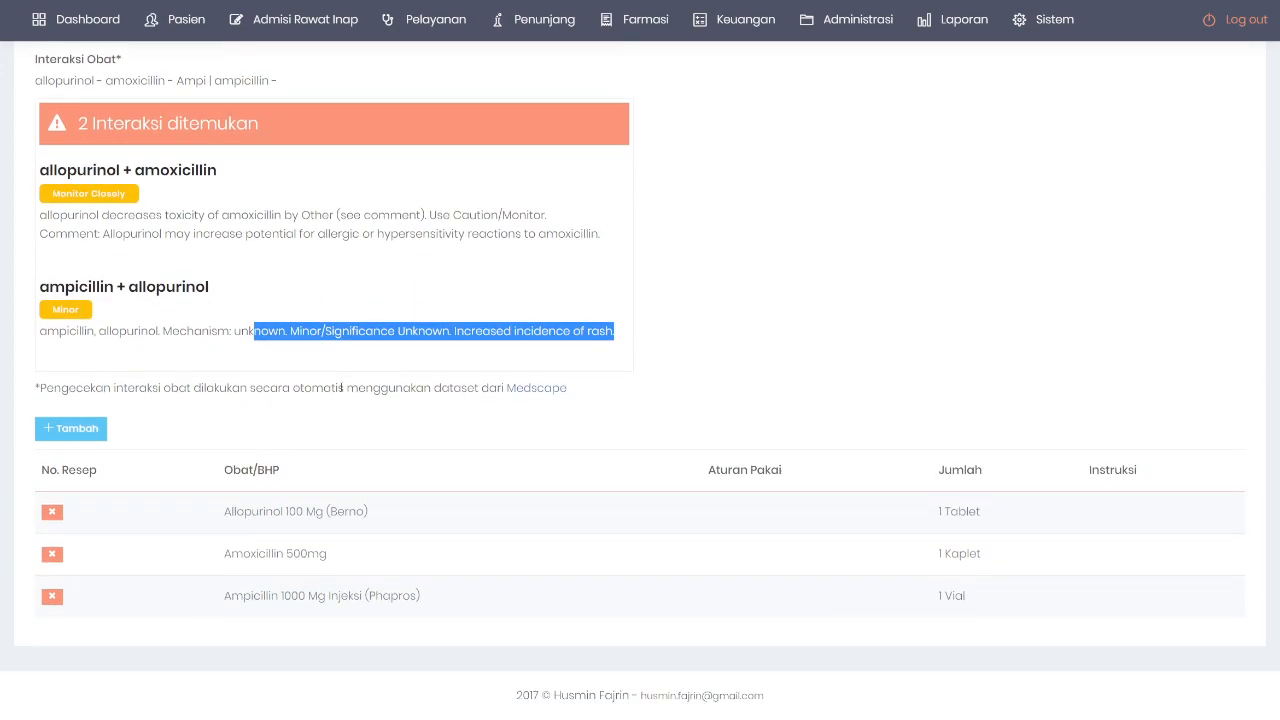
scroll(347, 385, "up", 5)
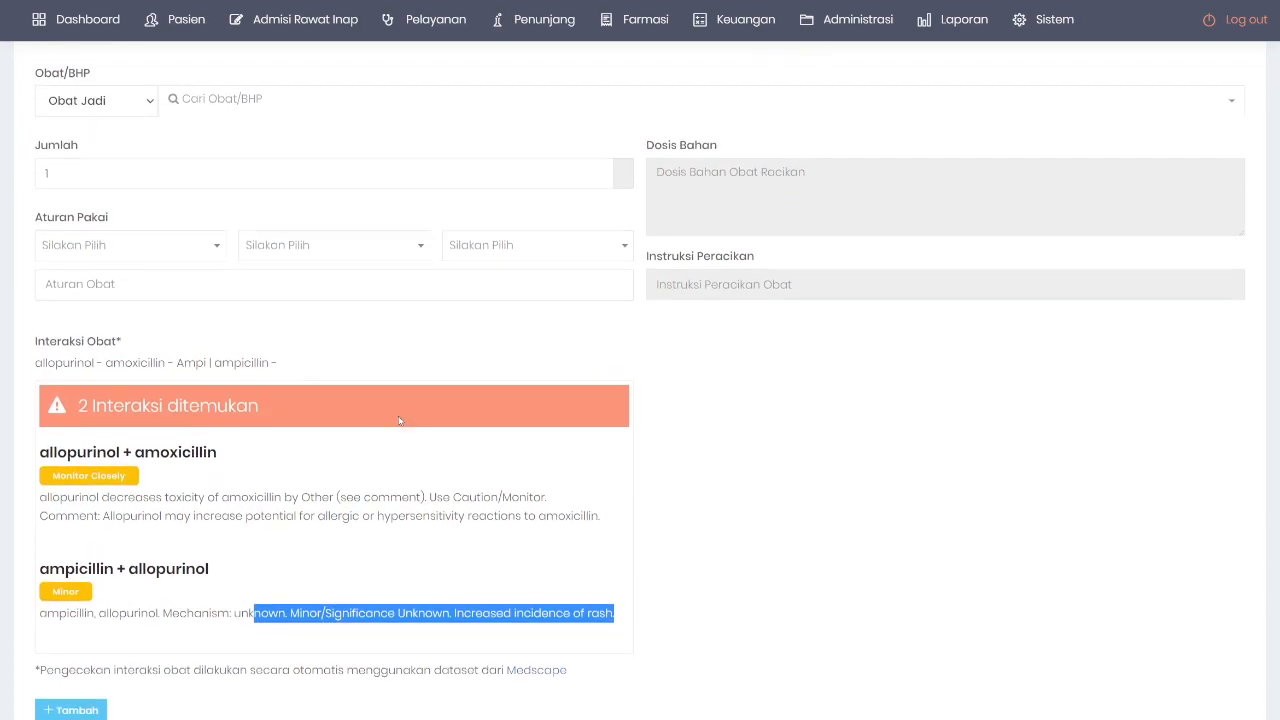
scroll(395, 408, "up", 1)
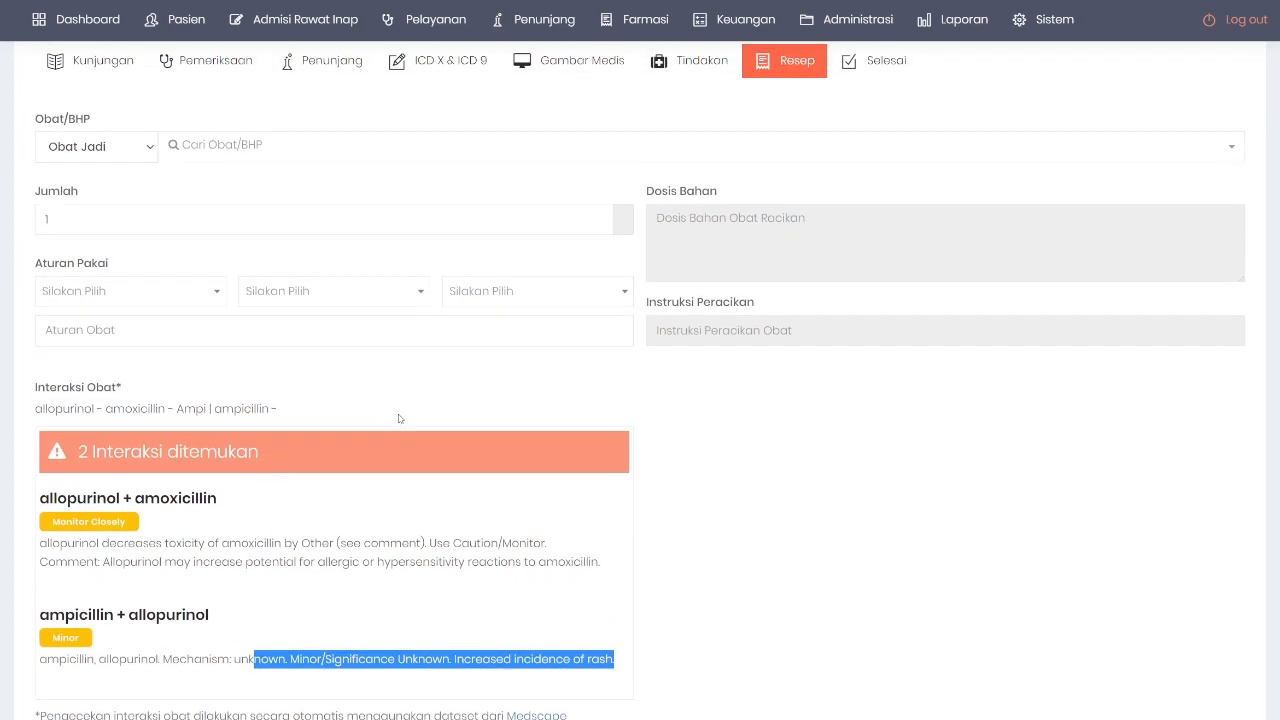
Step: Add Amlodipin 10mg (Infion) to the prescription
left_click(226, 148)
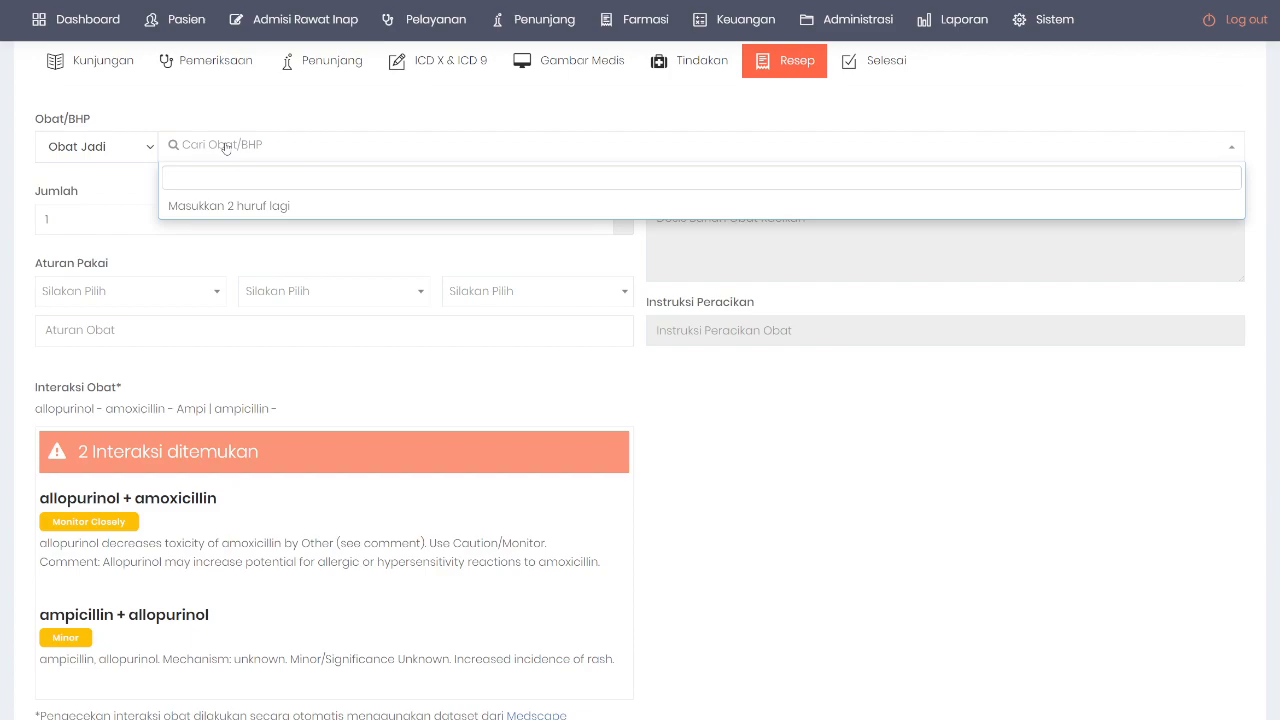
type("amlo")
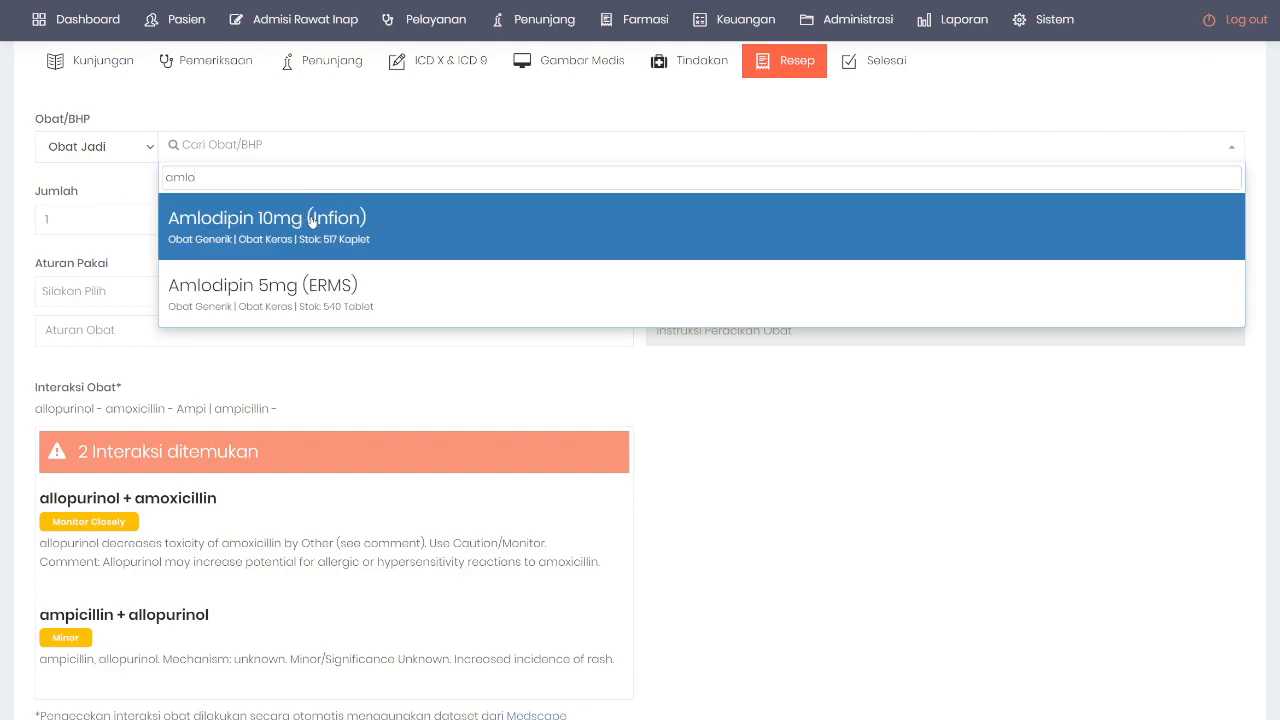
left_click(312, 221)
scroll(300, 300, "down", 3)
left_click(66, 423)
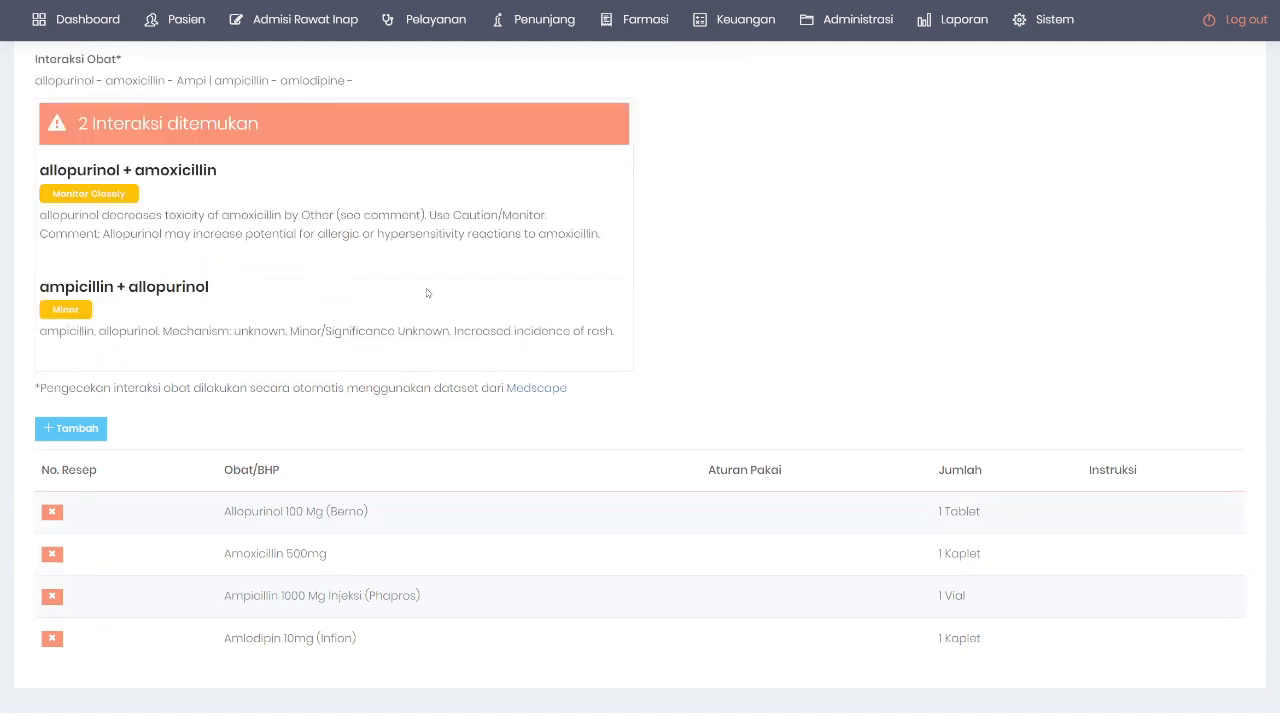
Step: Review the four checked ingredients and the allopurinol + amoxicillin and ampicillin + allopurinol warnings
scroll(370, 255, "up", 1)
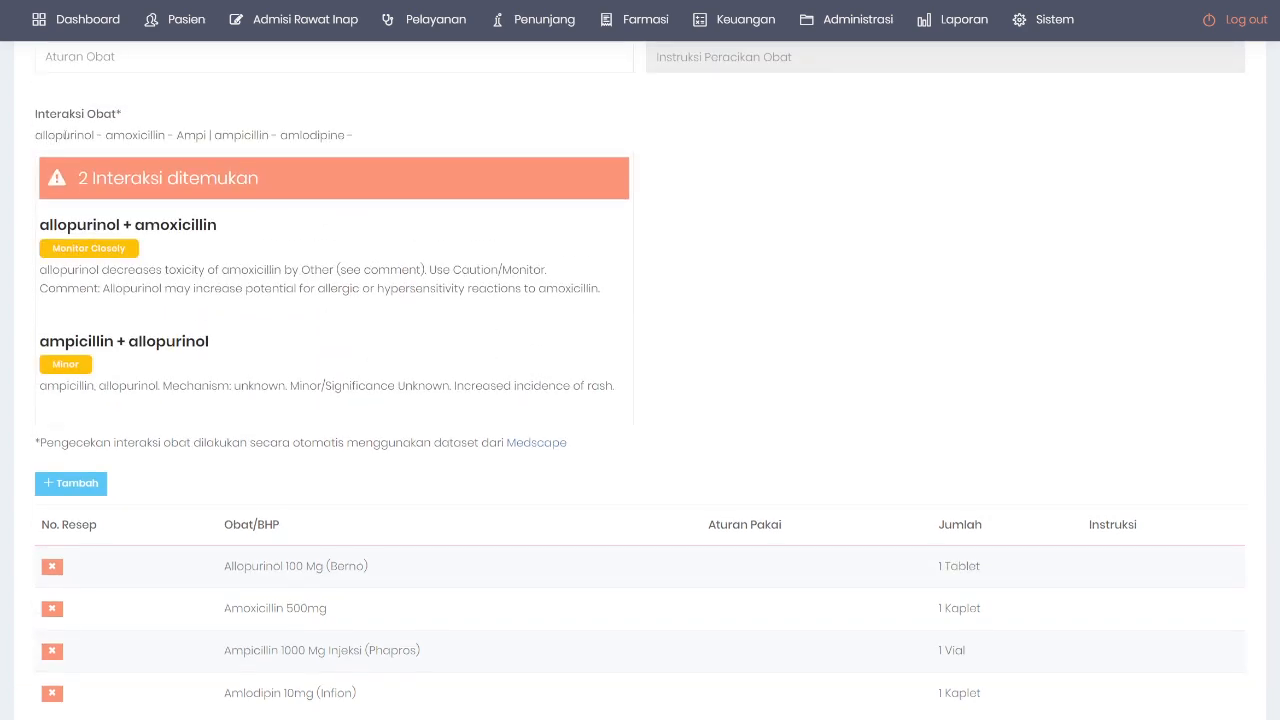
double_click(64, 134)
double_click(134, 135)
left_click_drag(196, 135, 242, 135)
double_click(316, 135)
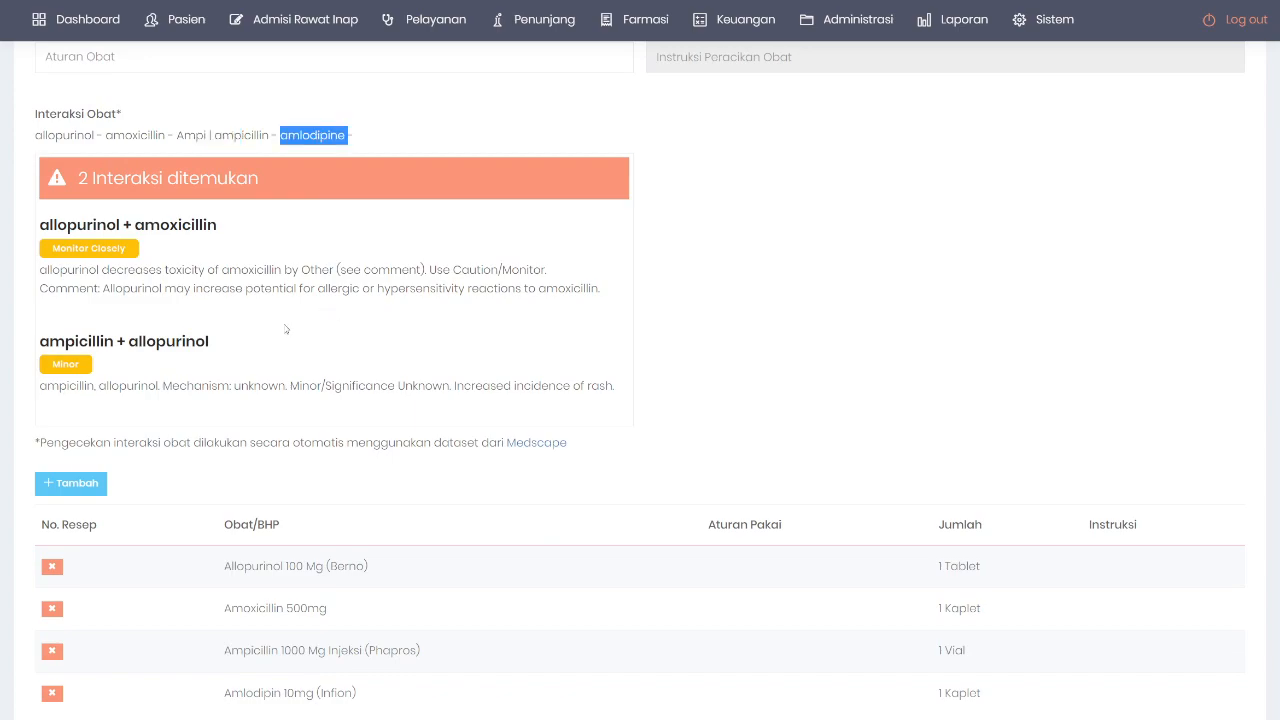
scroll(285, 329, "up", 1)
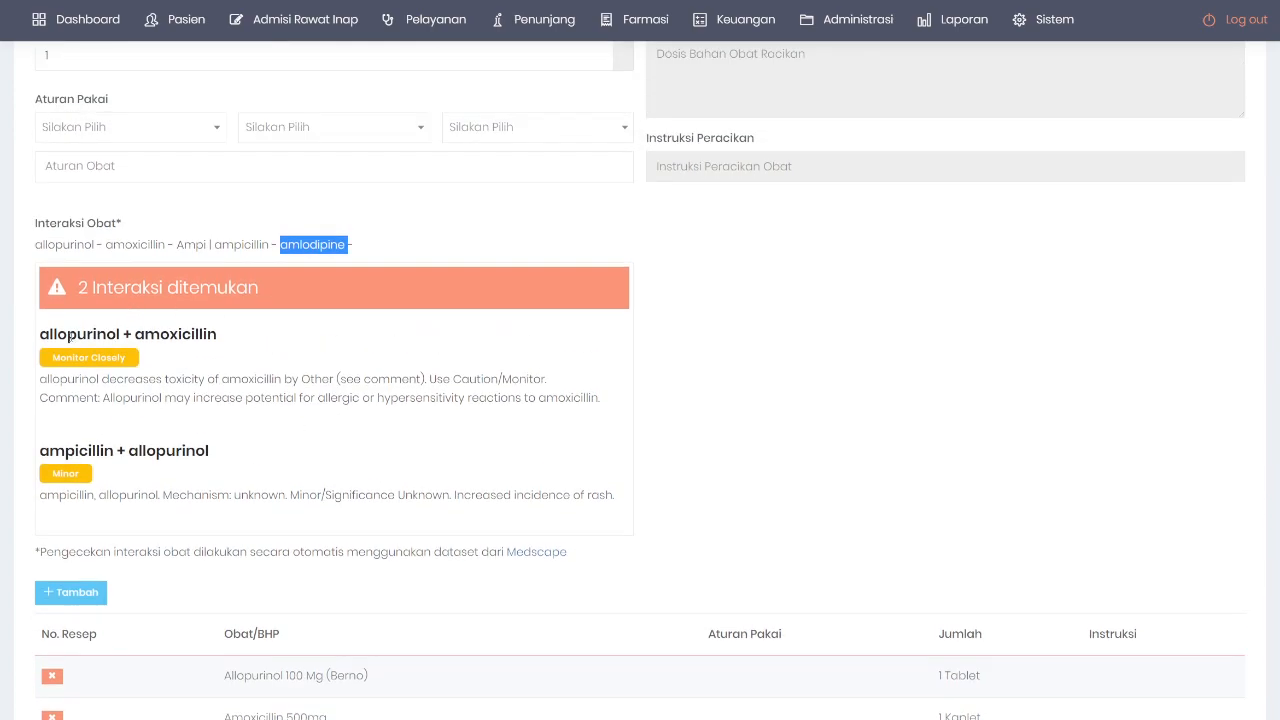
left_click_drag(74, 333, 160, 334)
left_click_drag(88, 450, 181, 450)
left_click(335, 444)
scroll(335, 444, "down", 2)
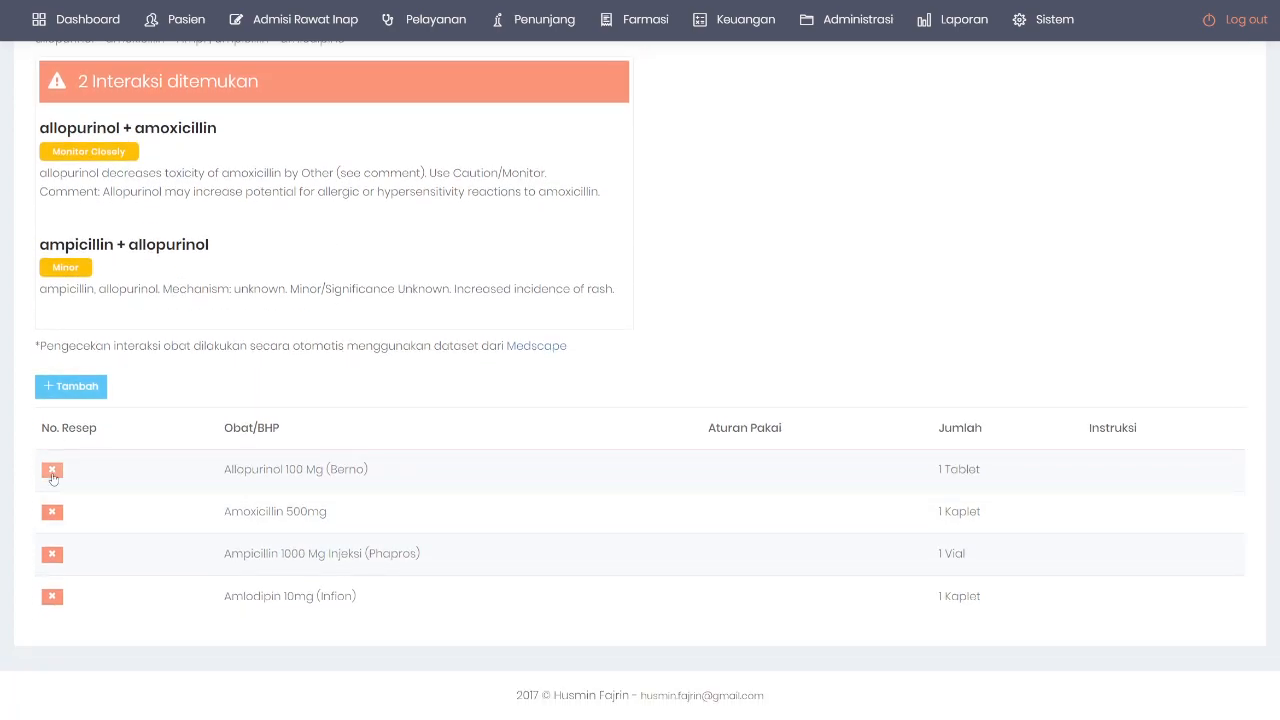
Step: Delete Allopurinol 100 Mg (Berno), leaving amoxicillin and amlodipine with no interactions
left_click(52, 470)
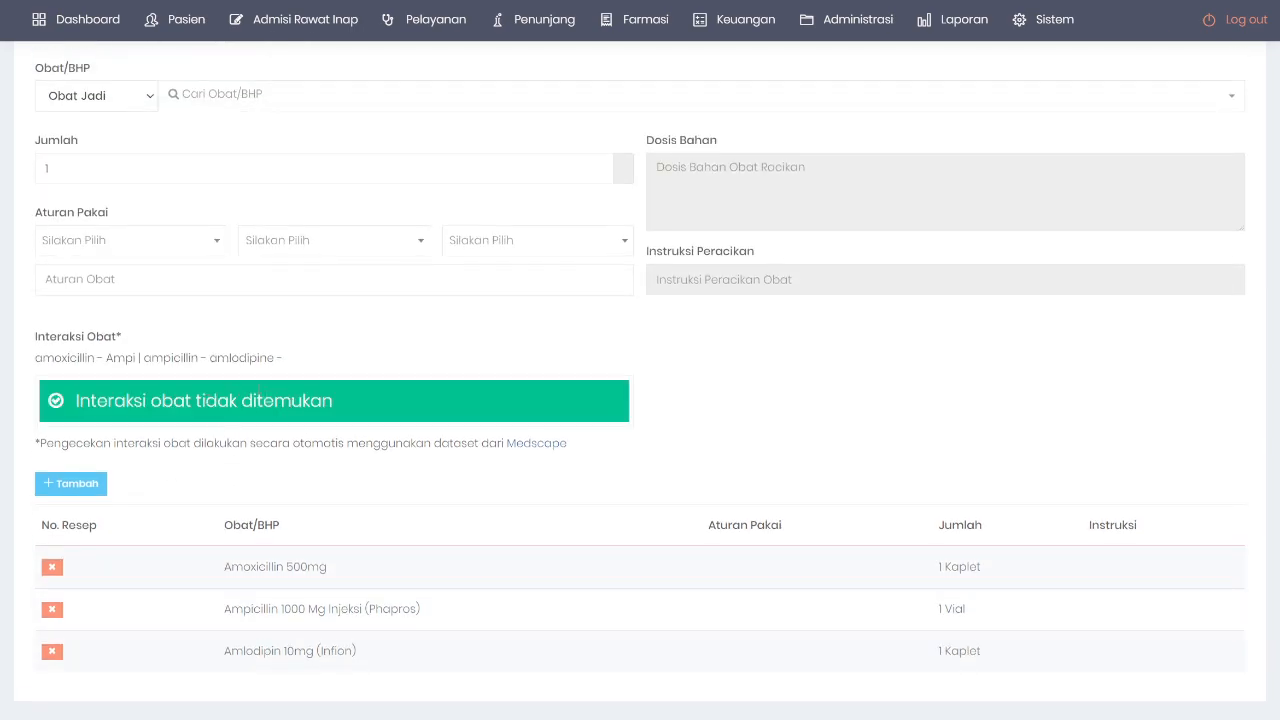
left_click_drag(45, 399, 374, 403)
left_click(374, 403)
double_click(53, 358)
left_click(128, 360)
double_click(242, 357)
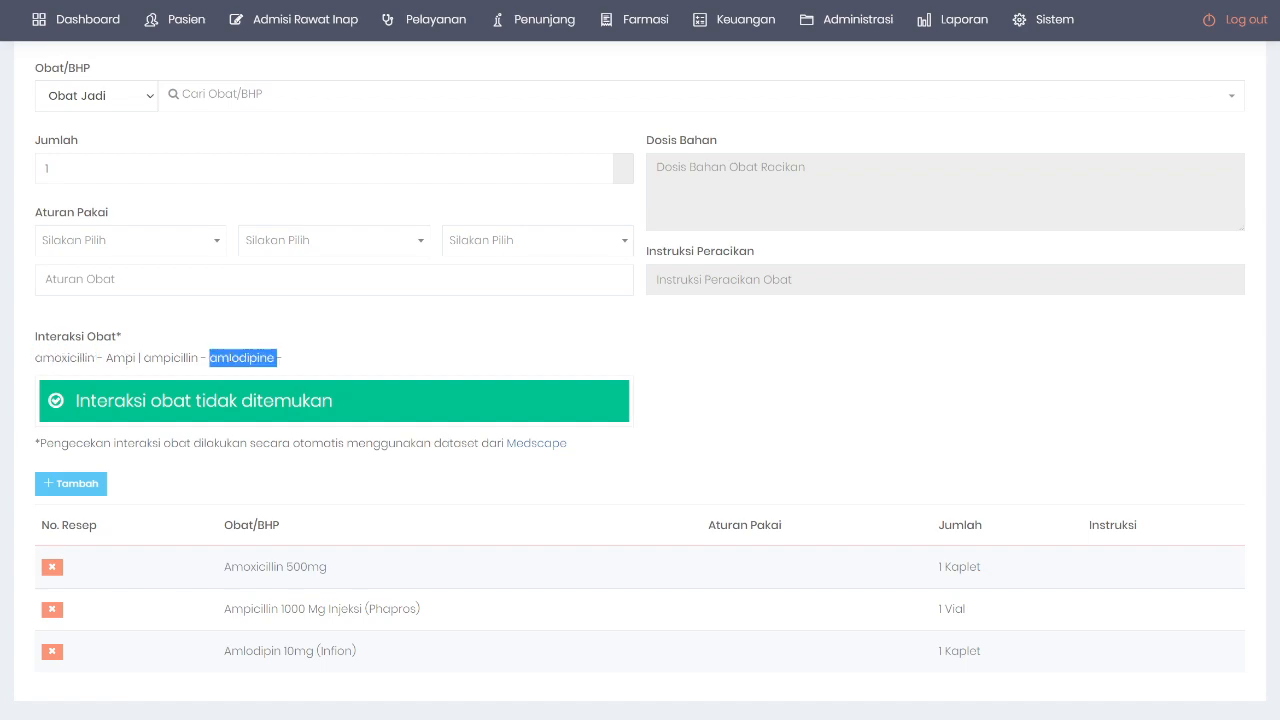
left_click(430, 364)
Step: Scroll through the updated prescription page to confirm no warnings remain
scroll(368, 404, "down", 1)
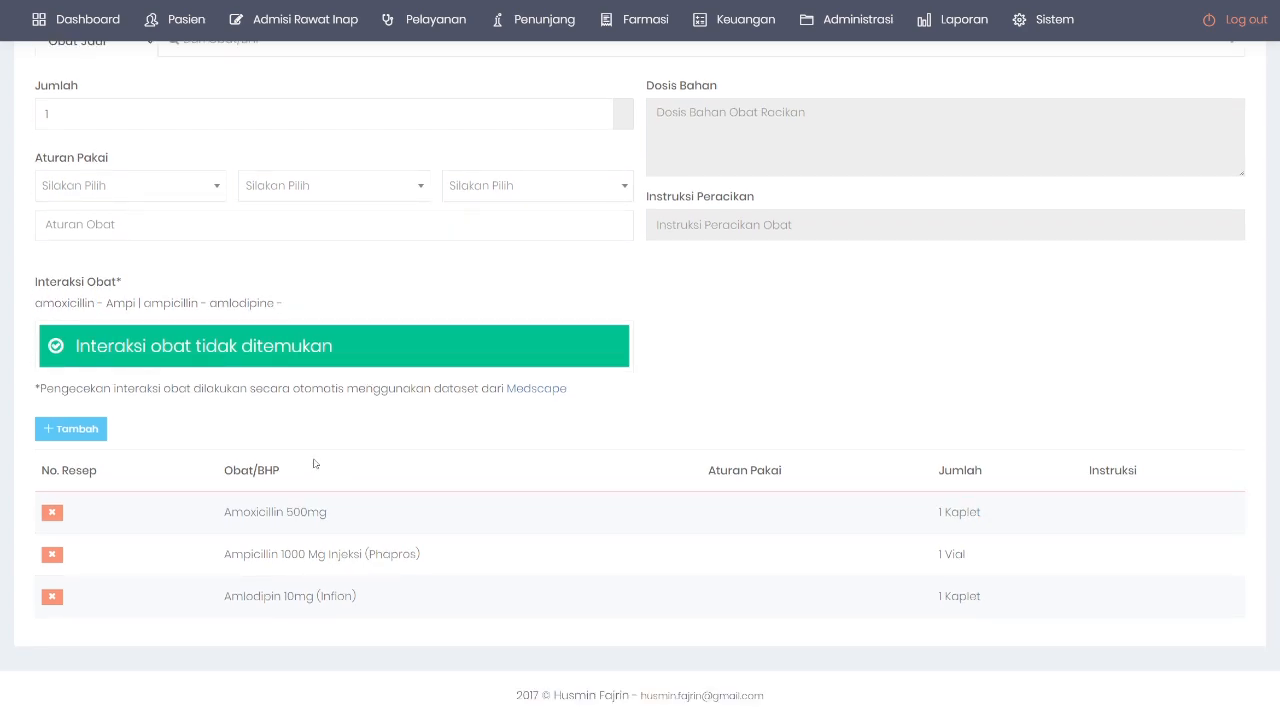
scroll(480, 414, "up", 5)
scroll(494, 411, "down", 5)
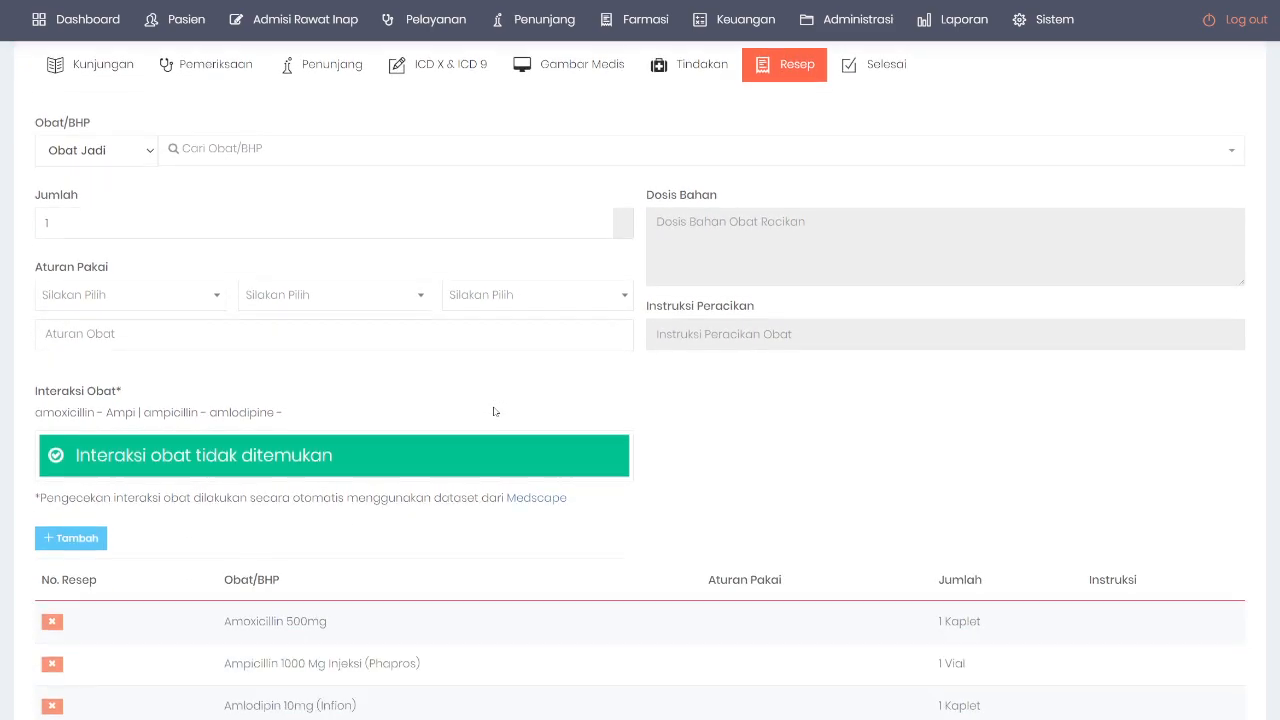
scroll(515, 415, "up", 5)
scroll(521, 417, "up", 5)
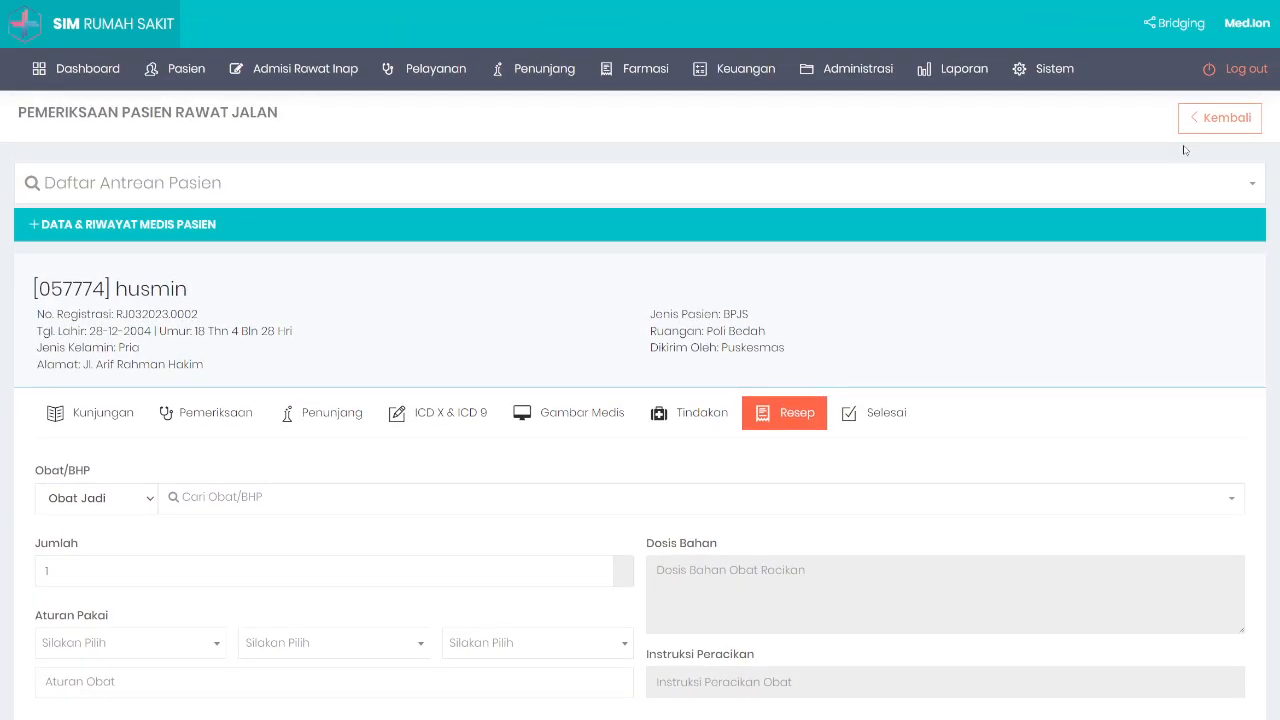
scroll(736, 374, "down", 2)
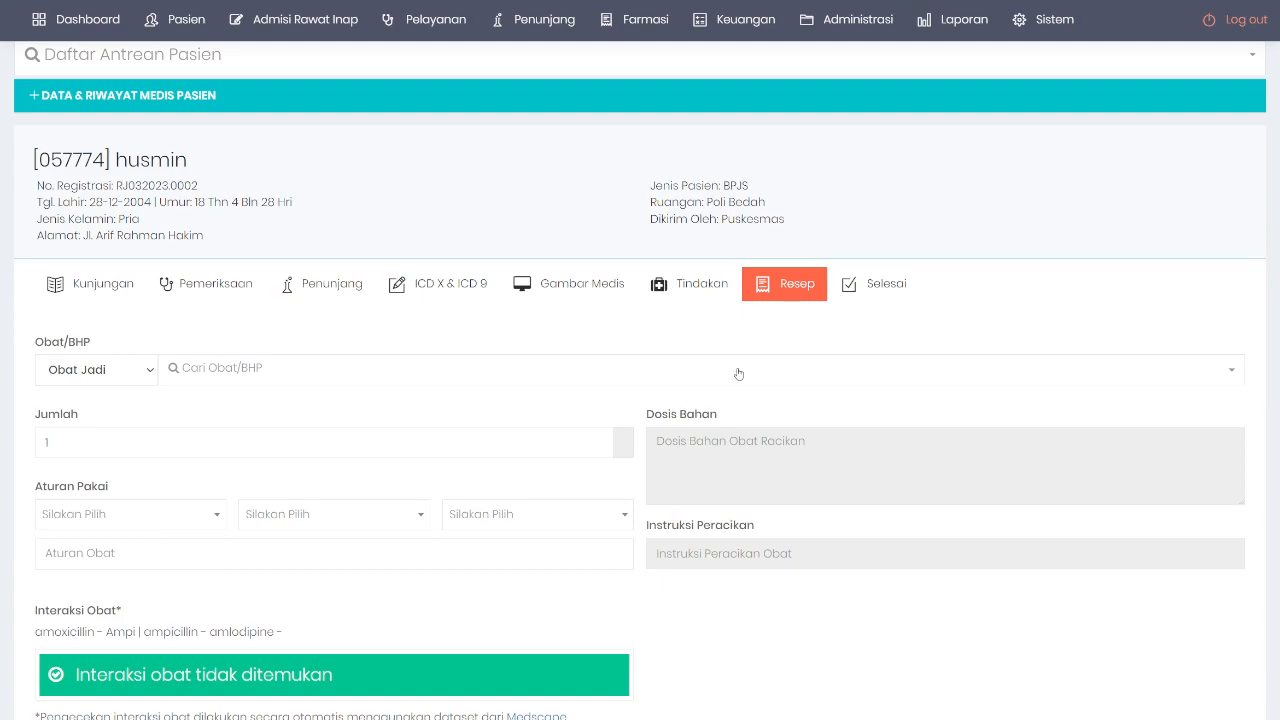
scroll(740, 372, "up", 2)
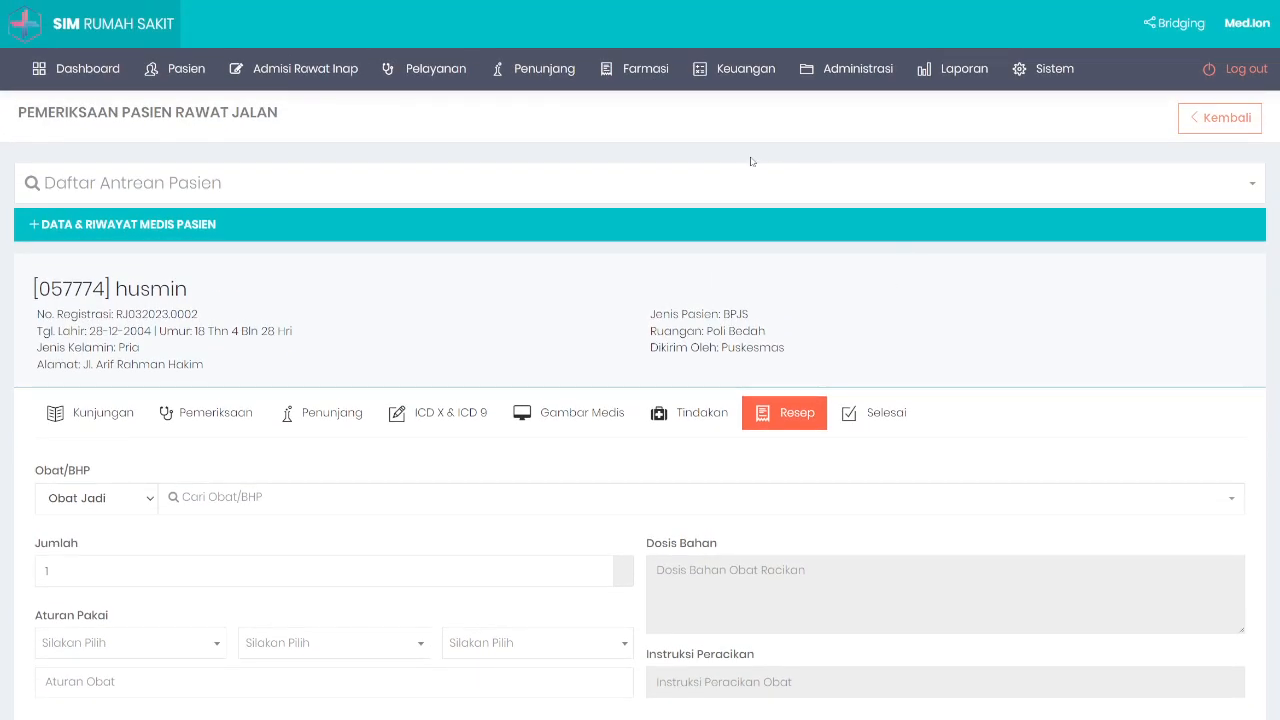
scroll(777, 311, "down", 2)
scroll(777, 311, "up", 2)
Step: Sign out of the doctor session and log in with the pharmacist account credentials
left_click(1222, 86)
double_click(760, 308)
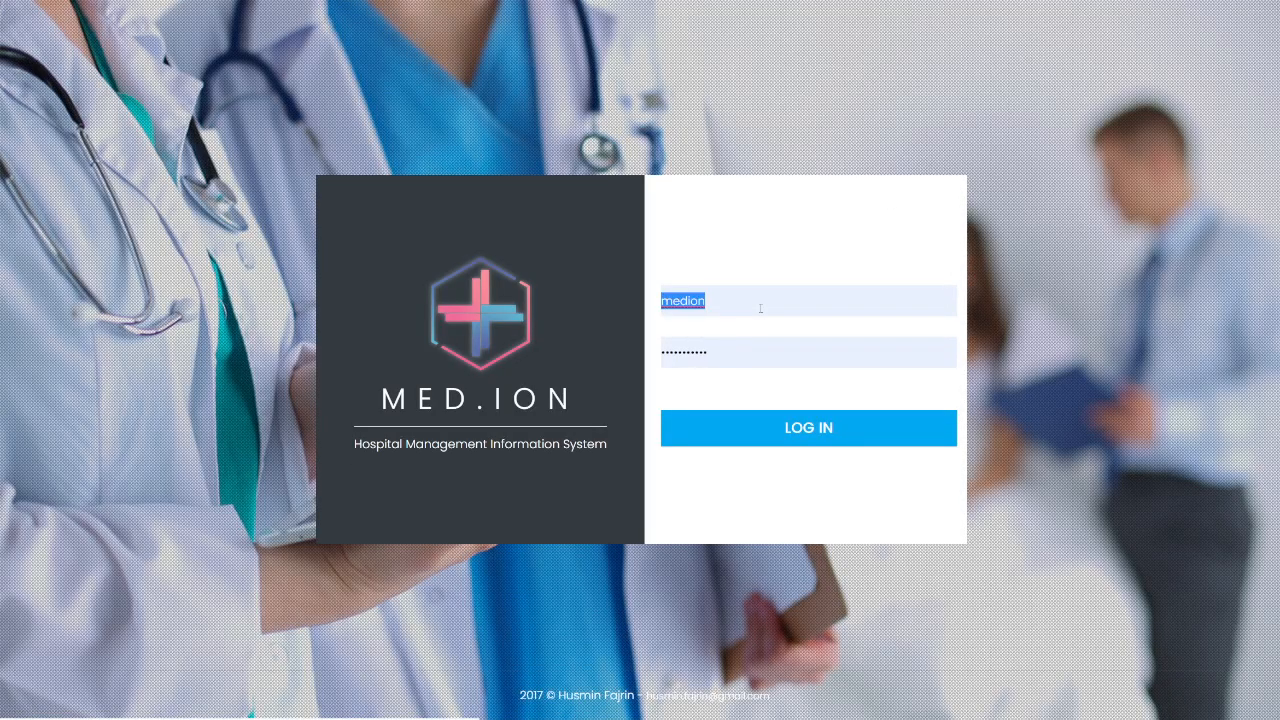
type("apoteker")
key("Tab")
type("apoteker")
key("Return")
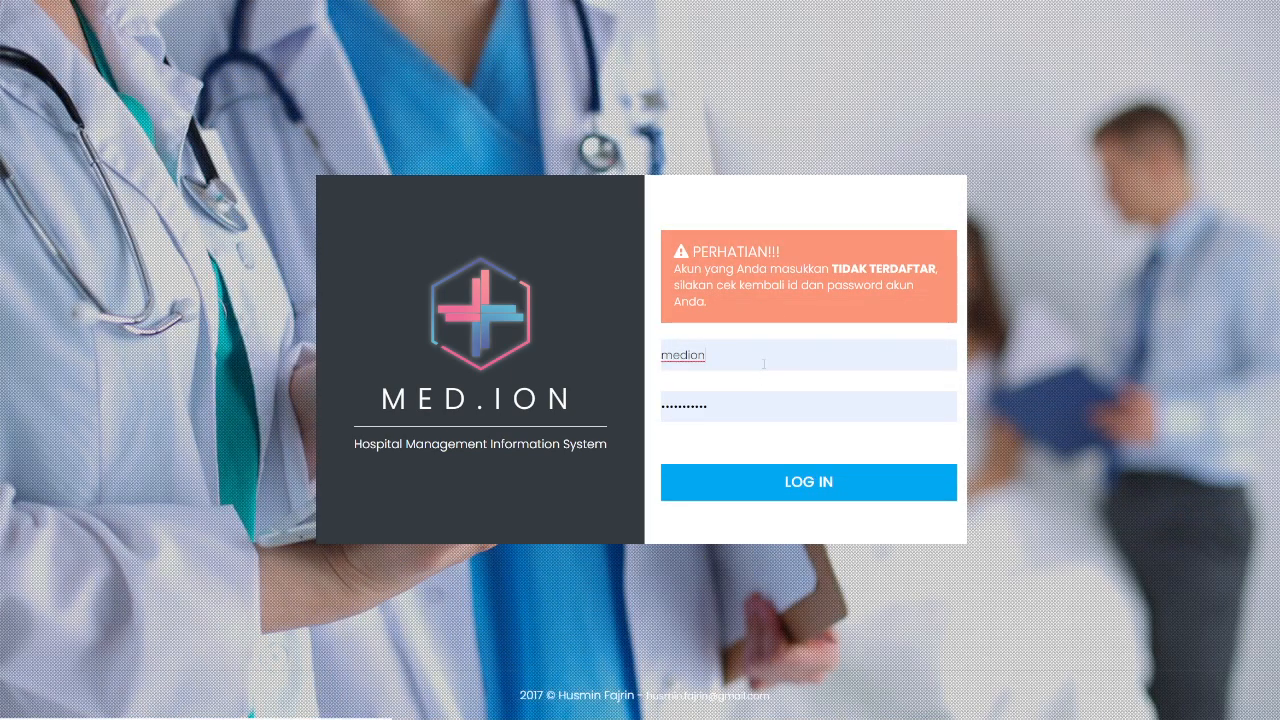
Step: Re-enter the pharmacist username and password, then dismiss the browser's password warning
double_click(764, 358)
type("apoteker")
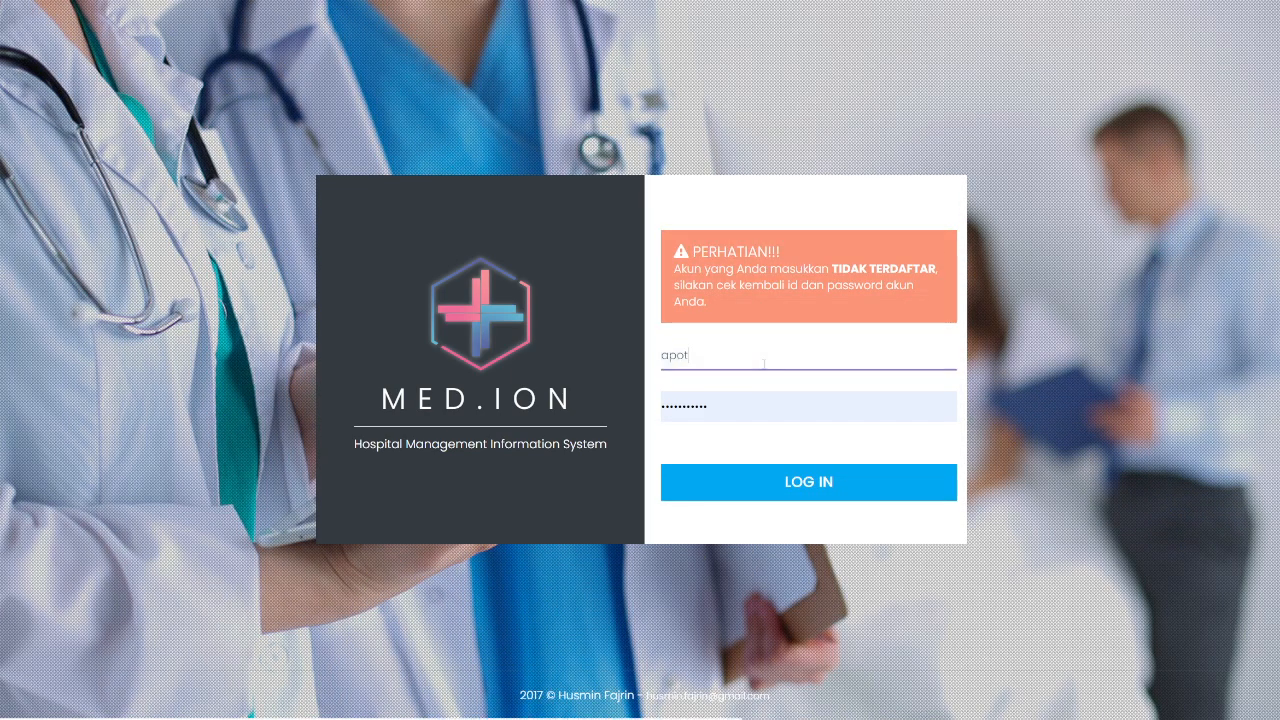
key("Tab")
type("apoteker")
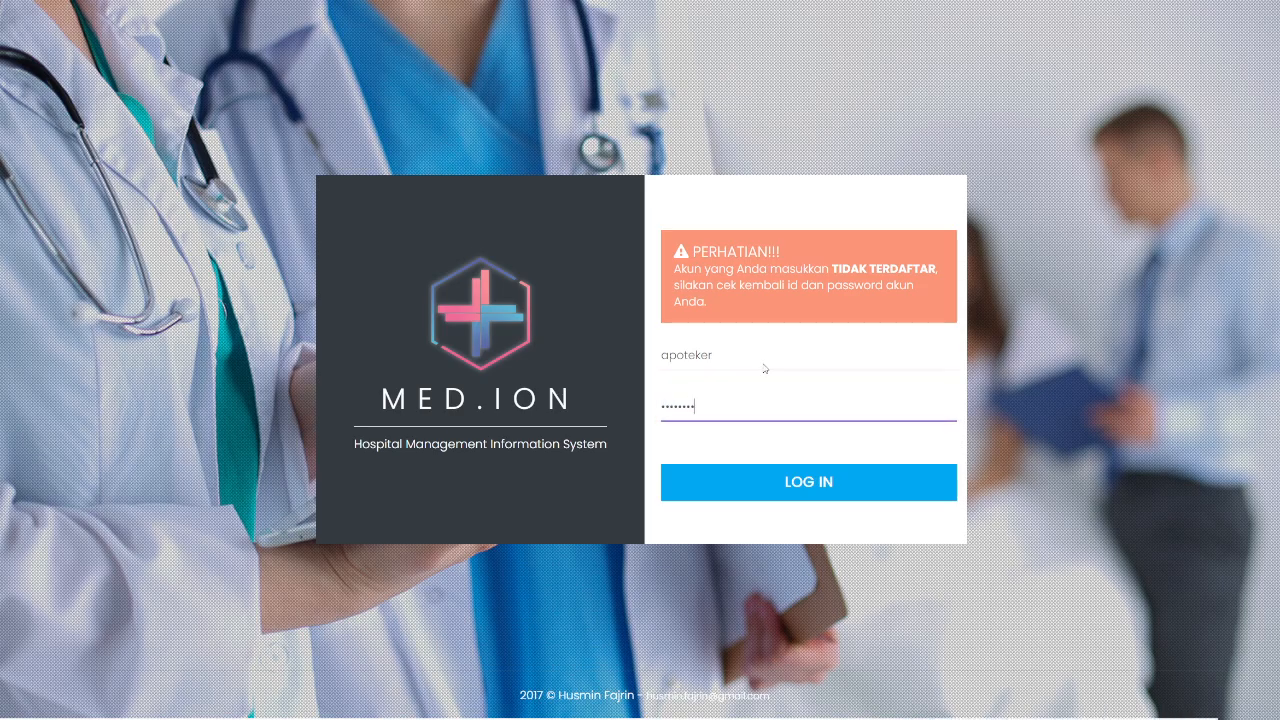
key("Return")
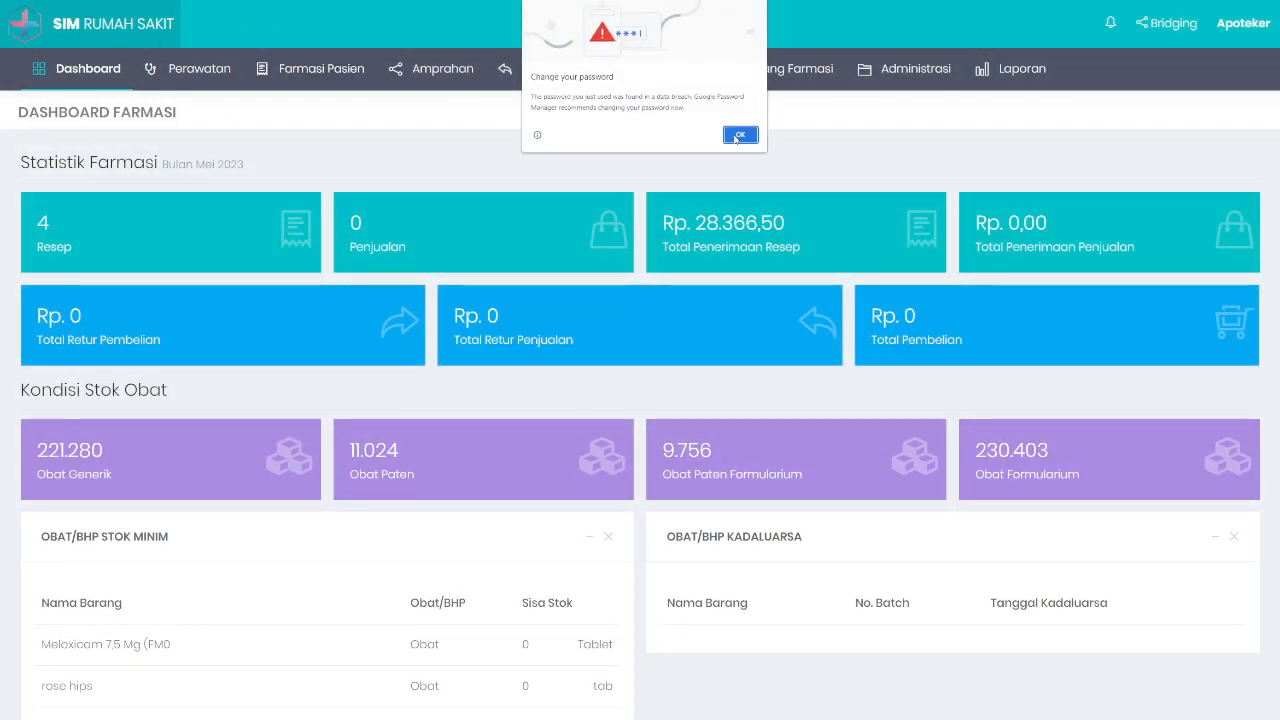
left_click(737, 132)
Step: From Perawatan > Rawat Jalan, open the first patient's prescription for pharmacy processing
mouse_move(336, 90)
mouse_move(199, 70)
left_click(206, 106)
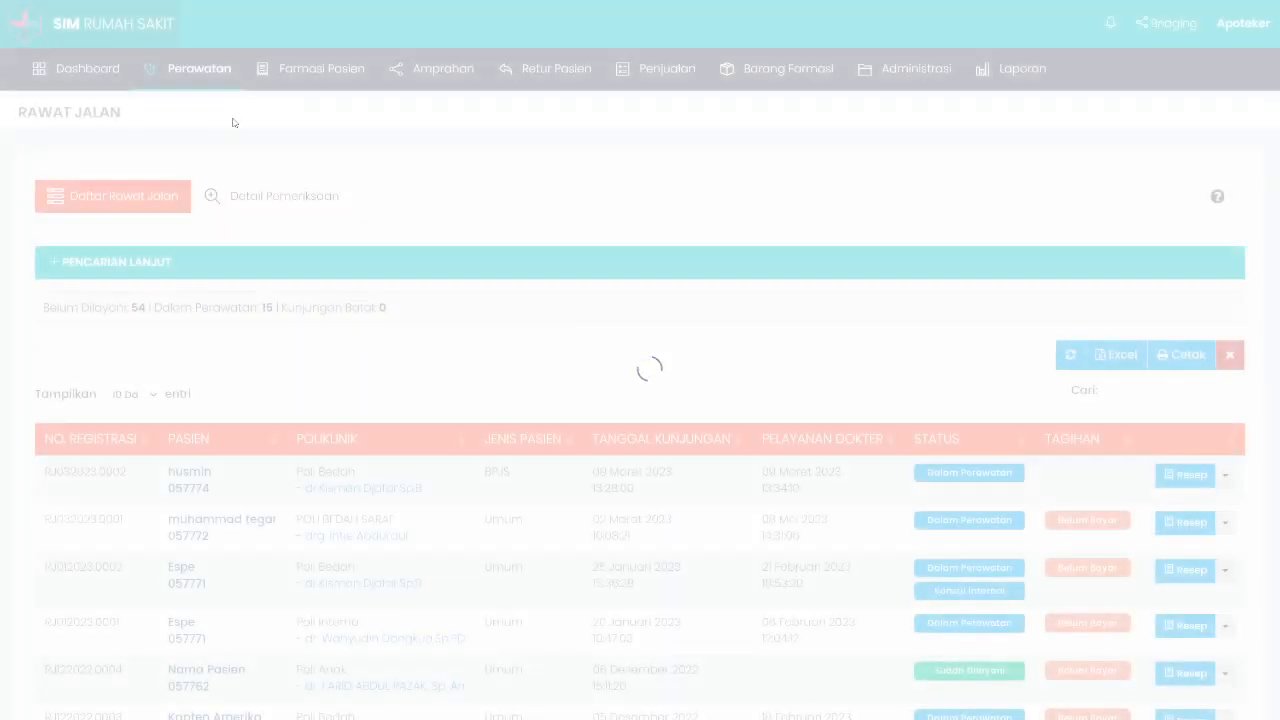
scroll(861, 344, "down", 2)
left_click(1185, 346)
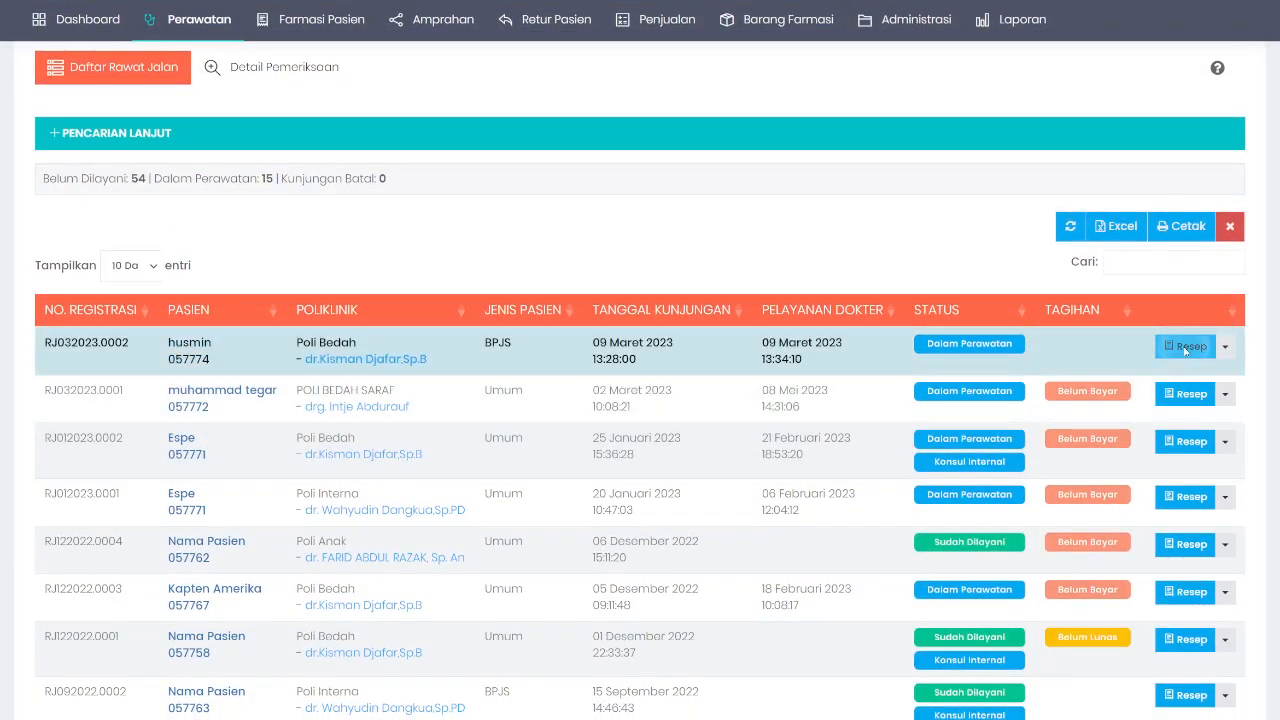
Step: Review the prescription form's drug-interaction area and its Medscape dataset note
scroll(686, 292, "down", 4)
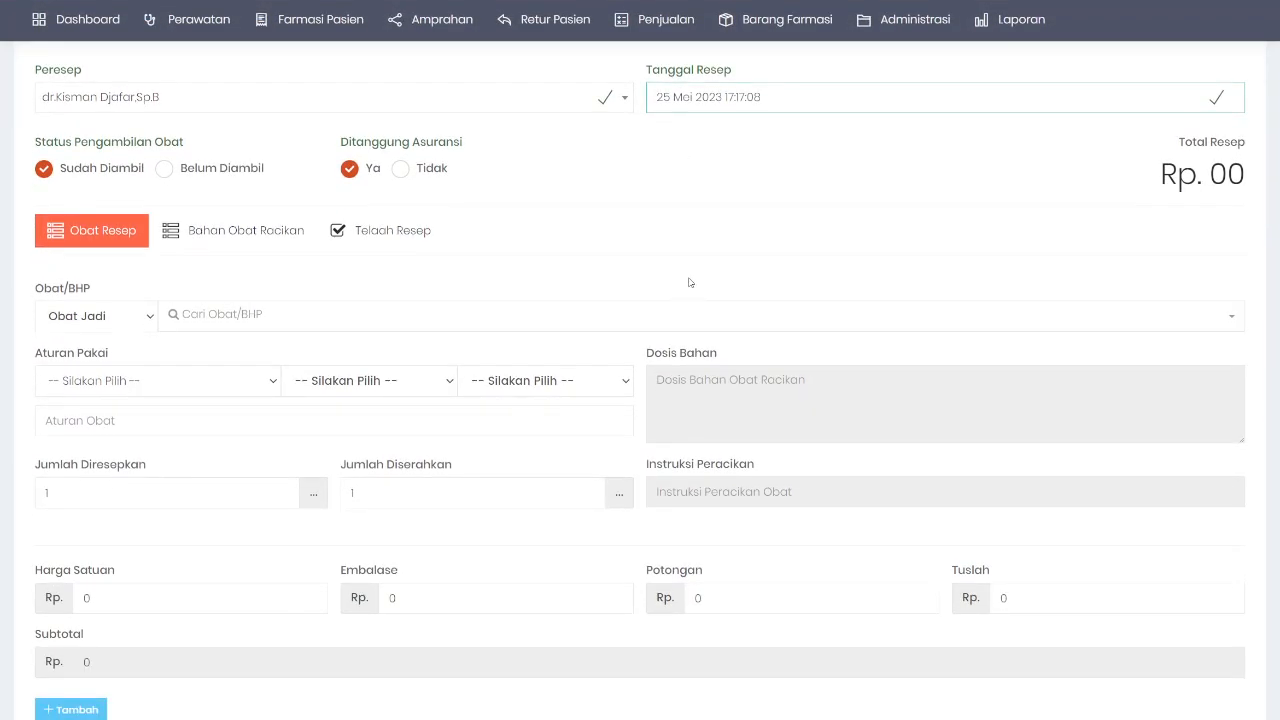
scroll(672, 265, "up", 3)
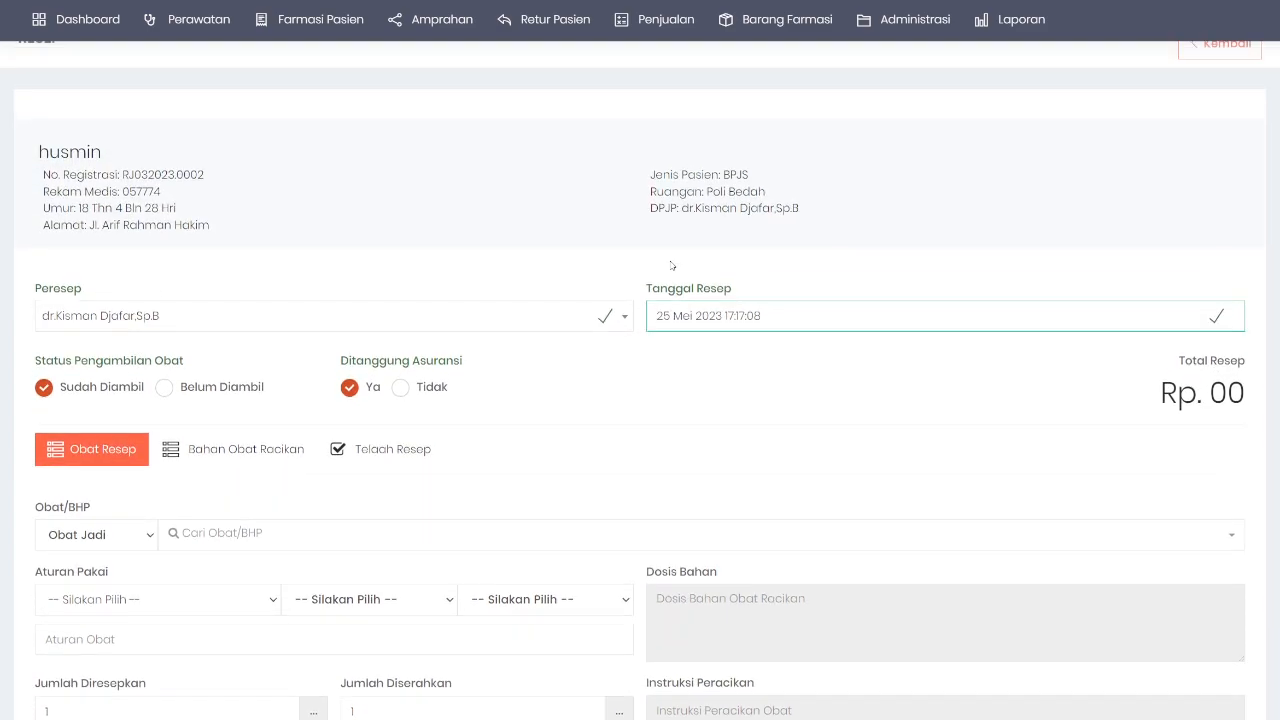
scroll(672, 265, "down", 2)
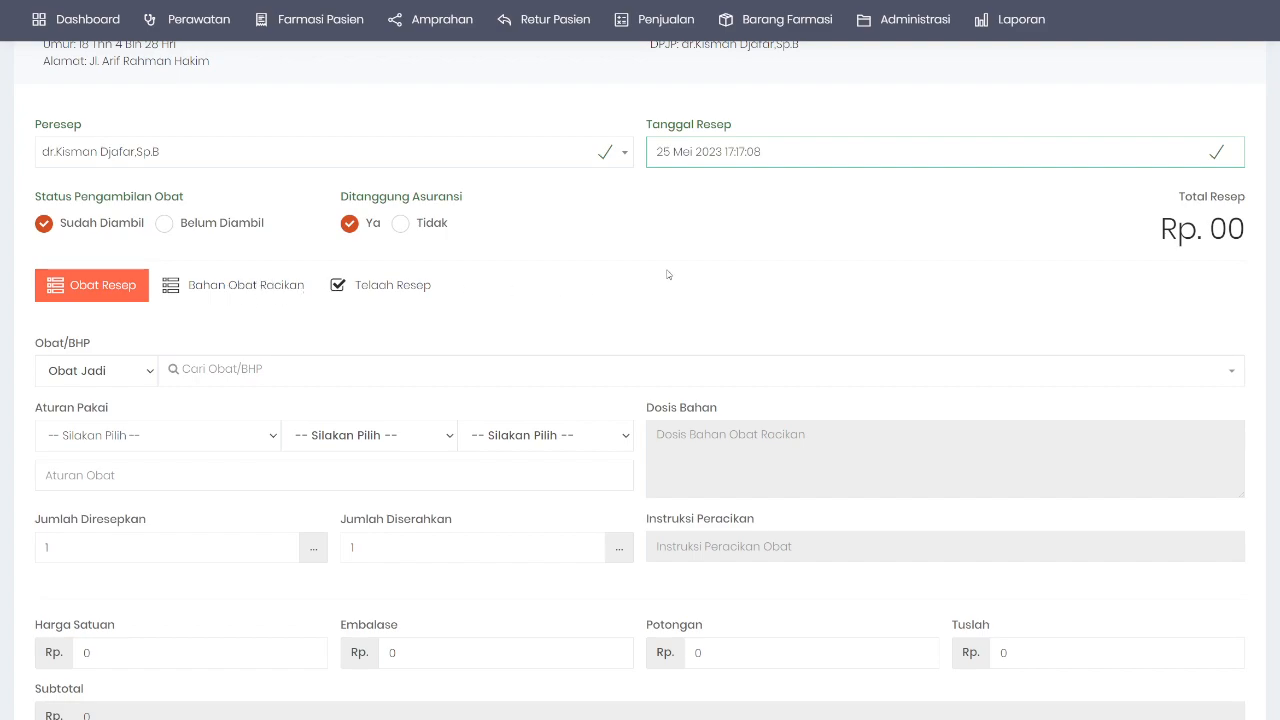
scroll(667, 274, "down", 3)
scroll(304, 364, "down", 1)
scroll(304, 364, "up", 1)
scroll(311, 366, "down", 3)
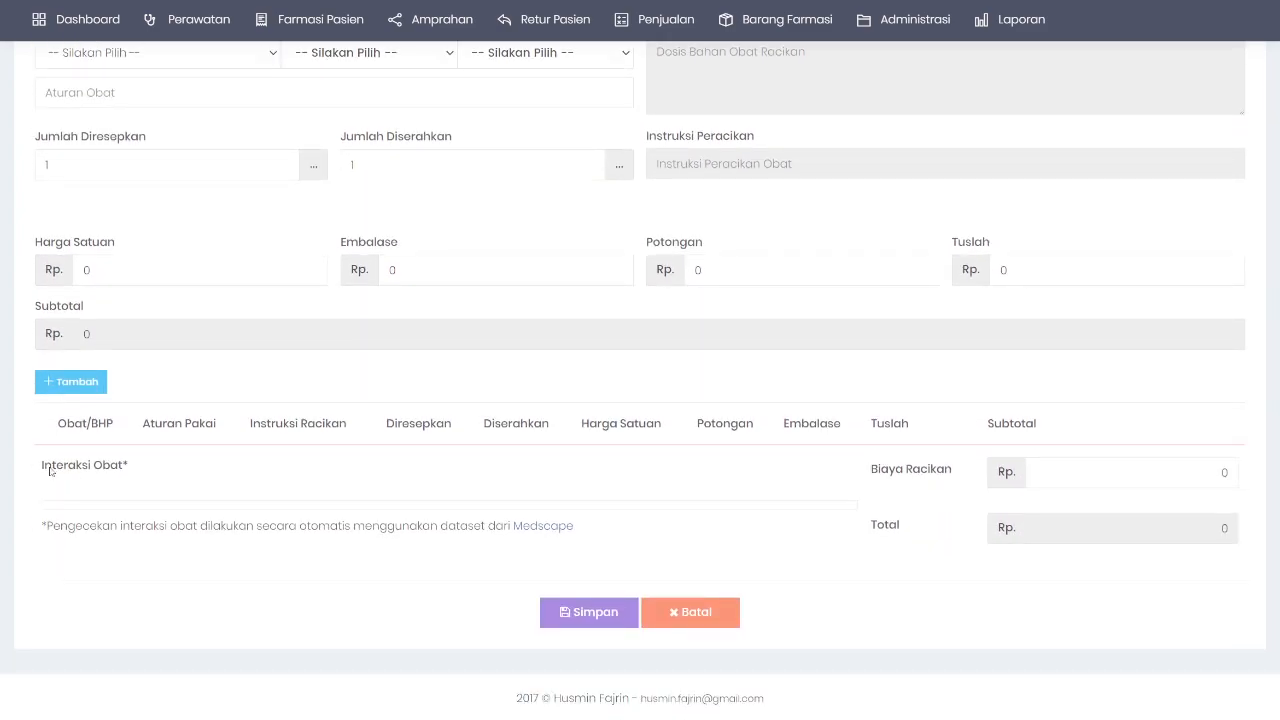
left_click_drag(42, 468, 619, 537)
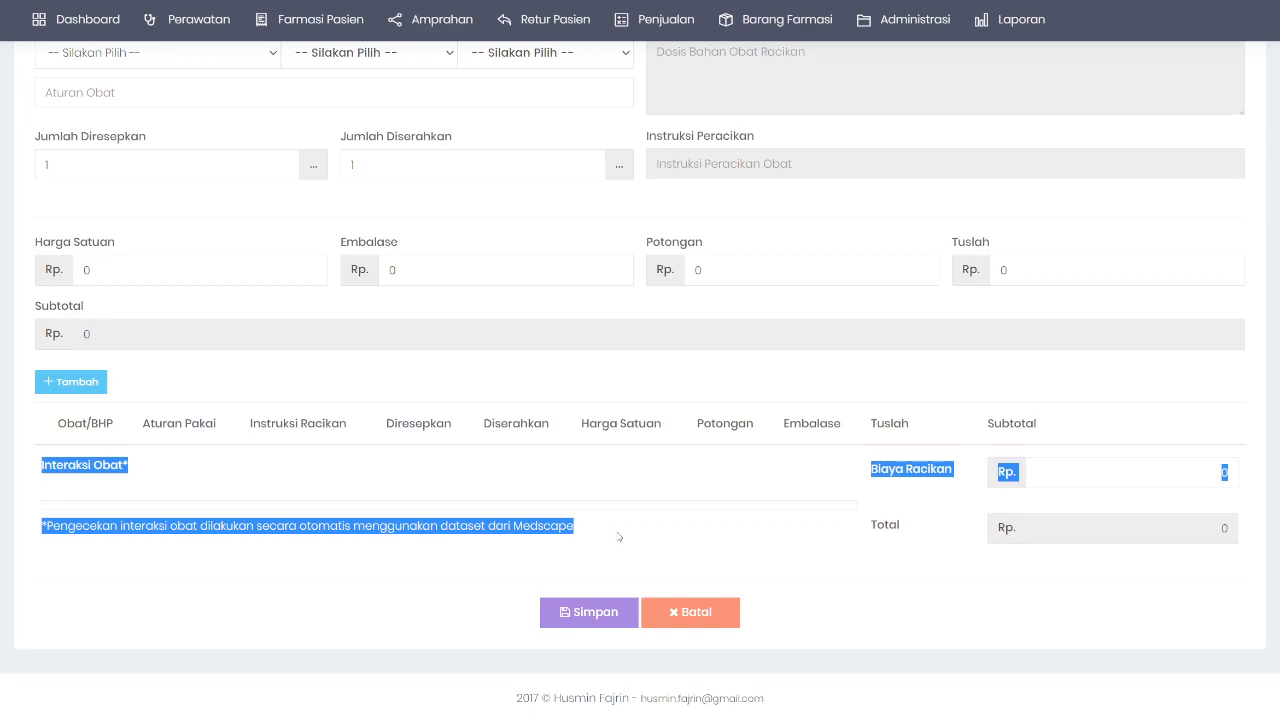
left_click(578, 530)
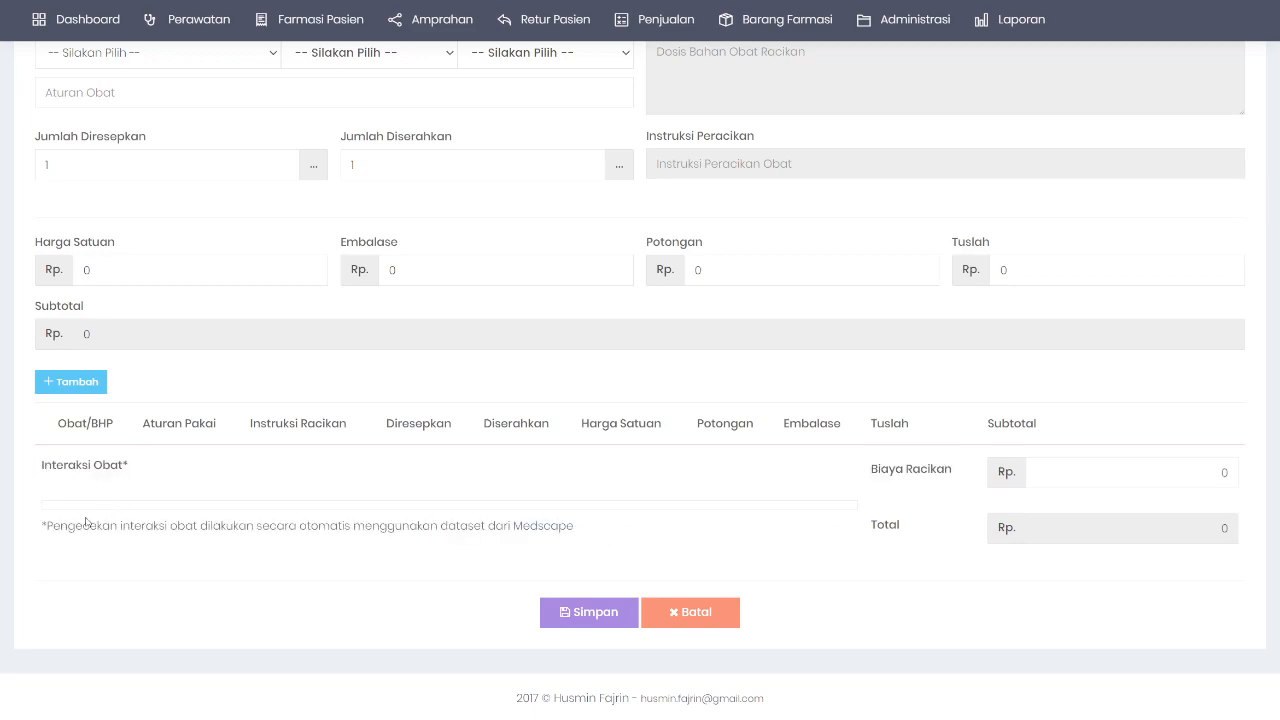
left_click_drag(46, 526, 561, 526)
left_click(569, 488)
scroll(549, 486, "up", 3)
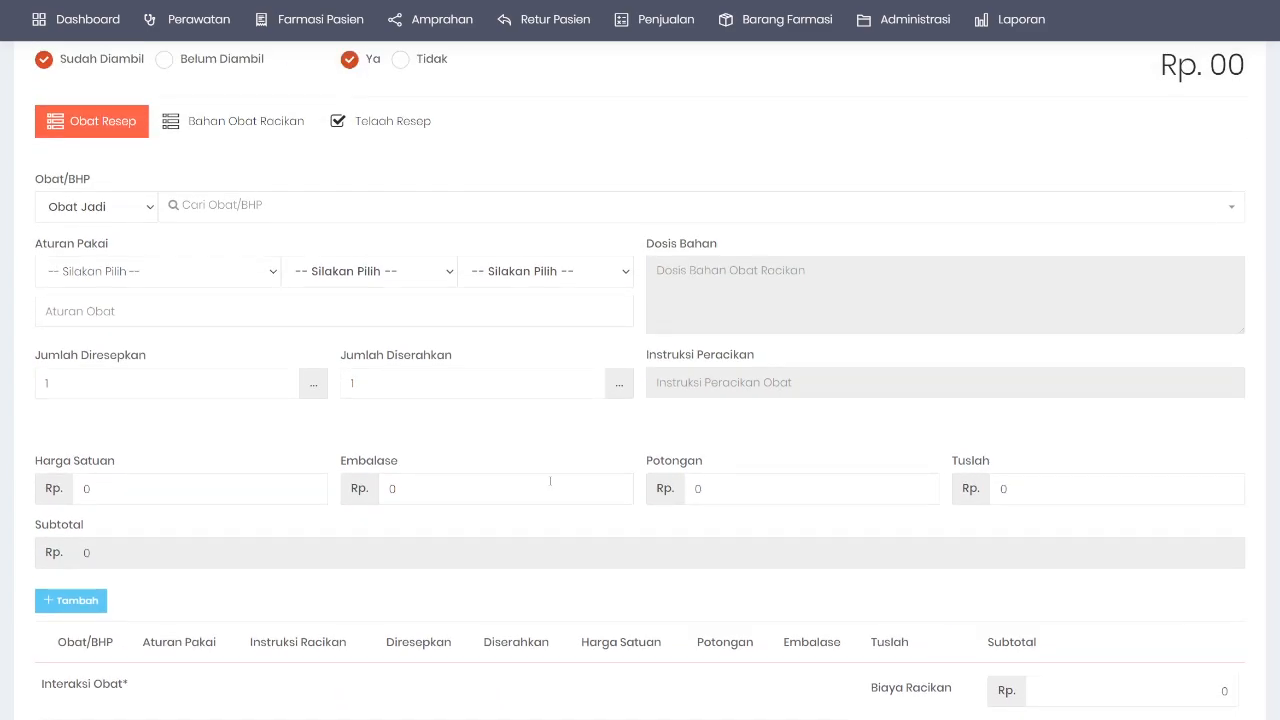
scroll(557, 481, "down", 2)
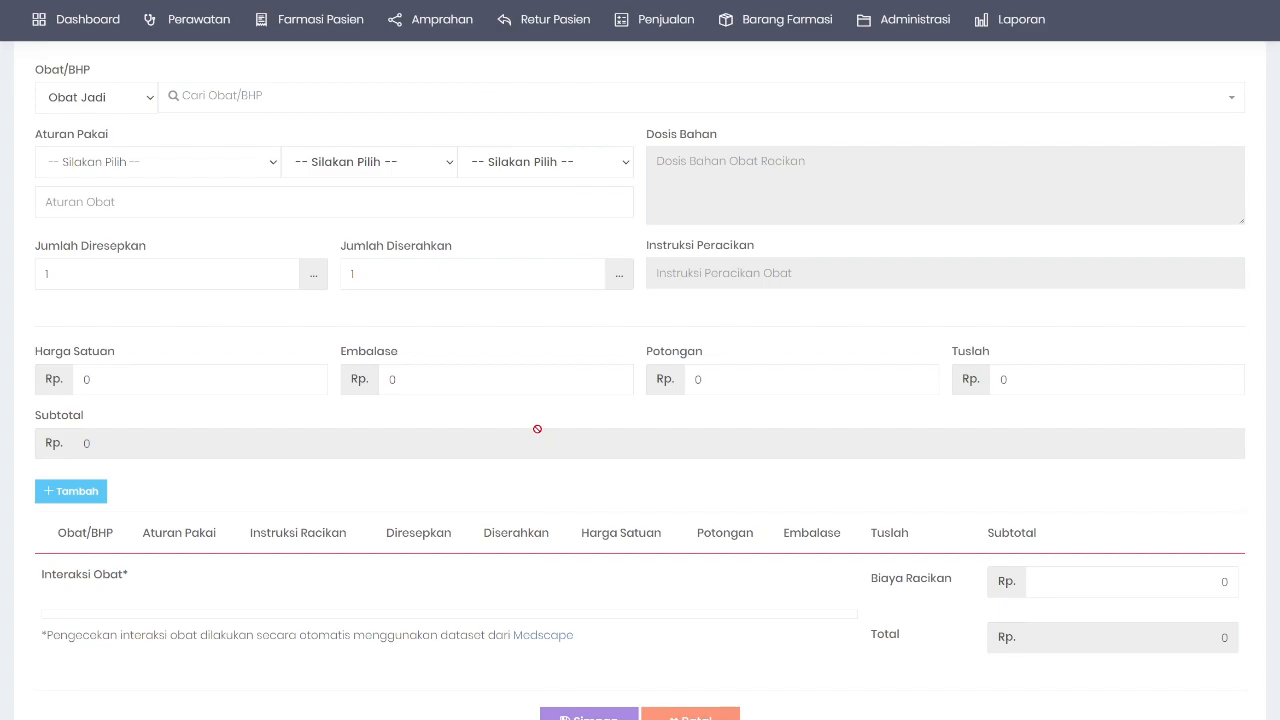
scroll(408, 415, "down", 1)
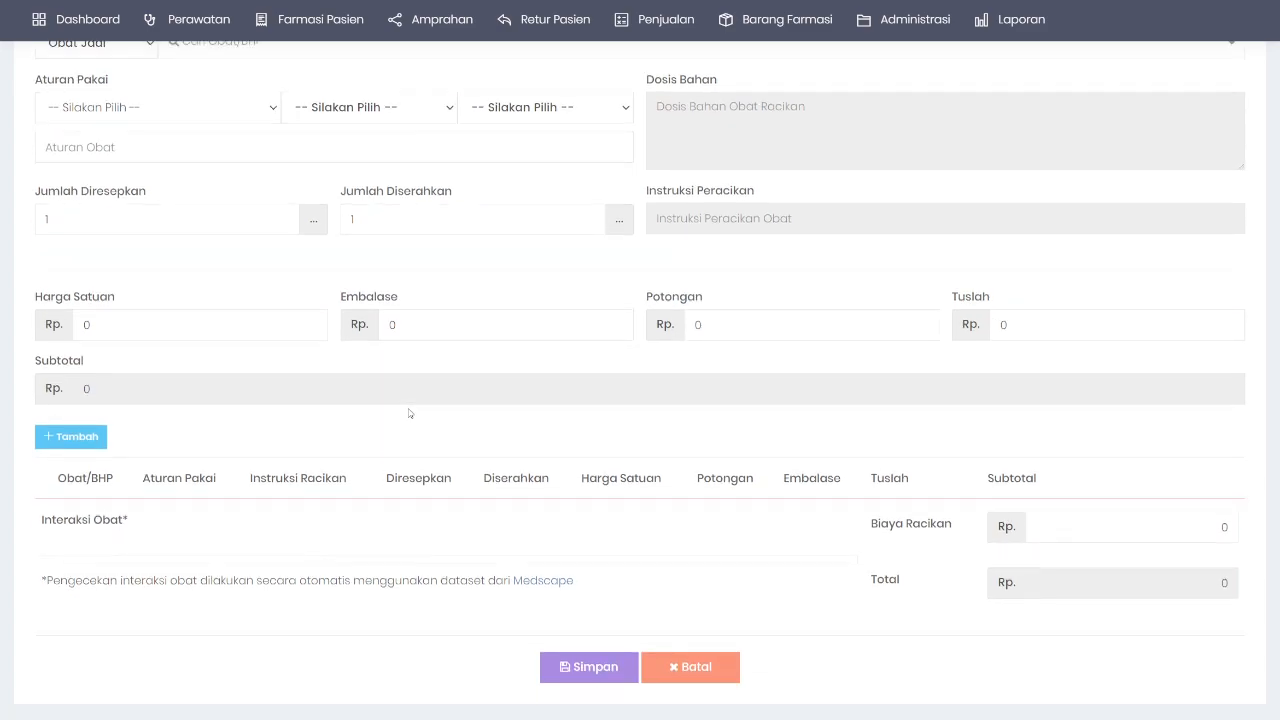
scroll(380, 375, "up", 3)
Step: Search 'all' in Cari Obat/BHP and add Allopurinol 100 Mg (Berno) to the prescription
left_click(234, 208)
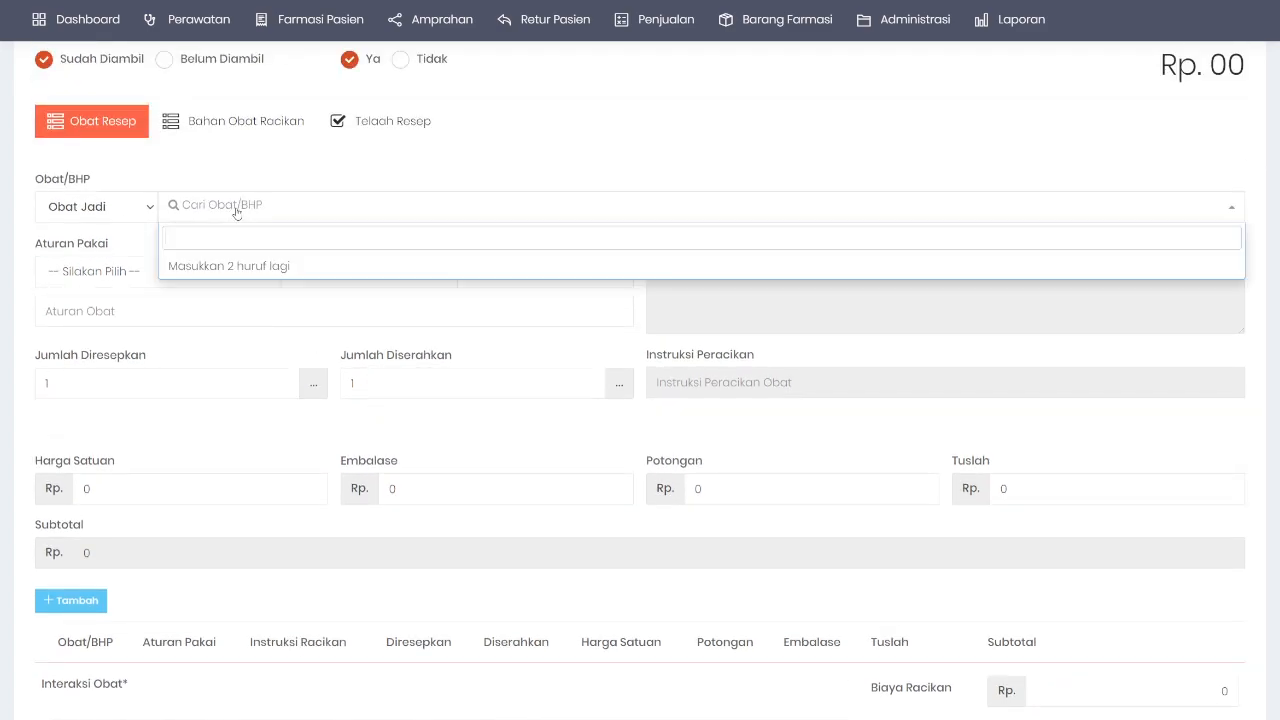
type("all")
left_click(297, 290)
scroll(103, 431, "down", 3)
left_click(73, 434)
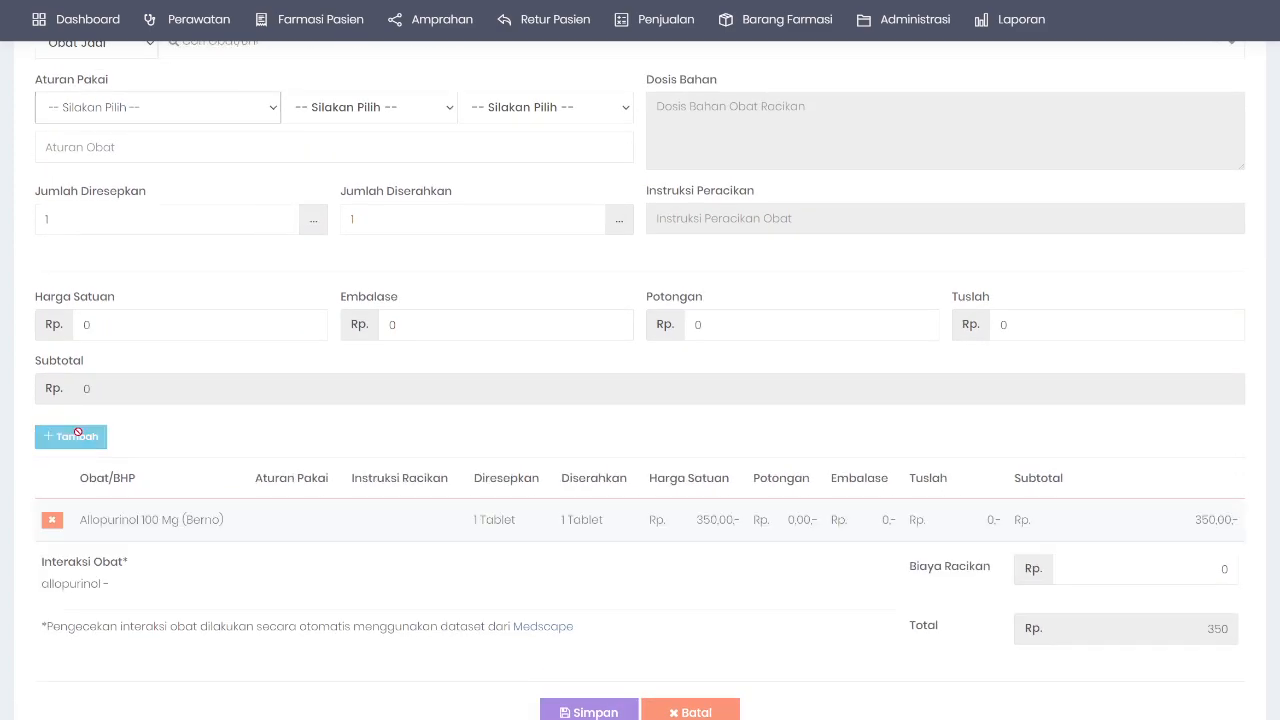
scroll(73, 432, "down", 2)
left_click_drag(40, 480, 155, 484)
Step: Search 'amox' and add Amoxicillin 500mg to the prescription medicines
scroll(202, 226, "up", 5)
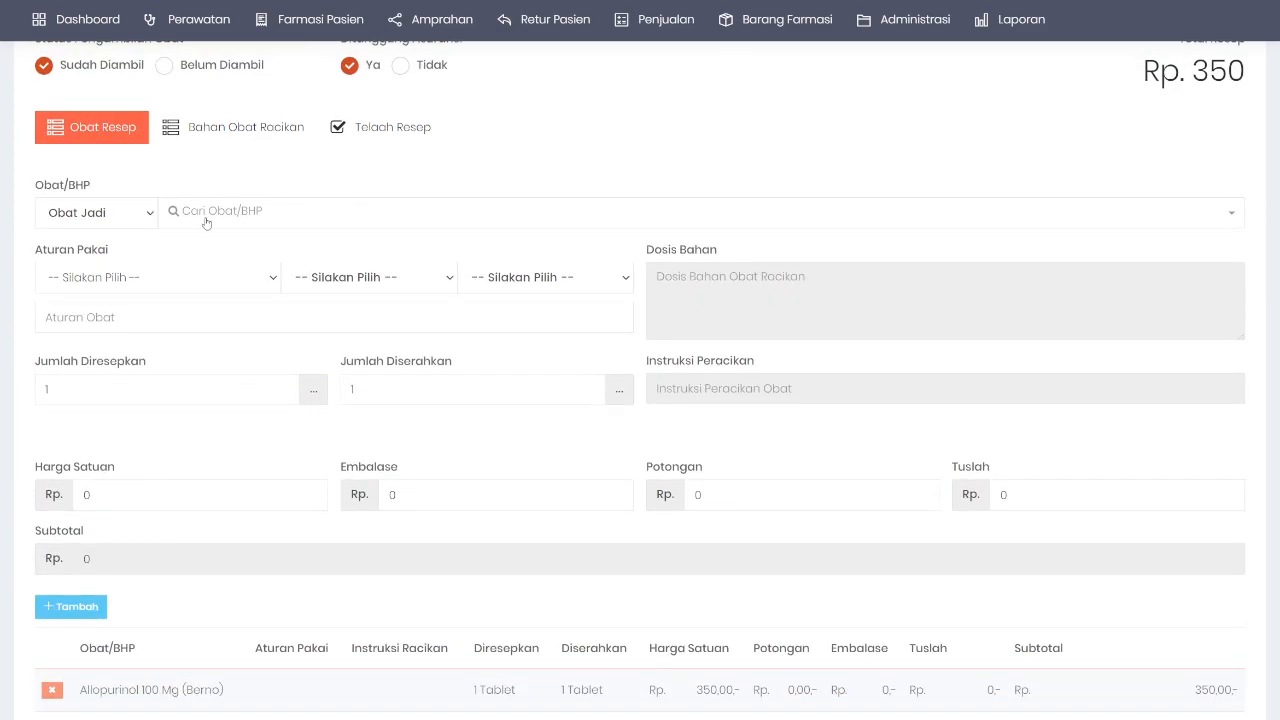
left_click(202, 226)
type("amox")
left_click(227, 277)
scroll(165, 375, "down", 3)
left_click(72, 380)
Step: Review the Monitor Closely allopurinol + amoxicillin interaction warning below the list
scroll(158, 390, "down", 2)
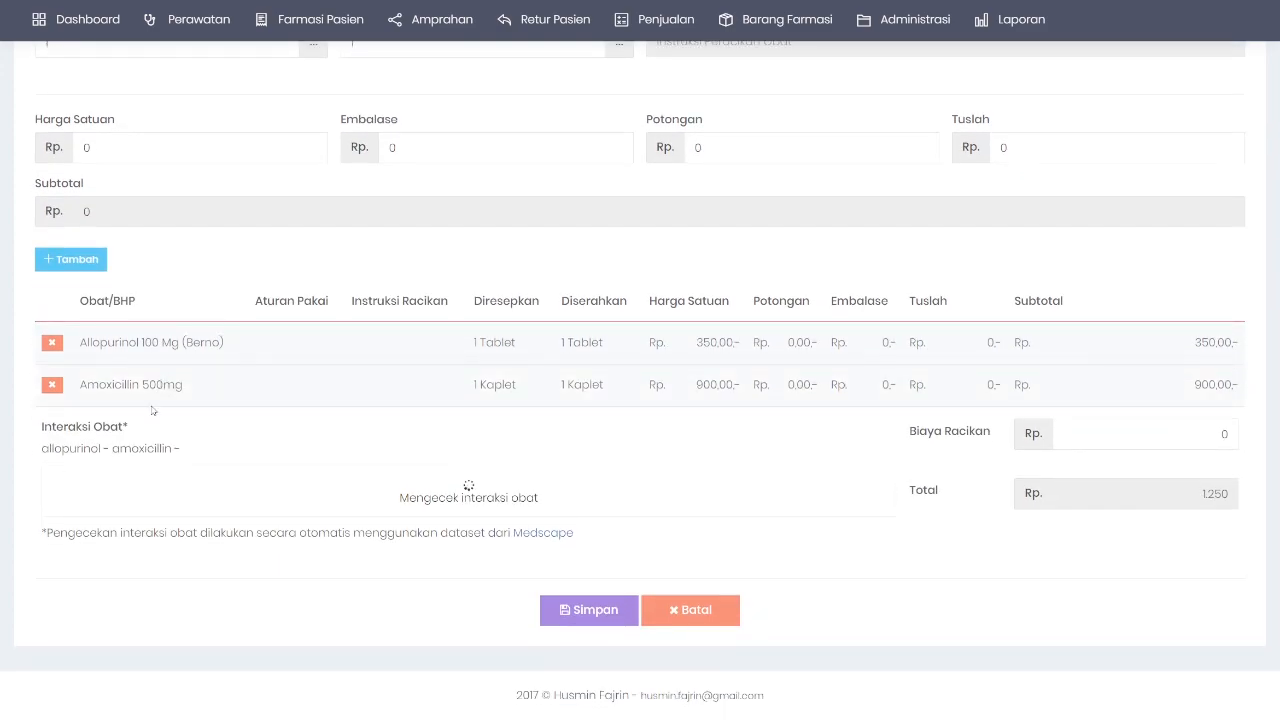
scroll(640, 380, "down", 2)
left_click_drag(64, 368, 556, 477)
left_click(450, 430)
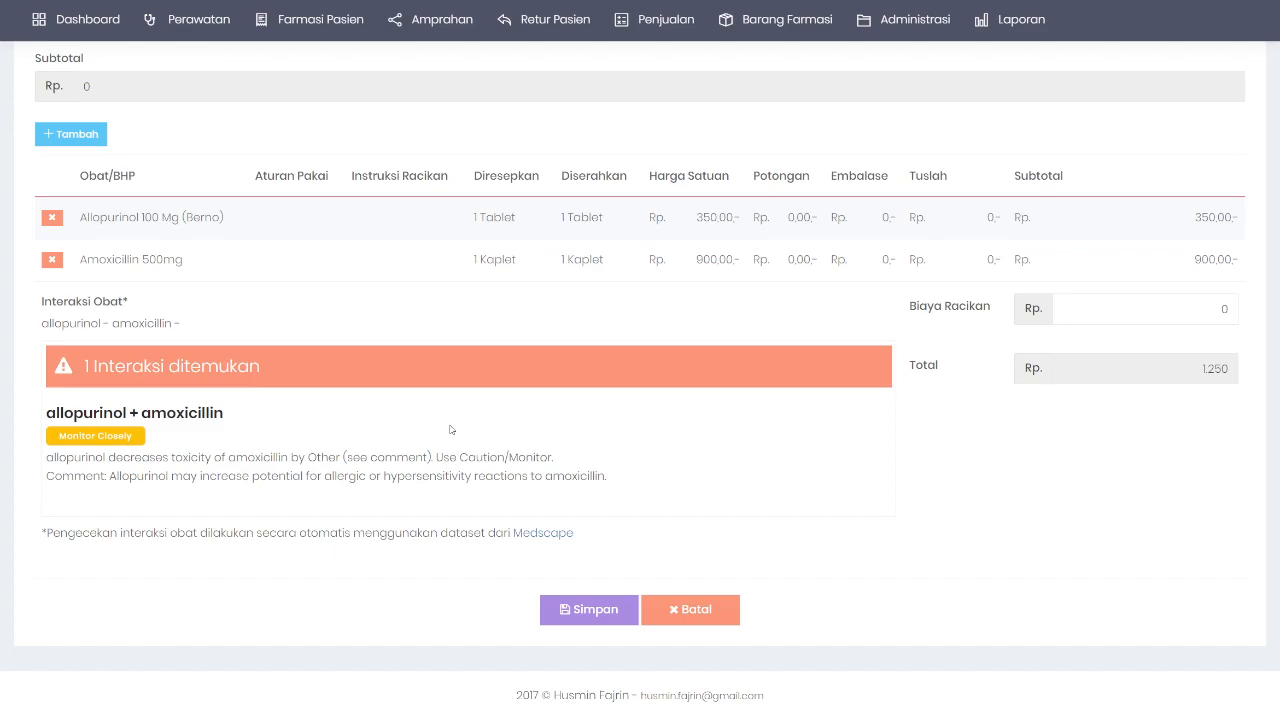
scroll(450, 430, "up", 5)
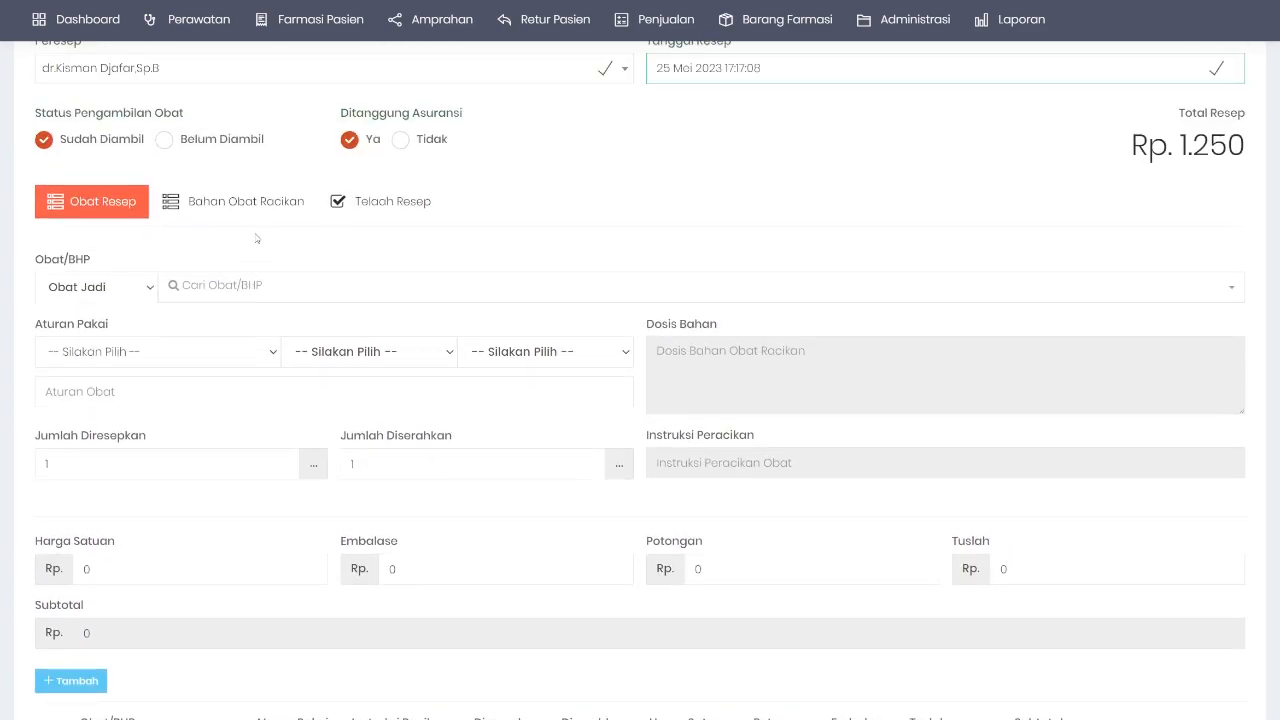
Step: In Bahan Obat Racikan, search 'ampi' and add Ampicillin 1000 Mg Injeksi (Phapros)
left_click(257, 203)
left_click(290, 484)
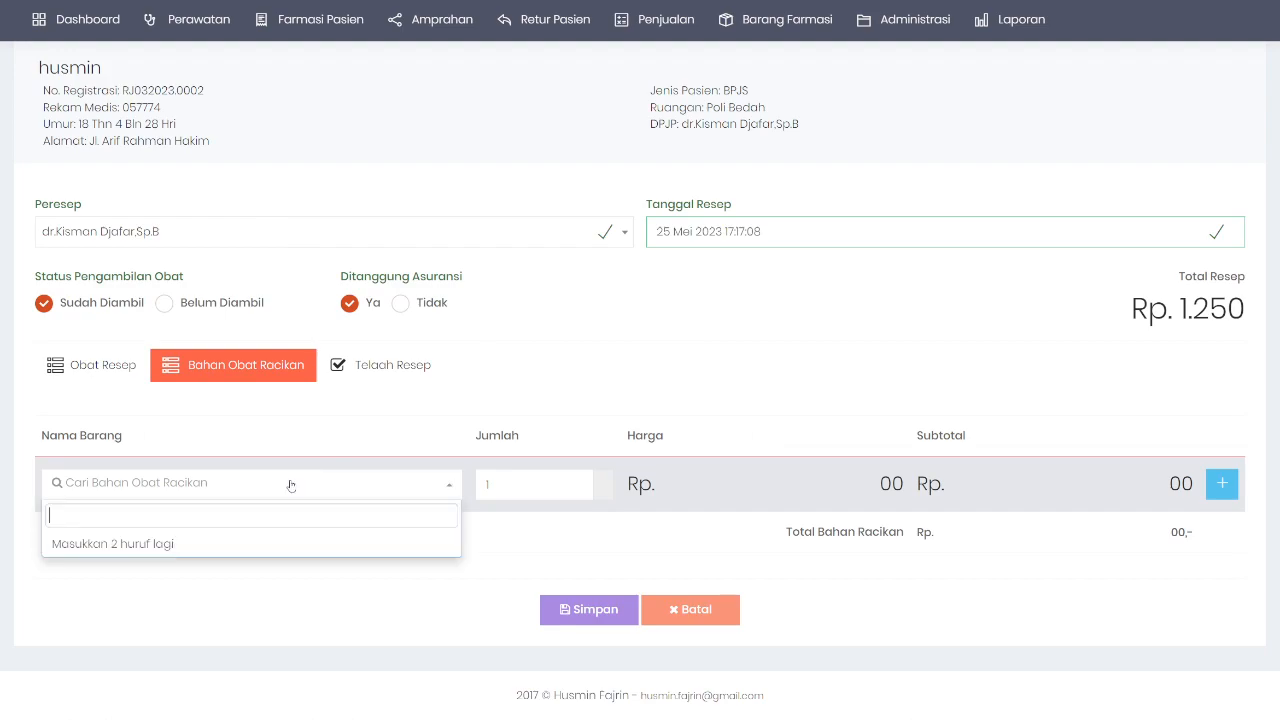
type("ampi")
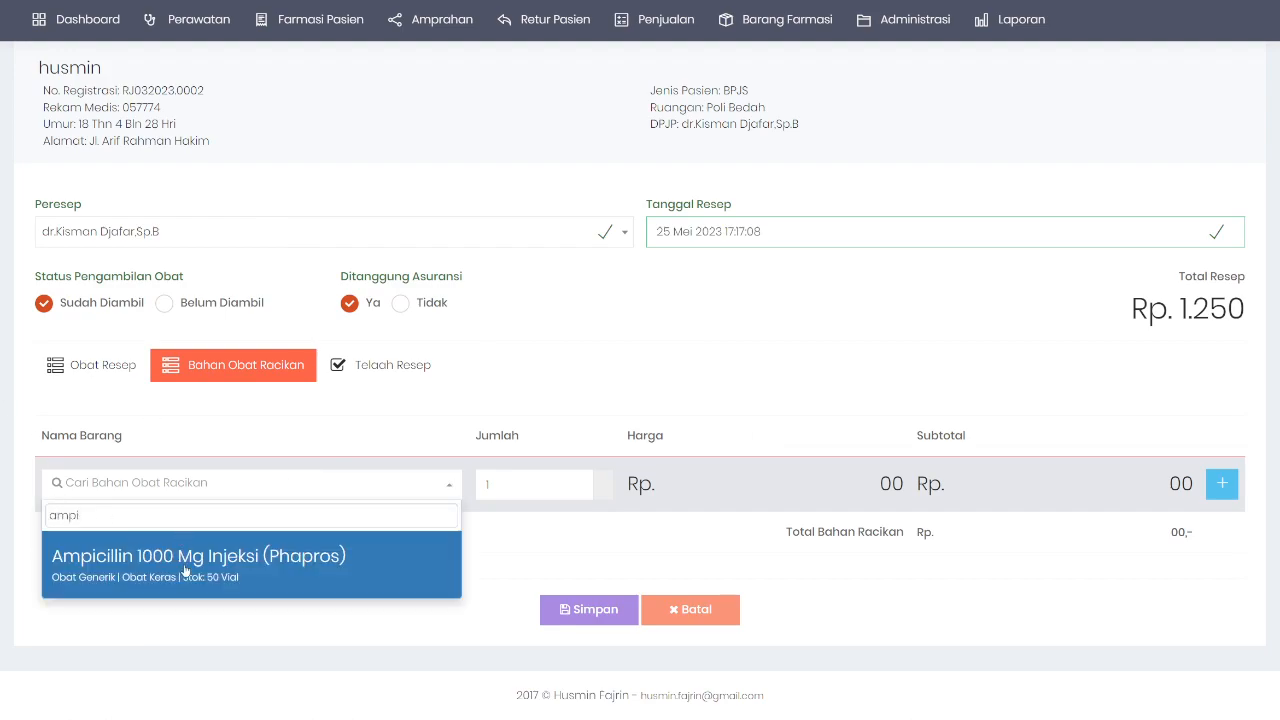
left_click(184, 560)
left_click(1221, 483)
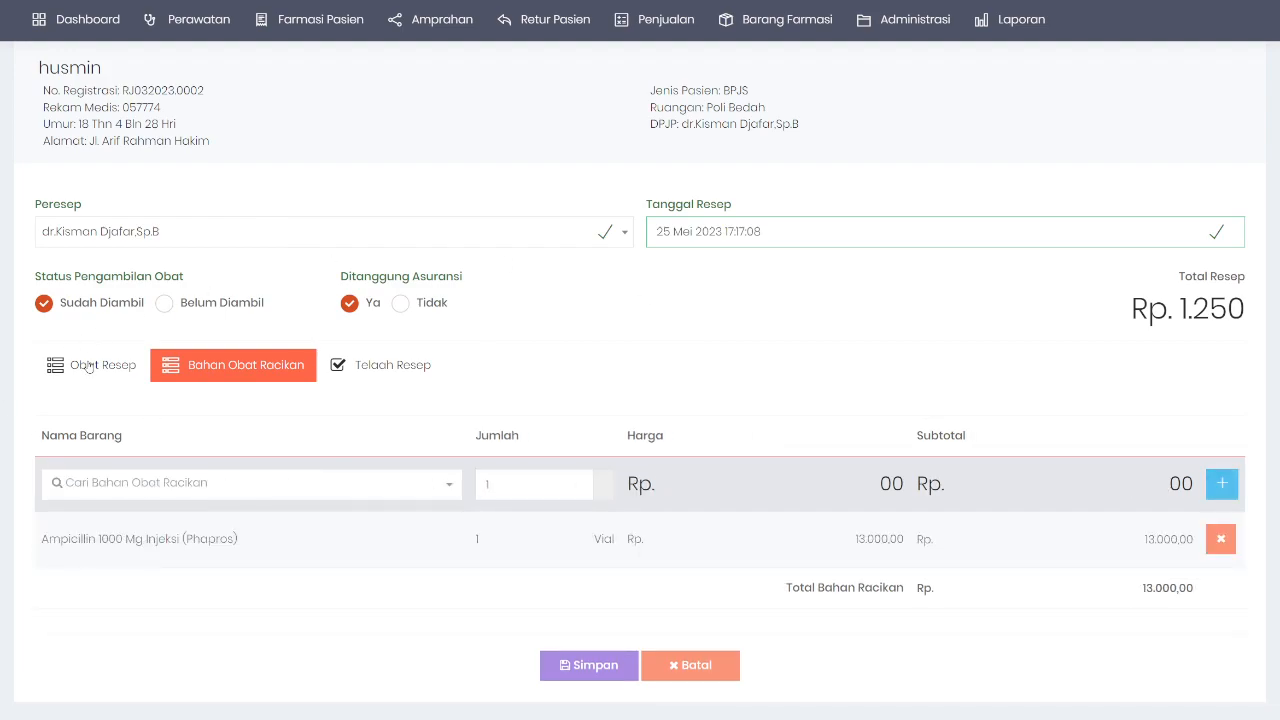
Step: Check Obat Resep's interaction panel for the allopurinol + amoxicillin and ampicillin + allopurinol warnings
left_click(86, 366)
scroll(374, 398, "down", 8)
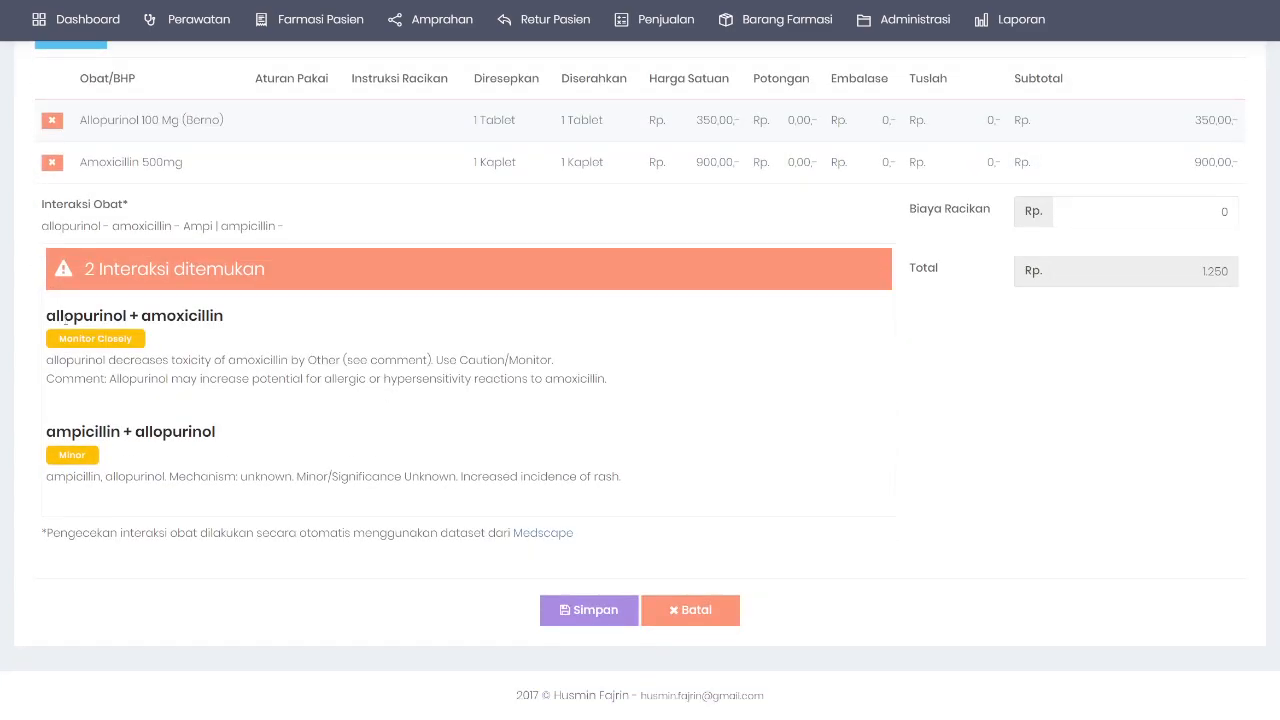
left_click_drag(61, 315, 188, 315)
left_click_drag(71, 431, 175, 428)
scroll(231, 451, "up", 10)
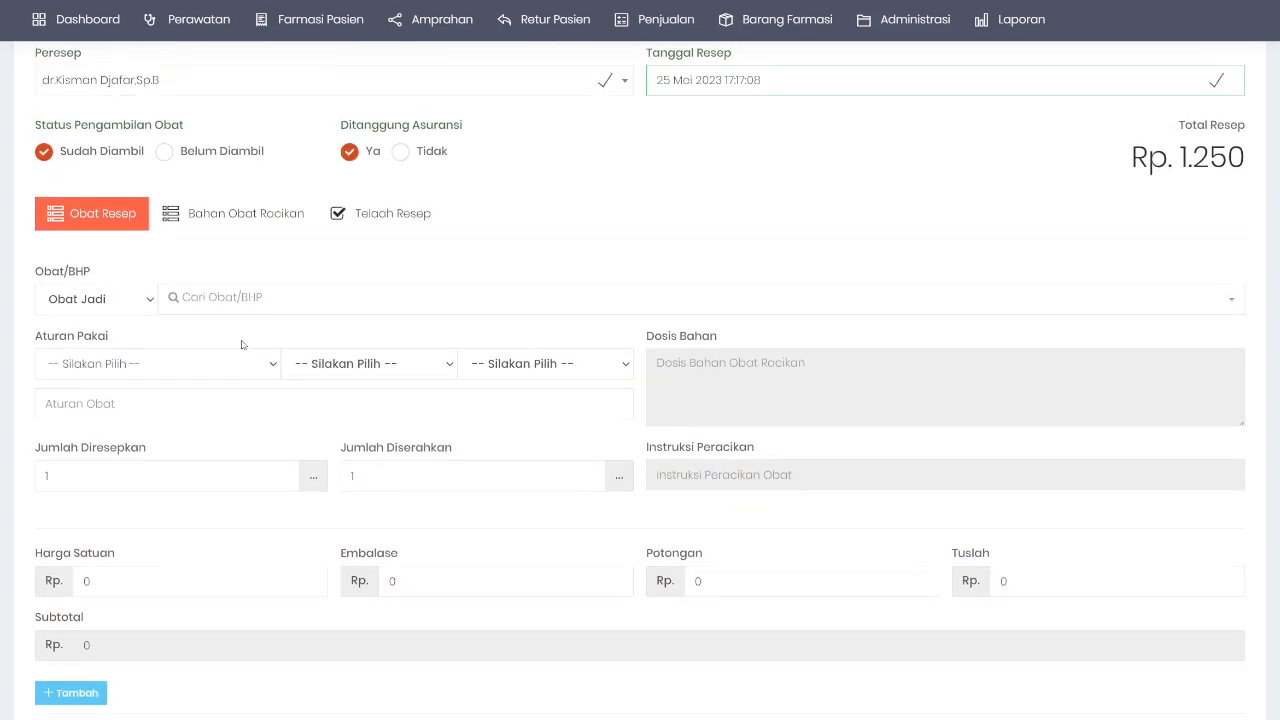
Step: Revisit the compound ingredients list to confirm the ampicillin entry
left_click(282, 222)
left_click_drag(60, 483, 241, 485)
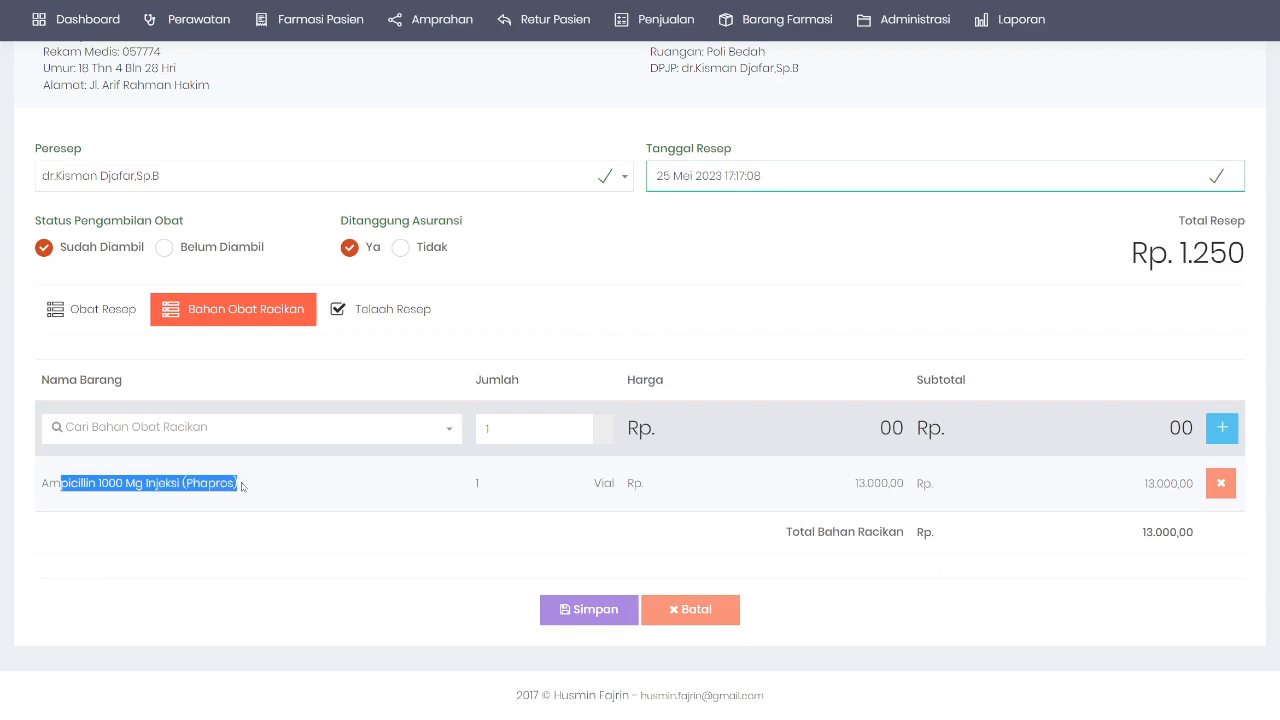
left_click(149, 483)
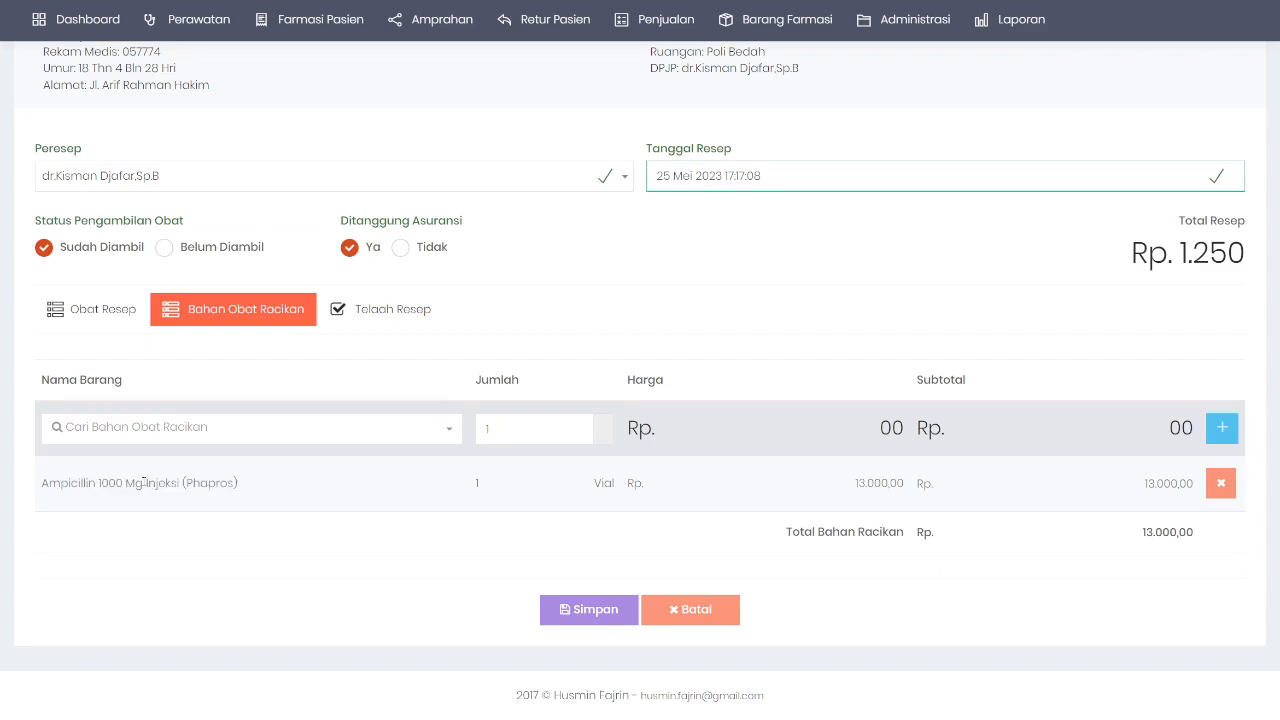
left_click(92, 312)
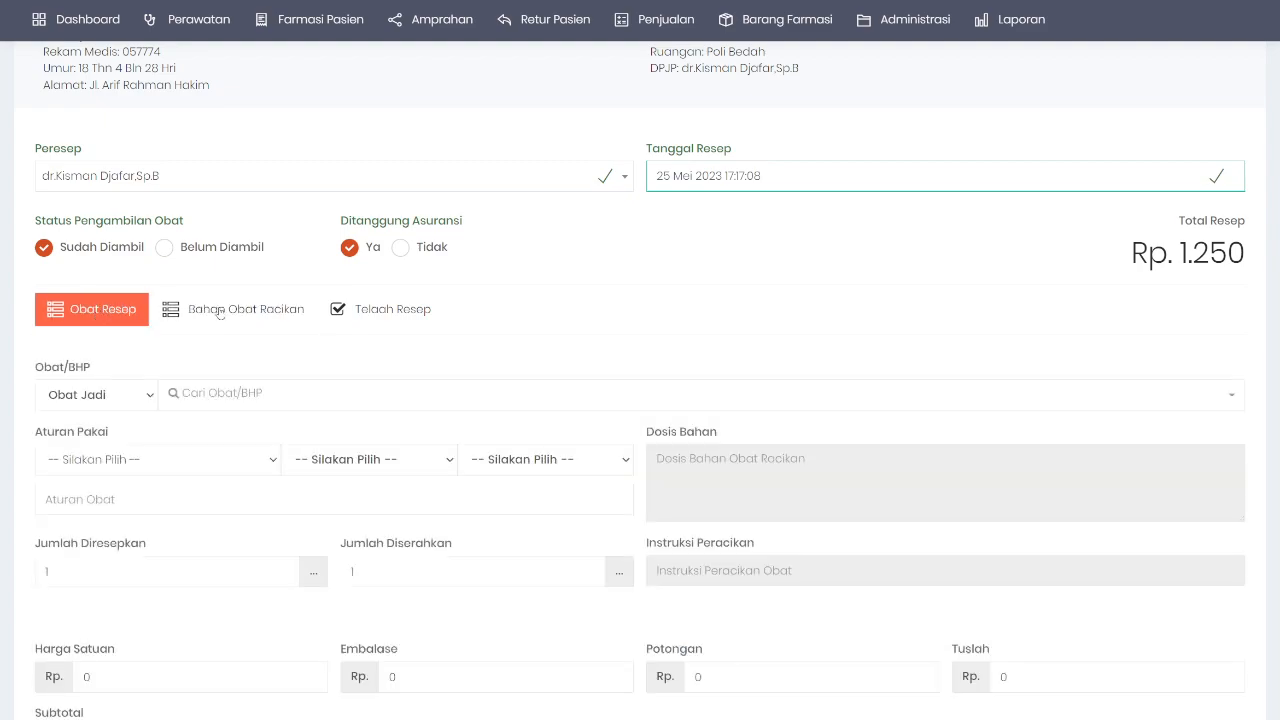
left_click(220, 312)
Step: Search 'ambro' and add Ambroxol as a compound ingredient
left_click(110, 365)
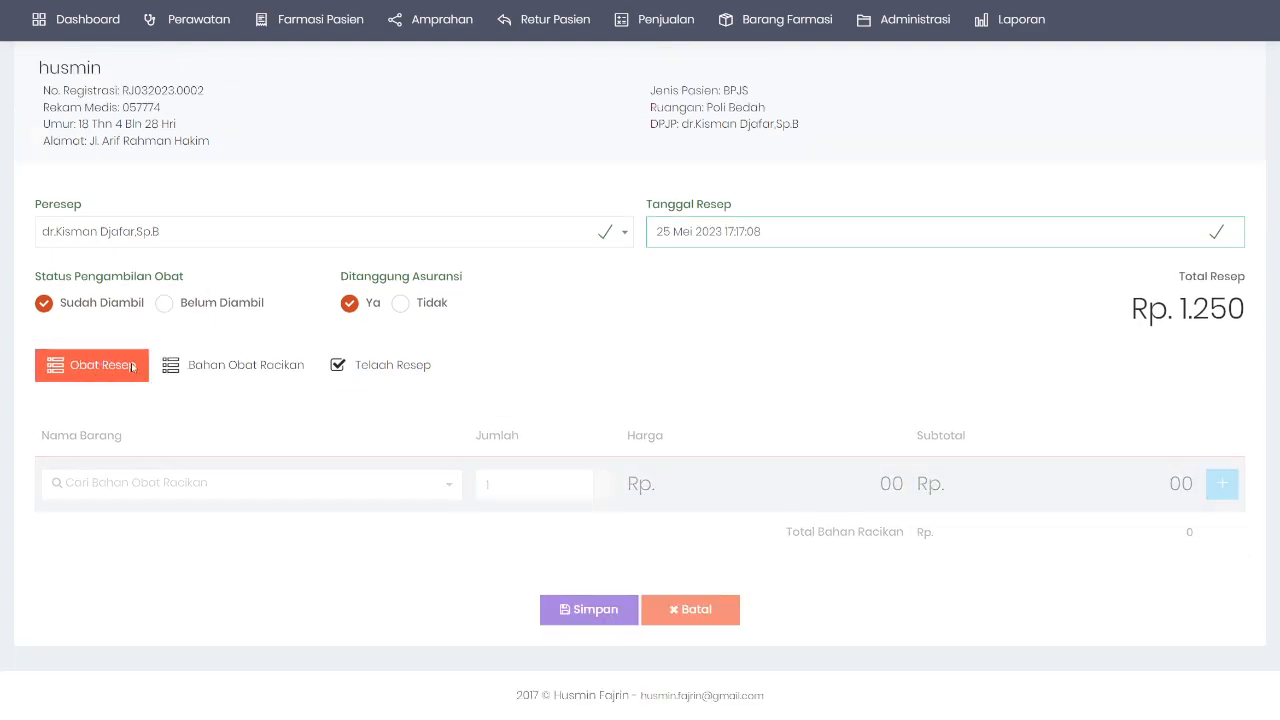
scroll(115, 390, "down", 8)
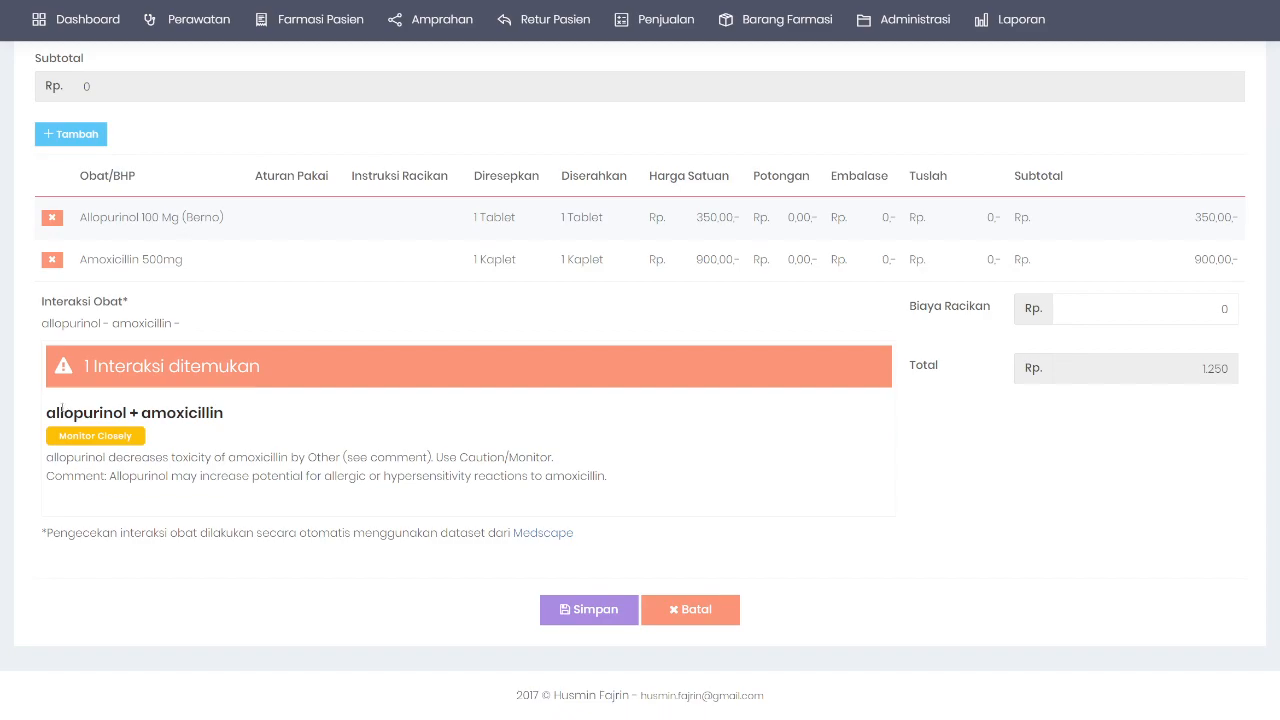
scroll(178, 259, "up", 10)
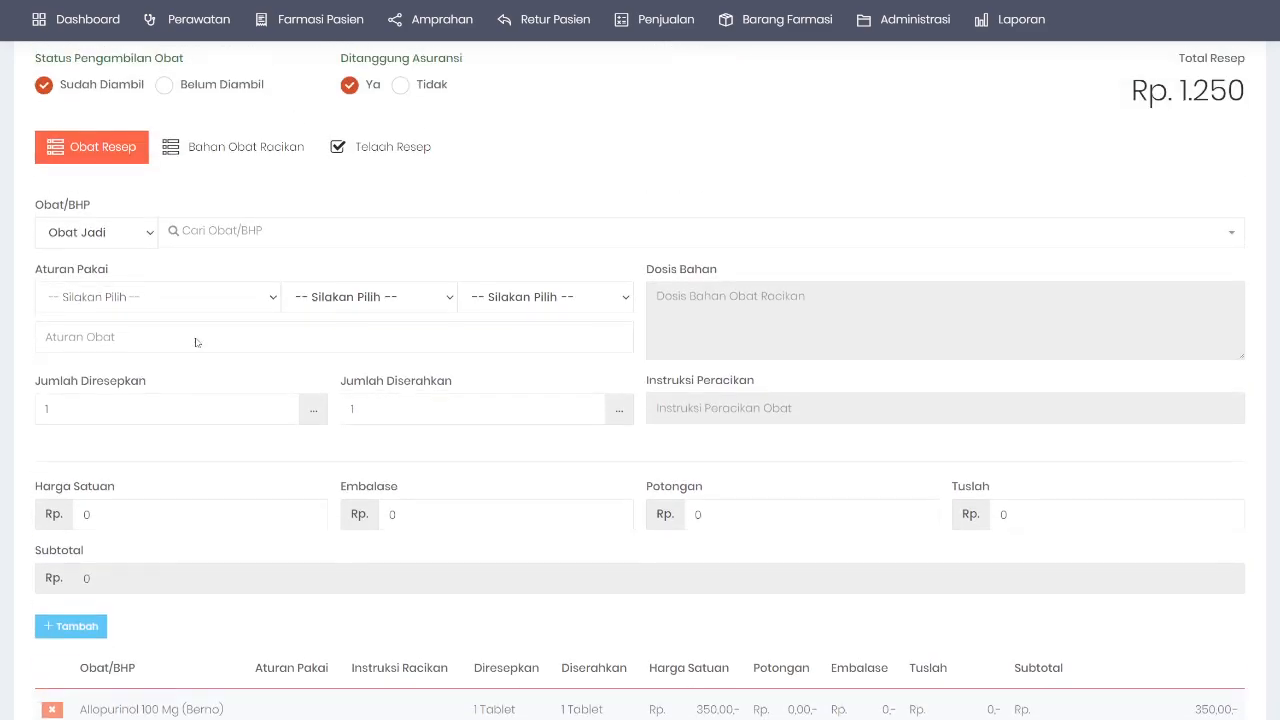
left_click(210, 245)
left_click(214, 484)
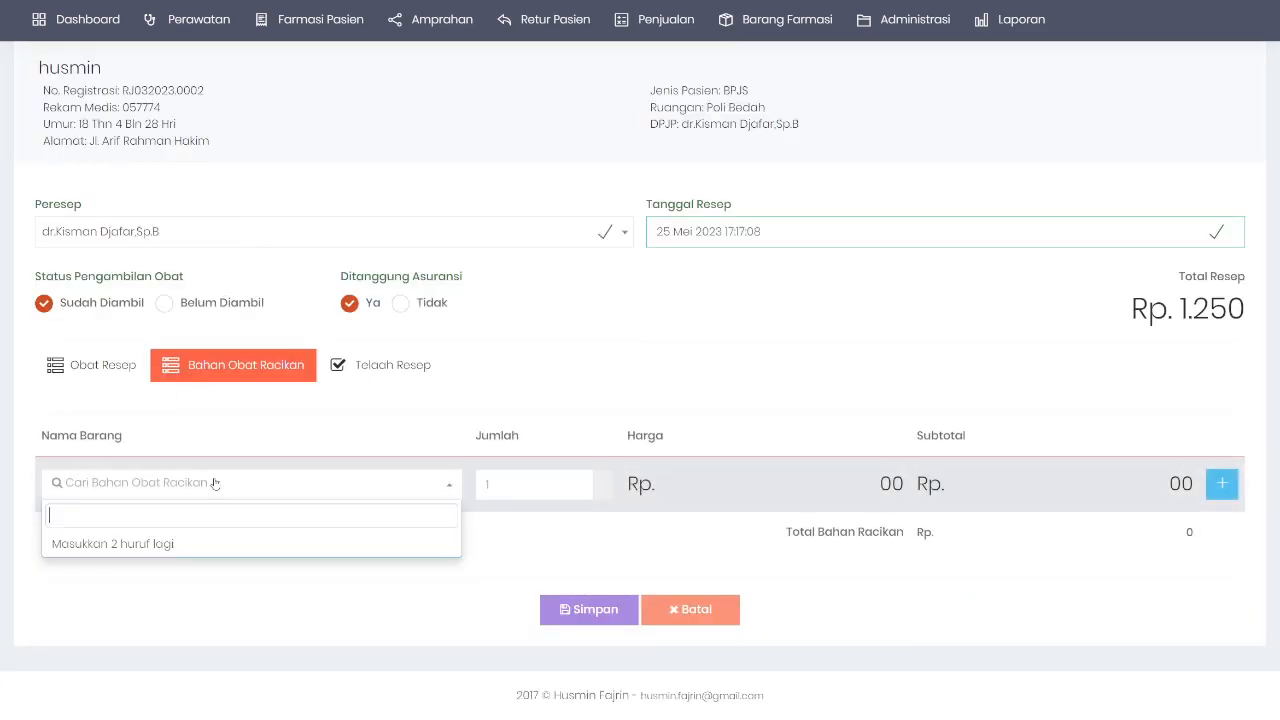
type("ambro")
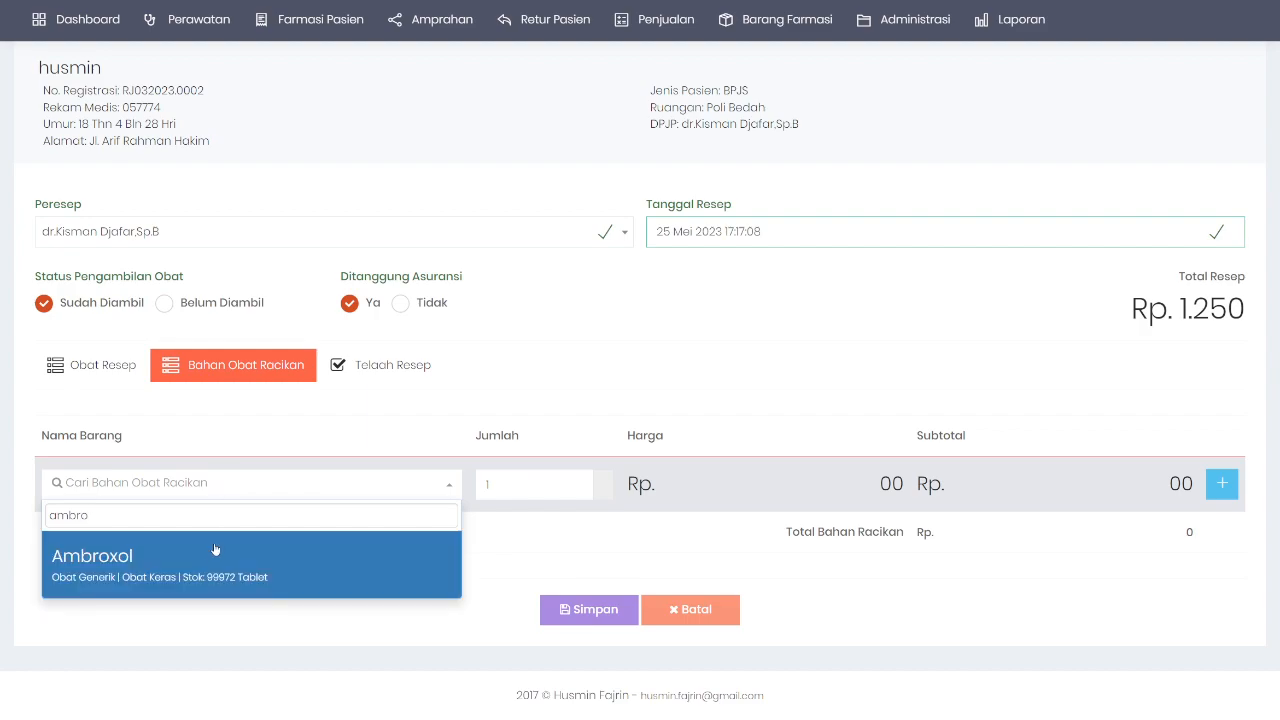
left_click(203, 565)
left_click(1222, 484)
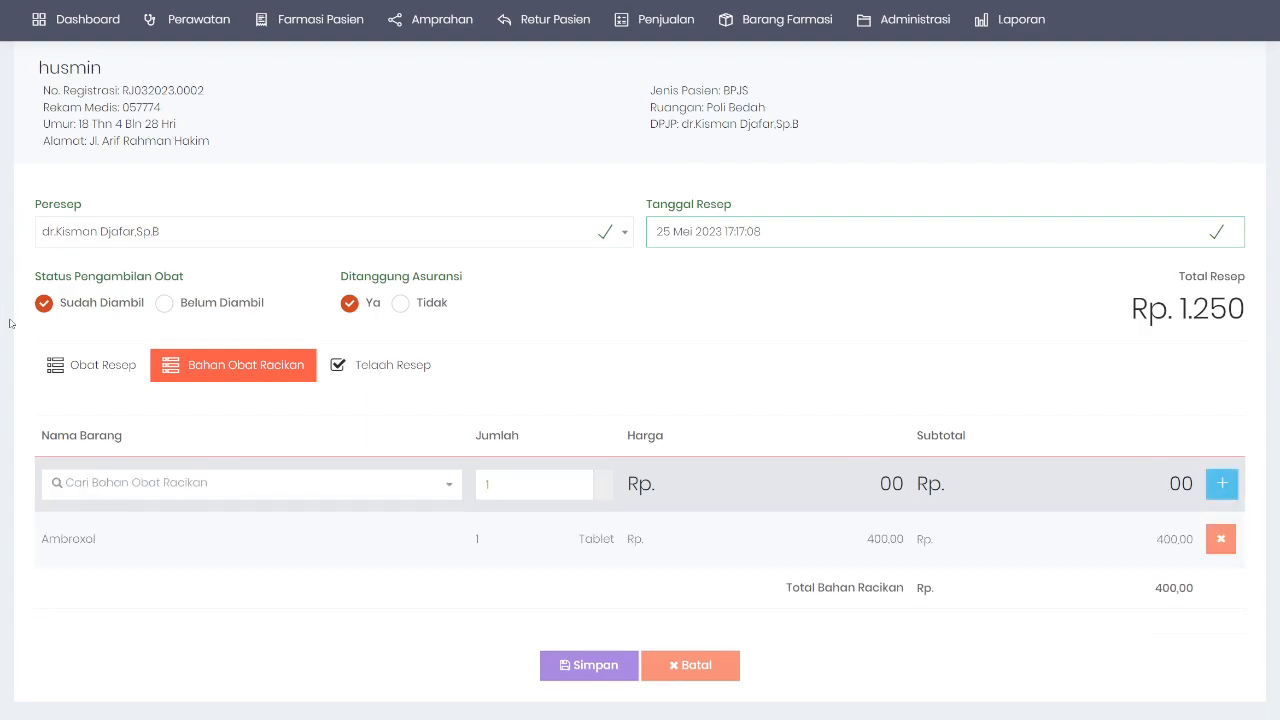
Step: Check the Obat Resep interaction panel, pointing out allopurinol in the warning line
left_click(70, 365)
scroll(334, 476, "down", 6)
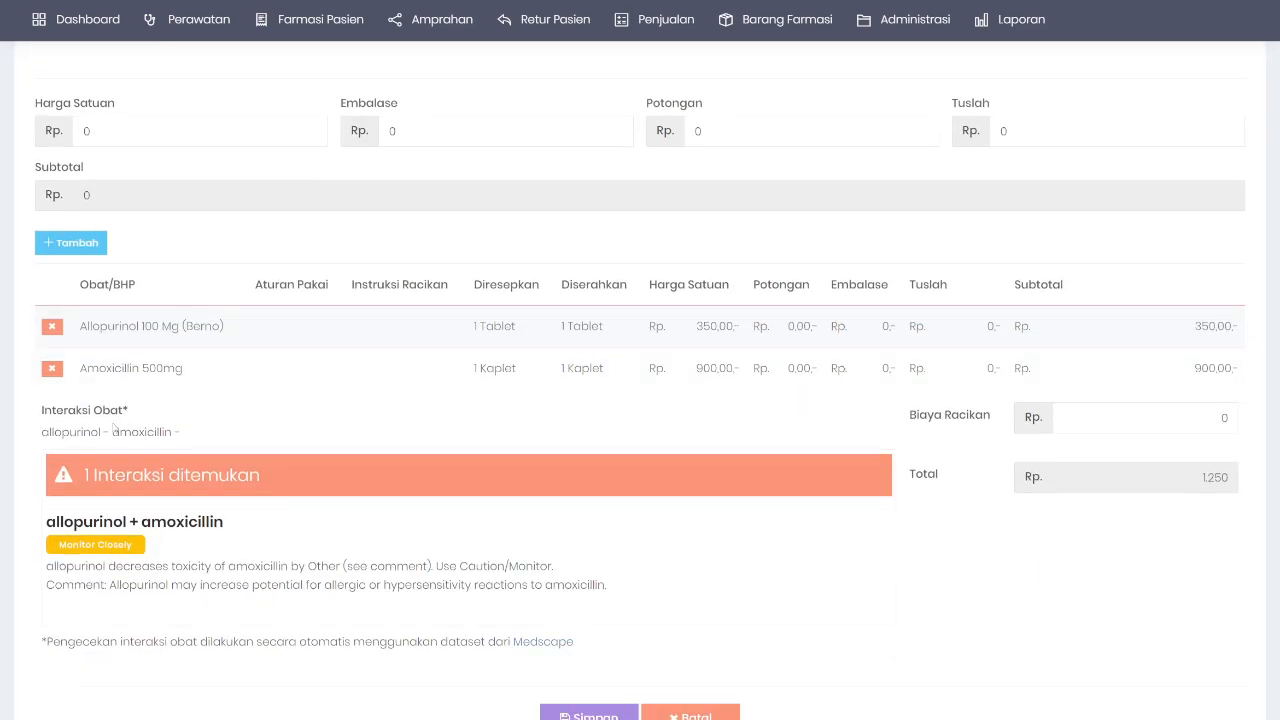
scroll(240, 394, "up", 5)
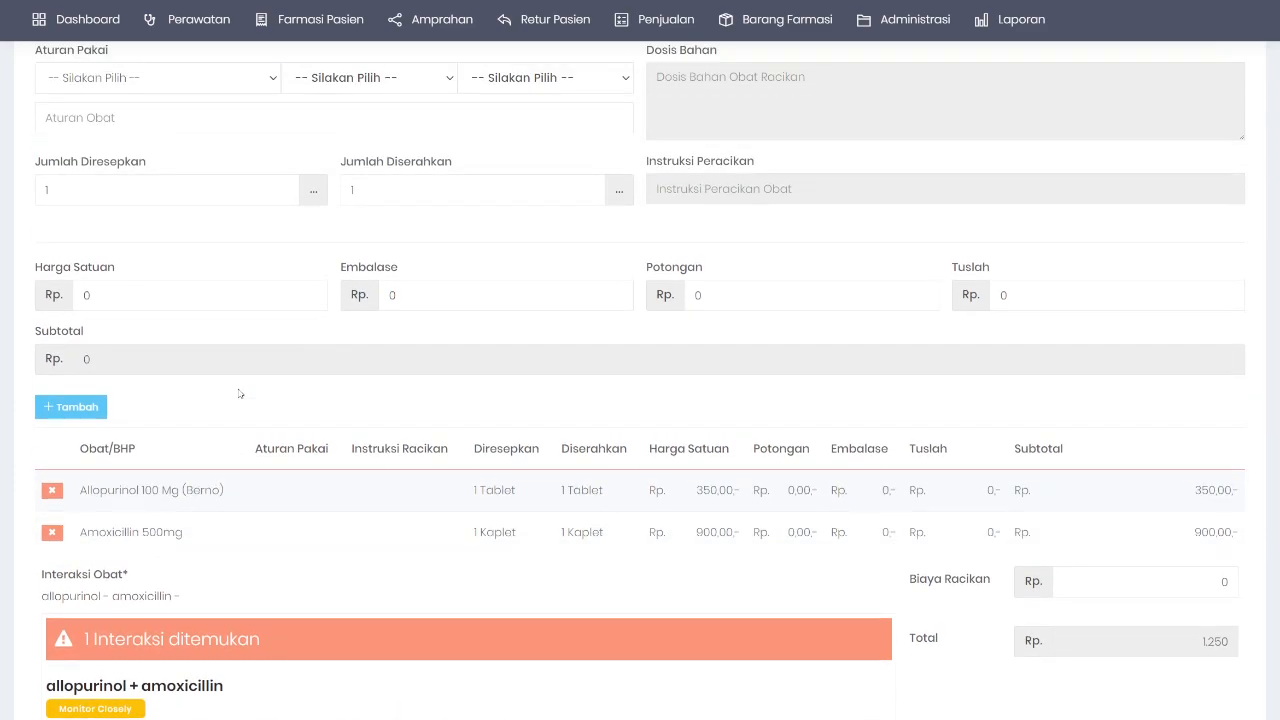
left_click(203, 205)
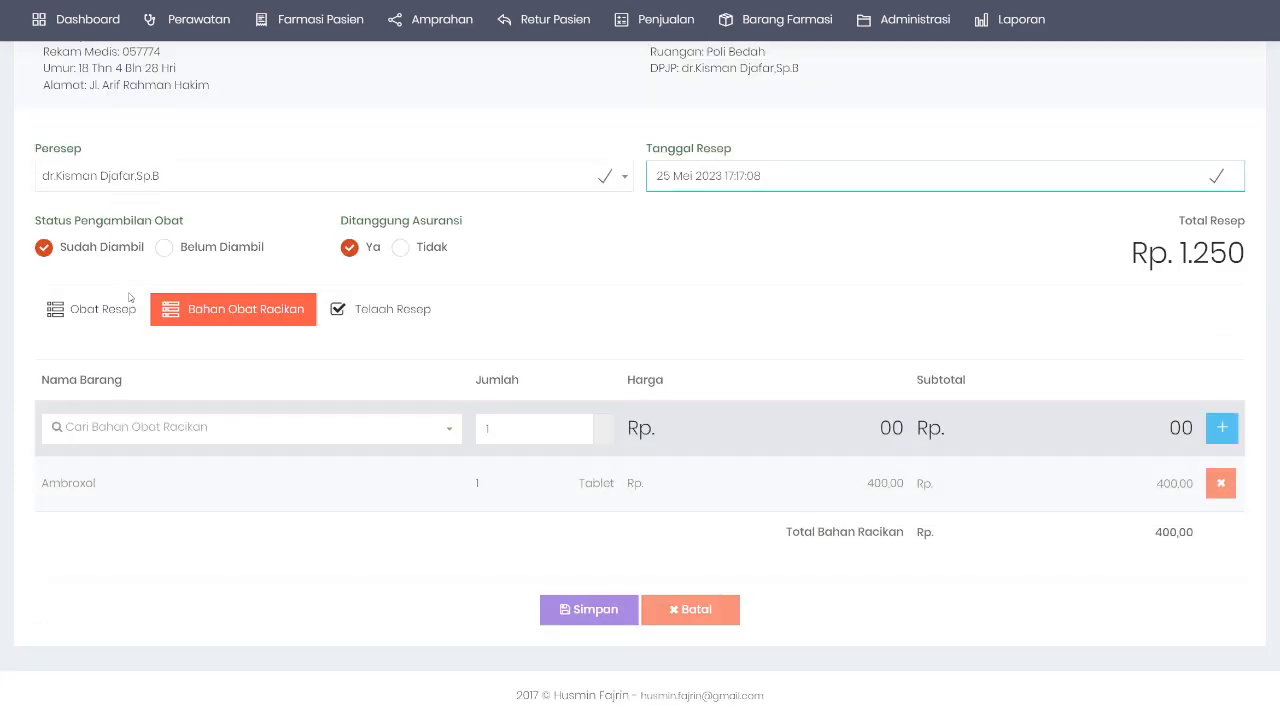
left_click(101, 326)
scroll(55, 501, "down", 4)
left_click_drag(55, 485, 200, 488)
left_click(217, 489)
scroll(229, 391, "up", 6)
Step: Add Paracetamol (Ifars) to the compound ingredient table
left_click(211, 421)
scroll(200, 430, "down", 1)
left_click(192, 433)
type("aml")
key("BackSpace")
key("BackSpace")
key("BackSpace")
key("BackSpace")
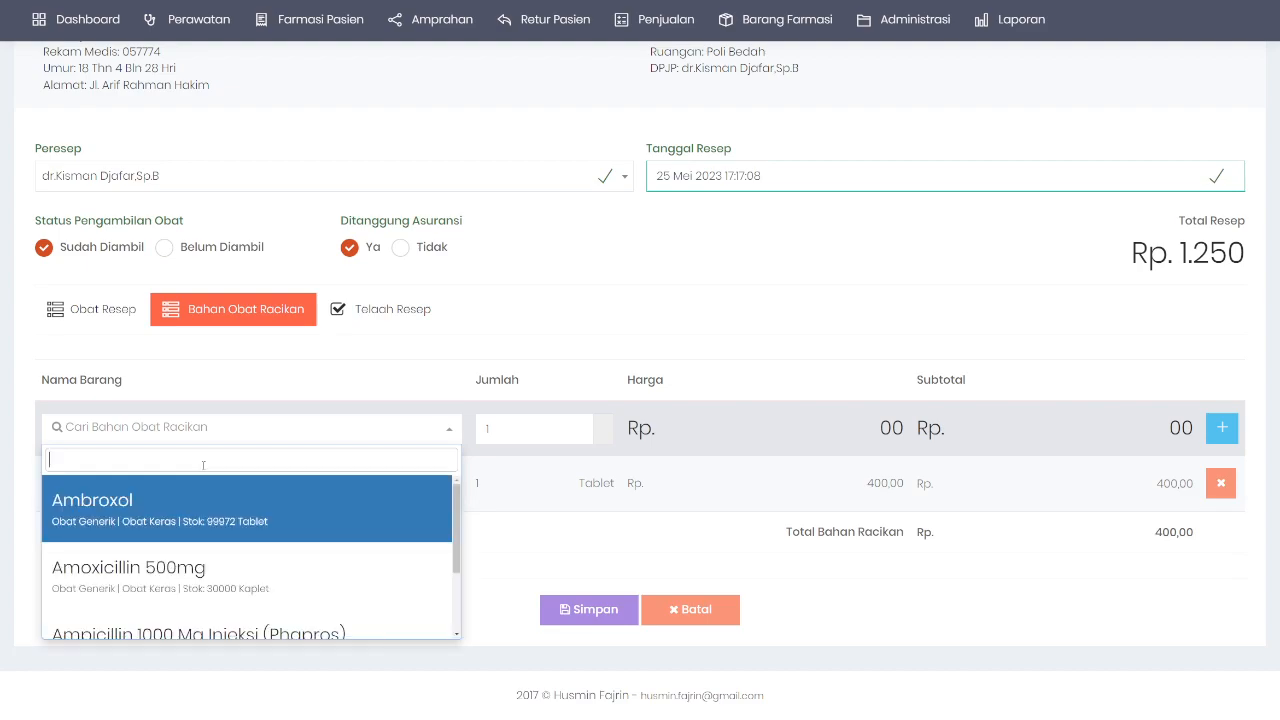
scroll(312, 569, "down", 3)
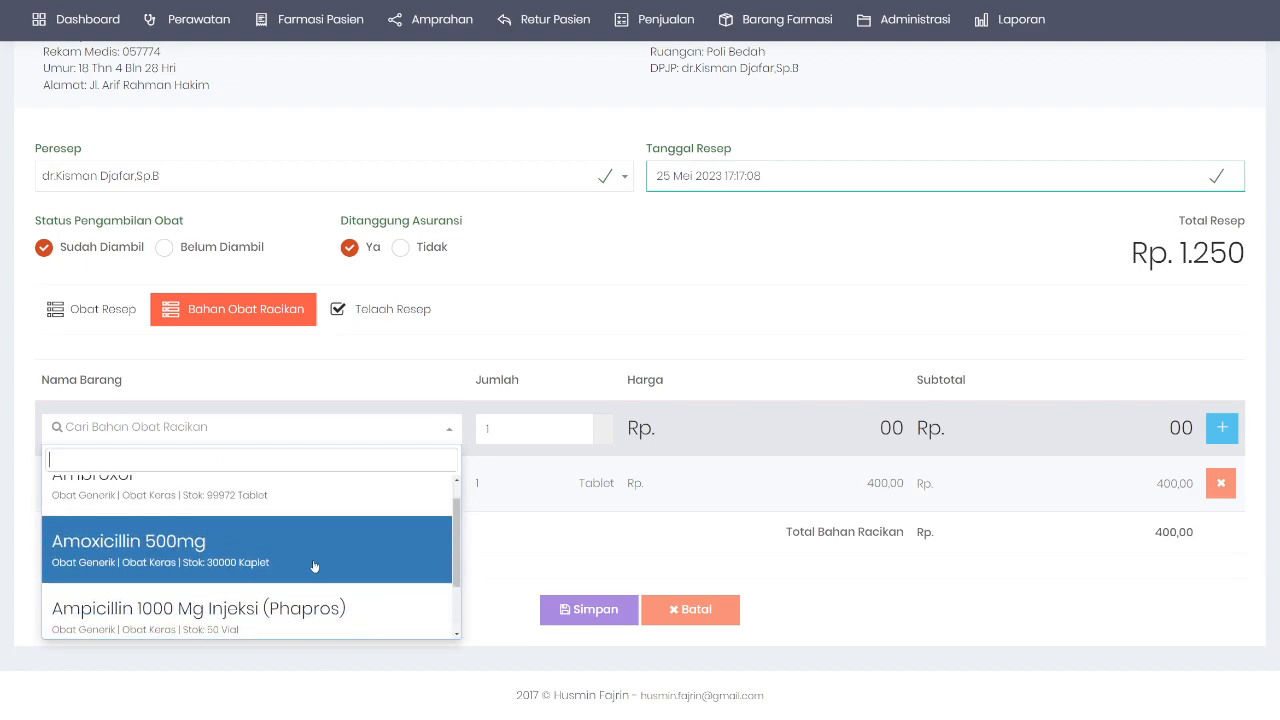
left_click(311, 595)
left_click(1222, 428)
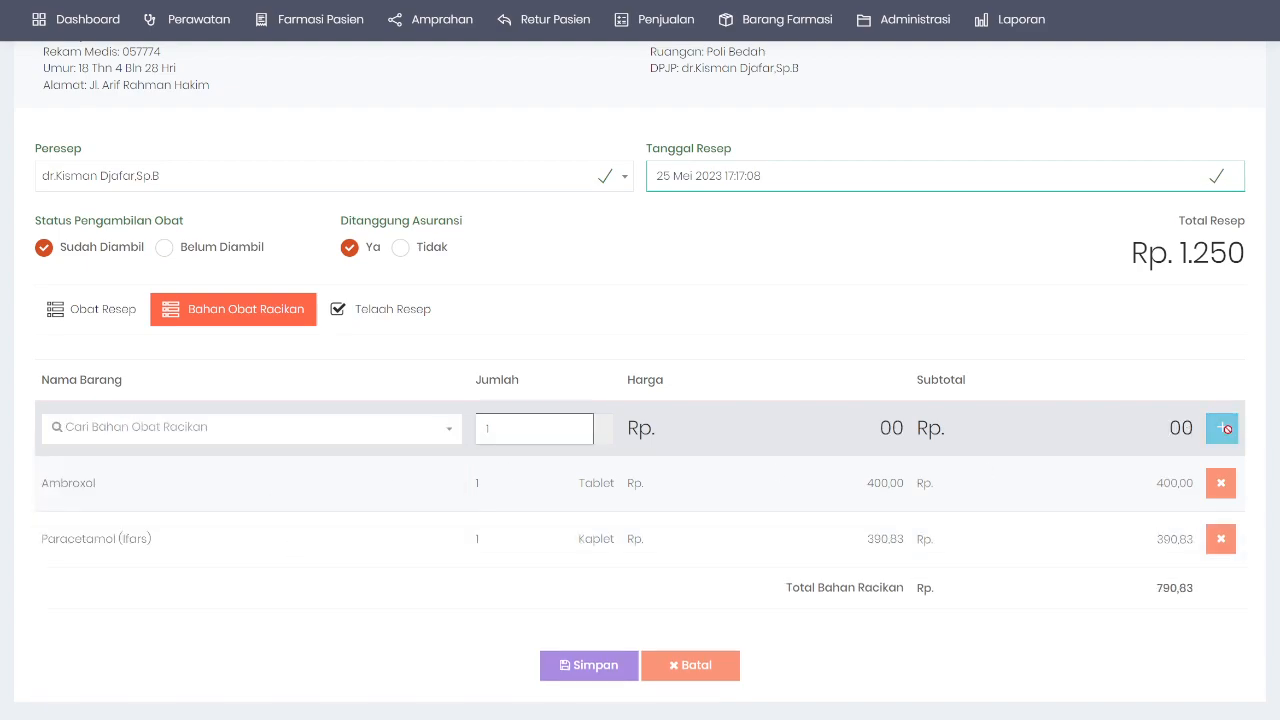
Step: Review the interacting drug names in the prescribed drugs' warning
left_click(112, 258)
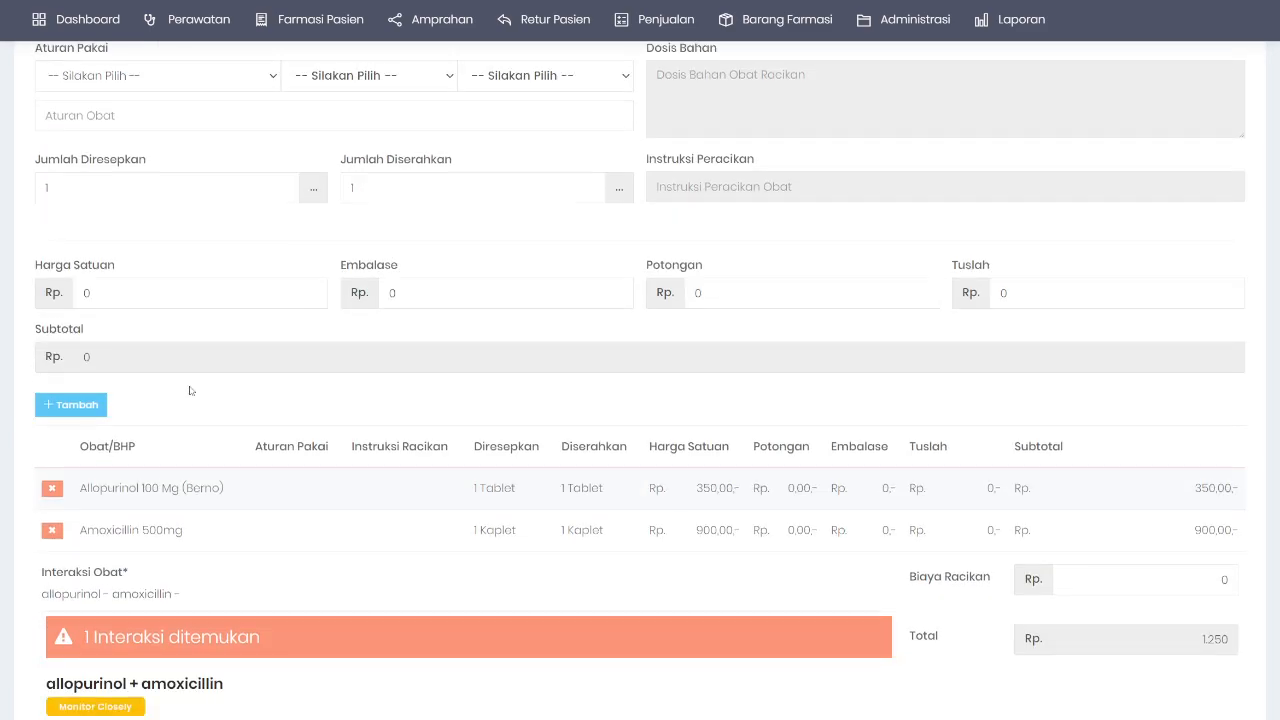
scroll(190, 392, "down", 2)
left_click_drag(62, 375, 248, 373)
left_click(248, 375)
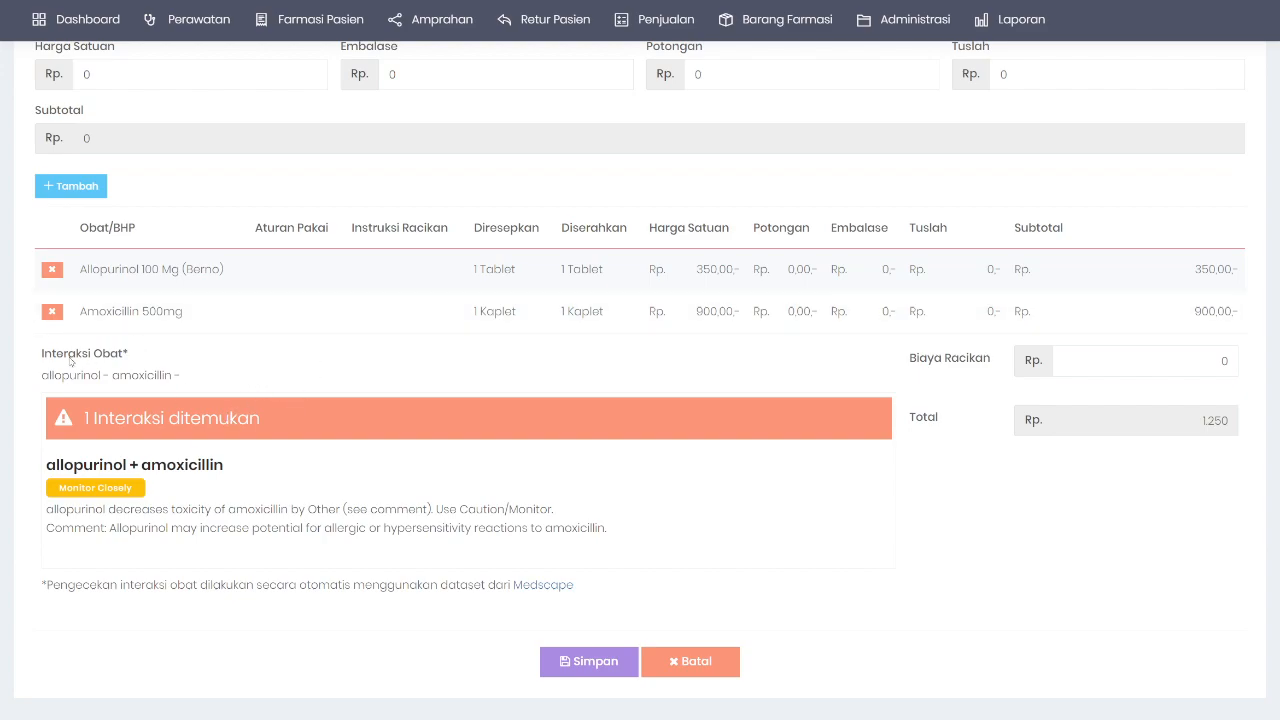
Step: Remove Allopurinol 100 Mg (Berno), leaving Amoxicillin 500mg and a Rp 900 total
left_click(52, 269)
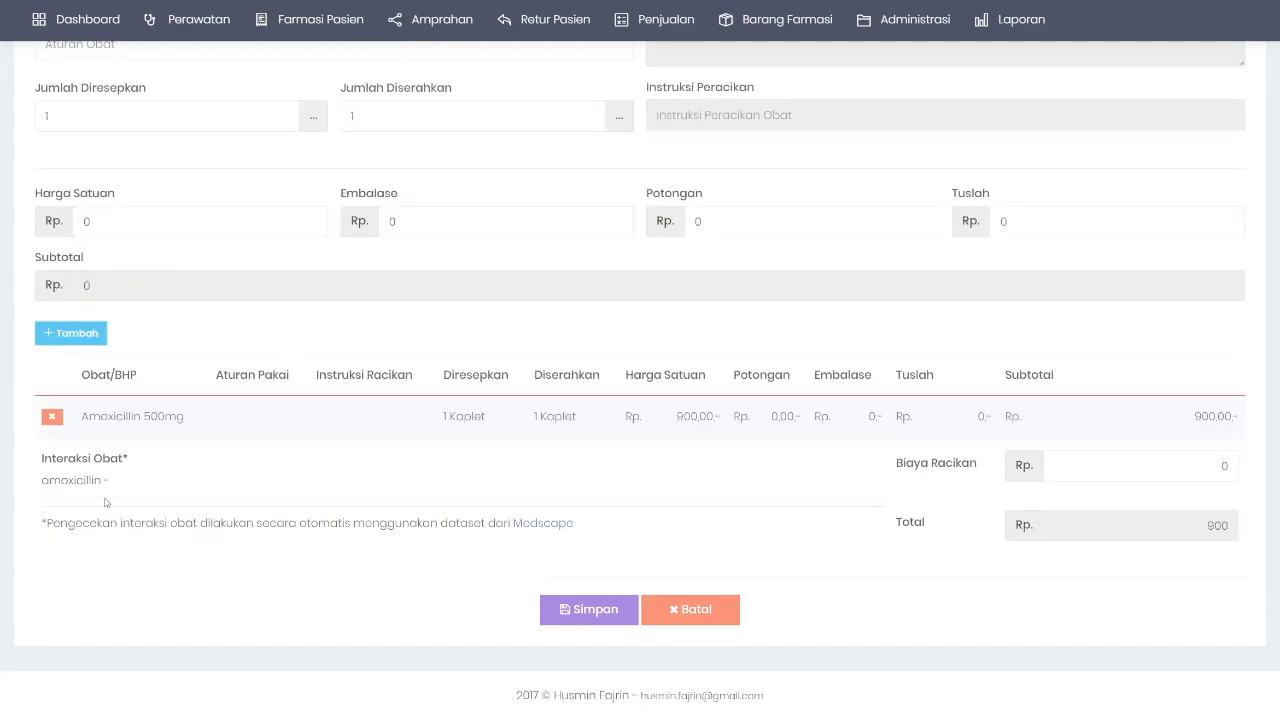
left_click_drag(42, 480, 166, 484)
left_click(170, 484)
scroll(607, 316, "up", 5)
scroll(607, 316, "up", 2)
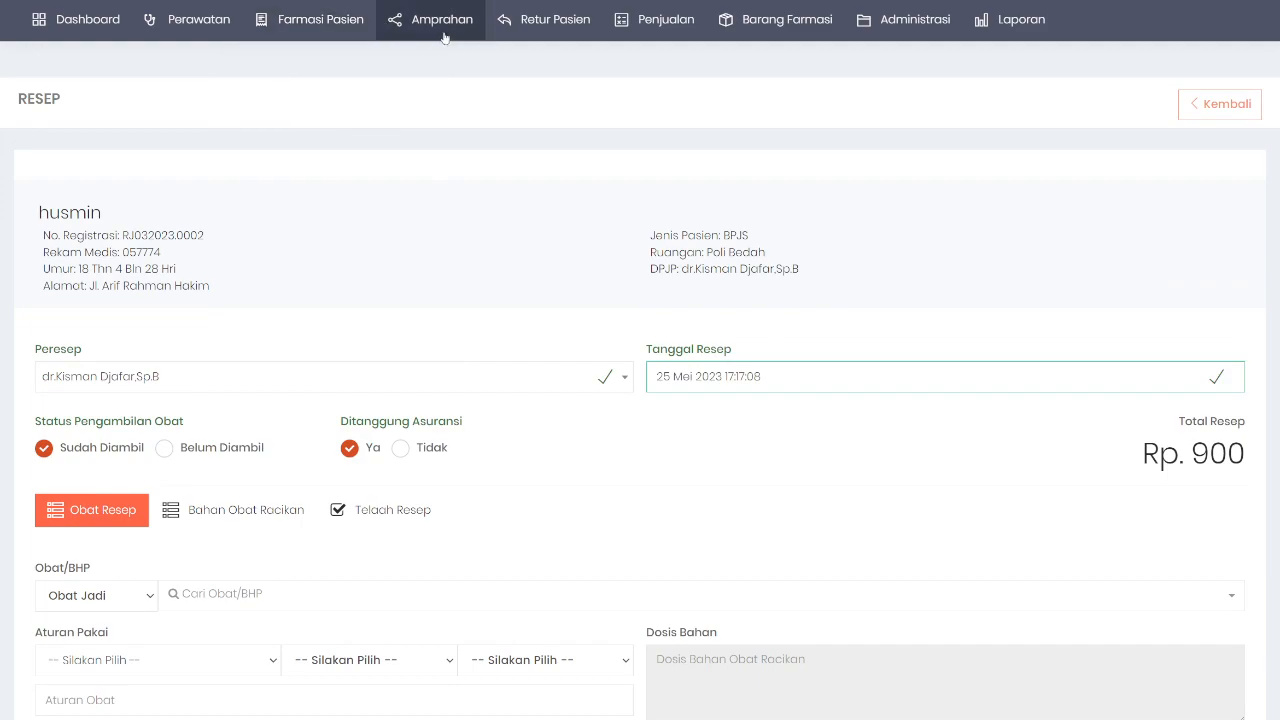
Step: Open Barang Farmasi > Data Barang Farmasi > Obat, start Tambah Obat, and view Pemetaan Medscape
mouse_move(757, 32)
mouse_move(775, 57)
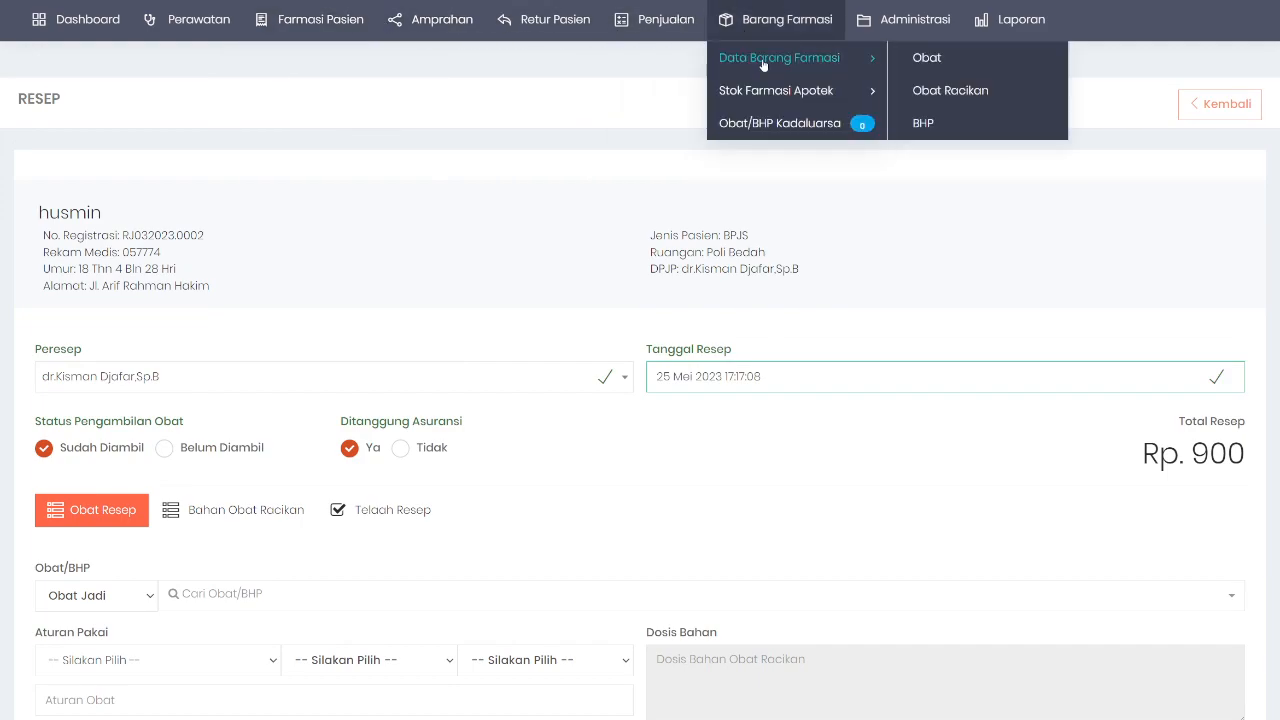
left_click(966, 57)
scroll(805, 400, "down", 2)
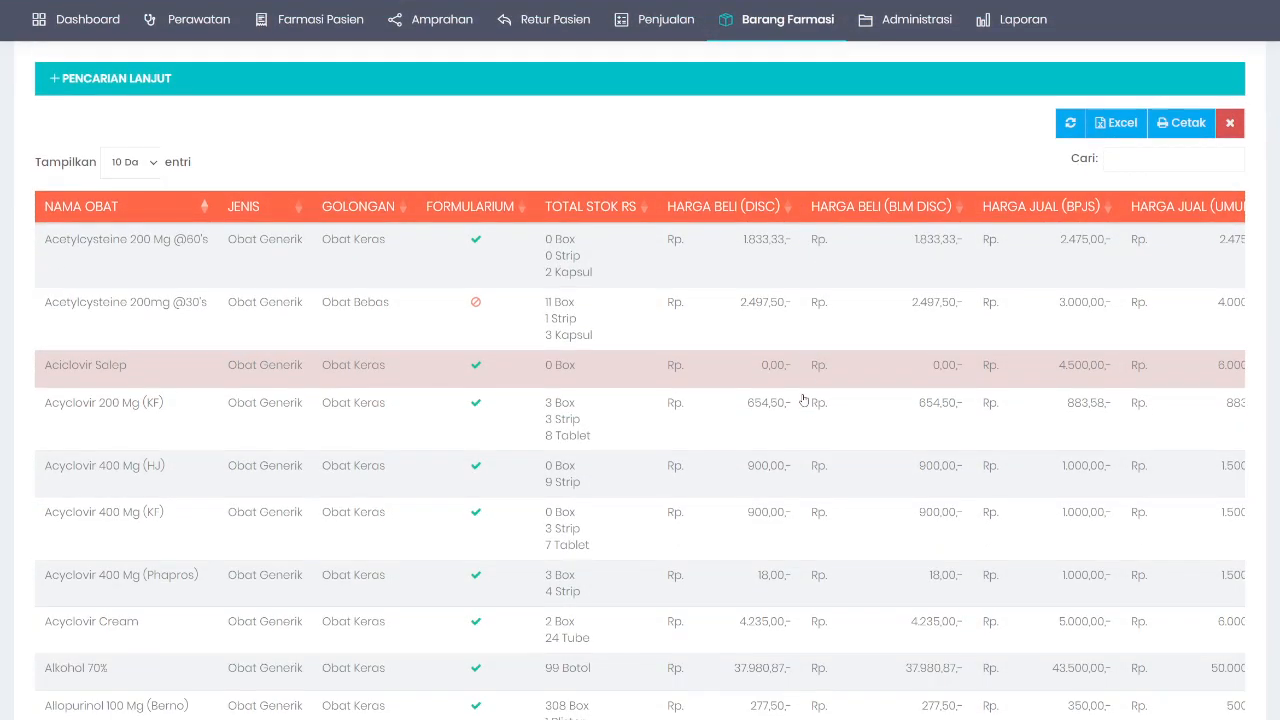
scroll(802, 399, "down", 2)
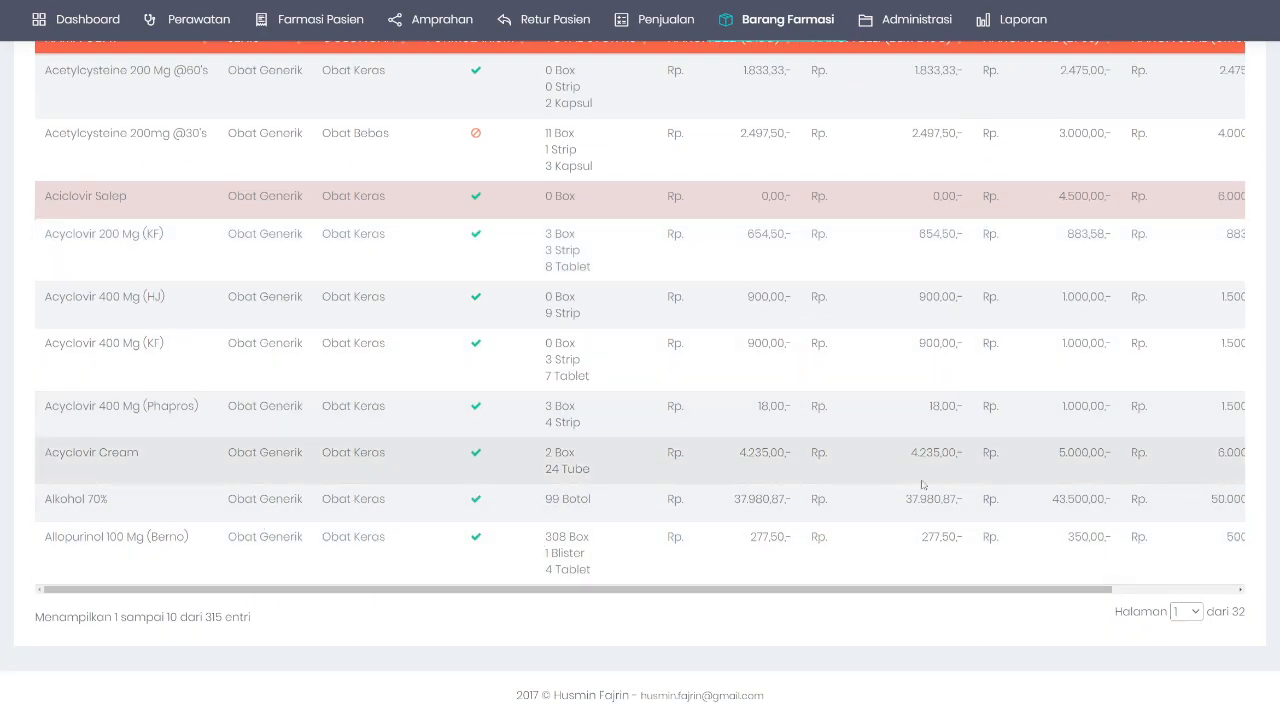
scroll(889, 453, "up", 3)
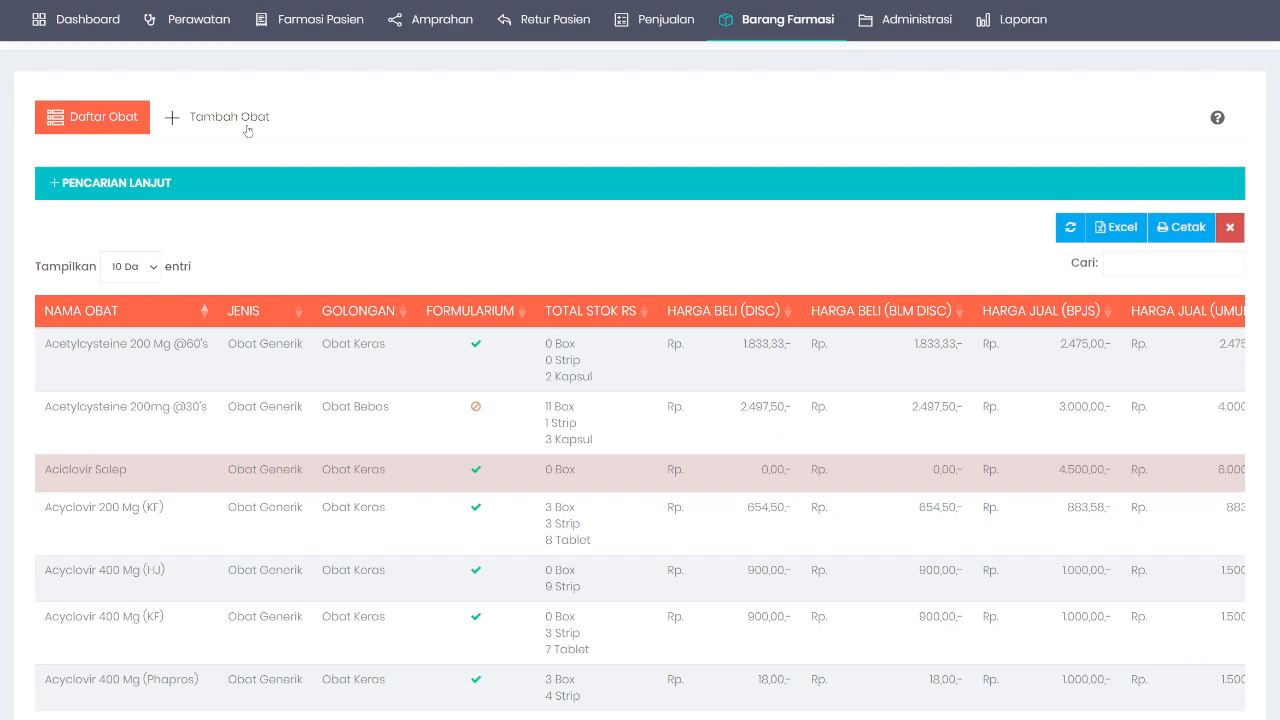
left_click(245, 125)
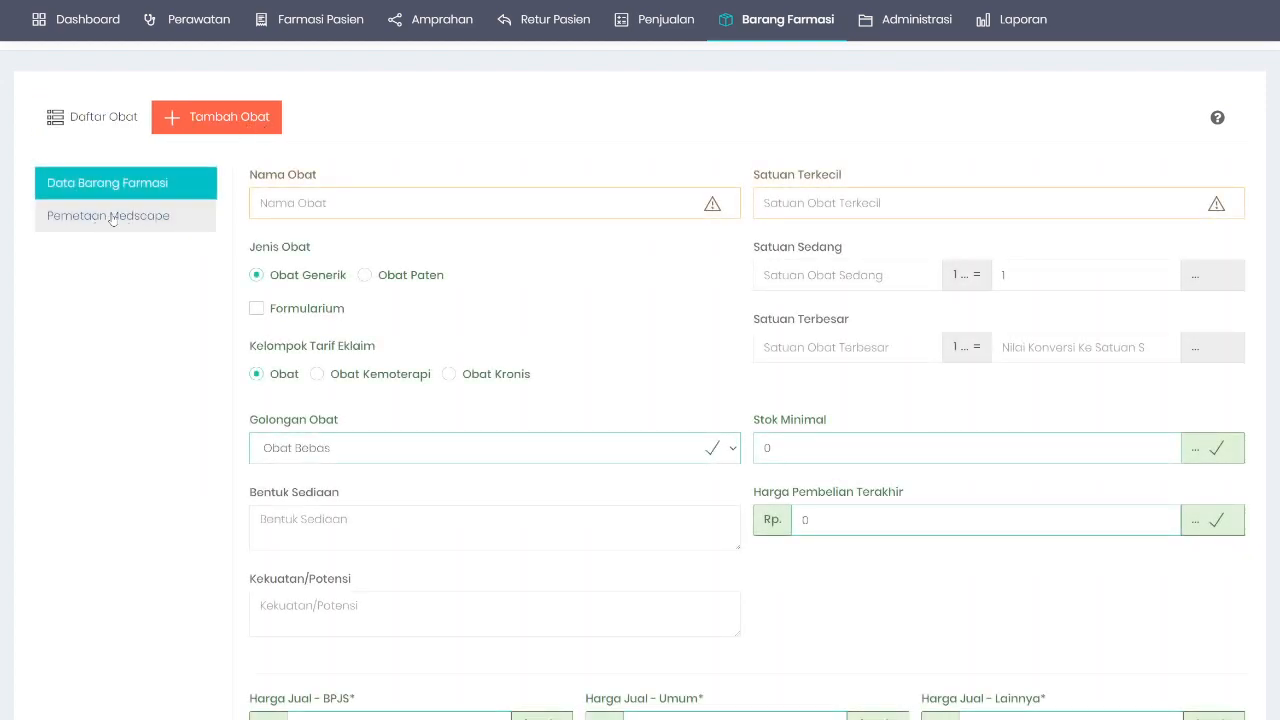
left_click(112, 219)
Step: Return to the medicine list and reopen the Tambah Obat form
left_click(96, 121)
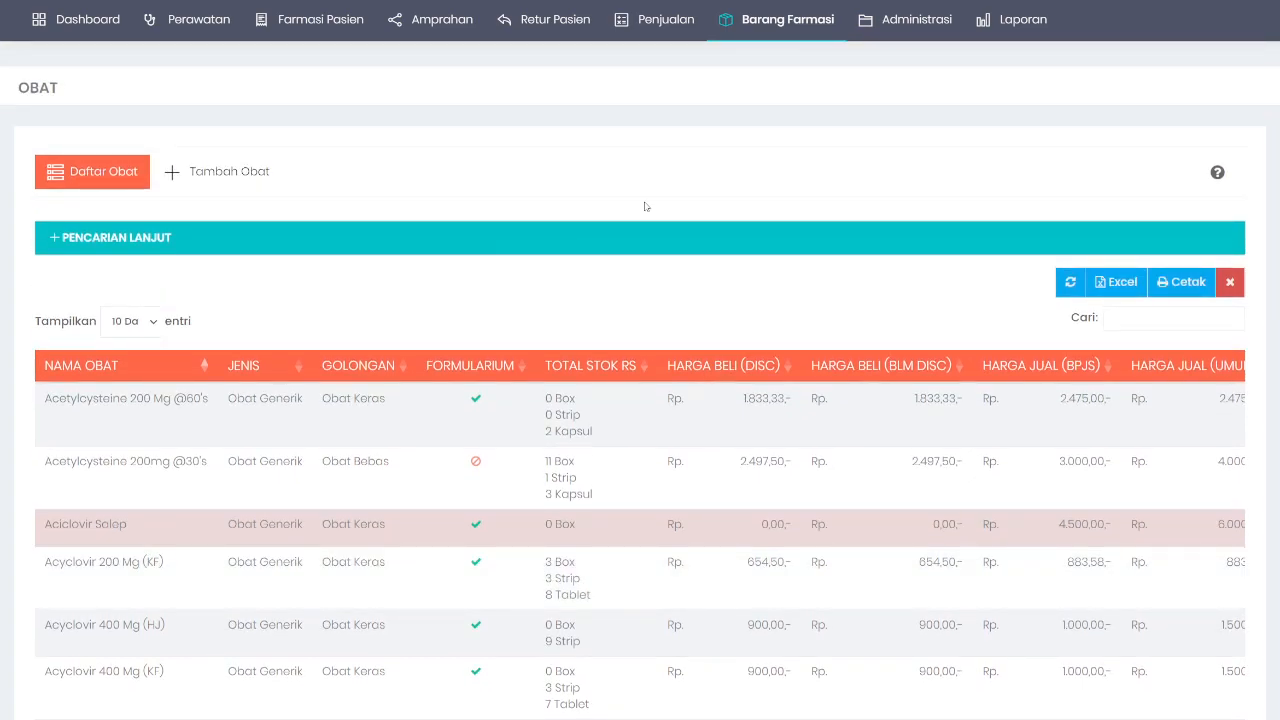
mouse_move(365, 28)
left_click(240, 173)
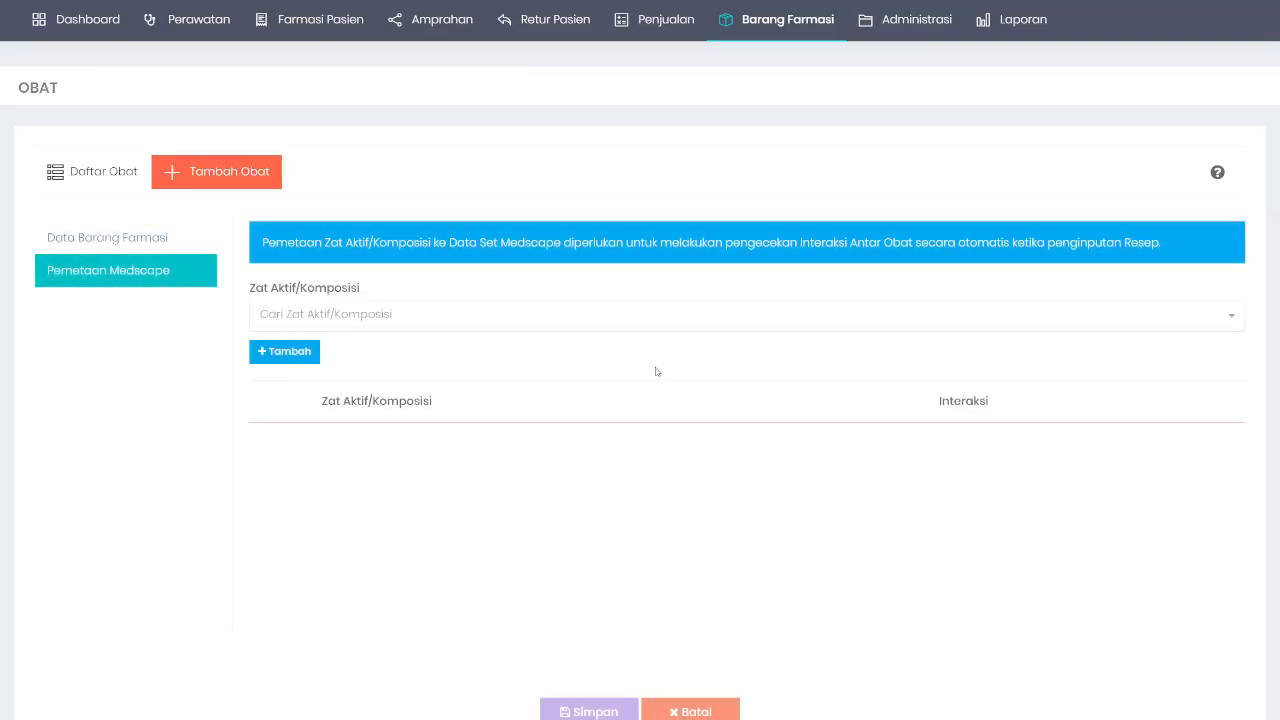
Step: Search 'ros' in the Zat Aktif/Komposisi dropdown and choose rosemary
left_click(567, 320)
type("rose")
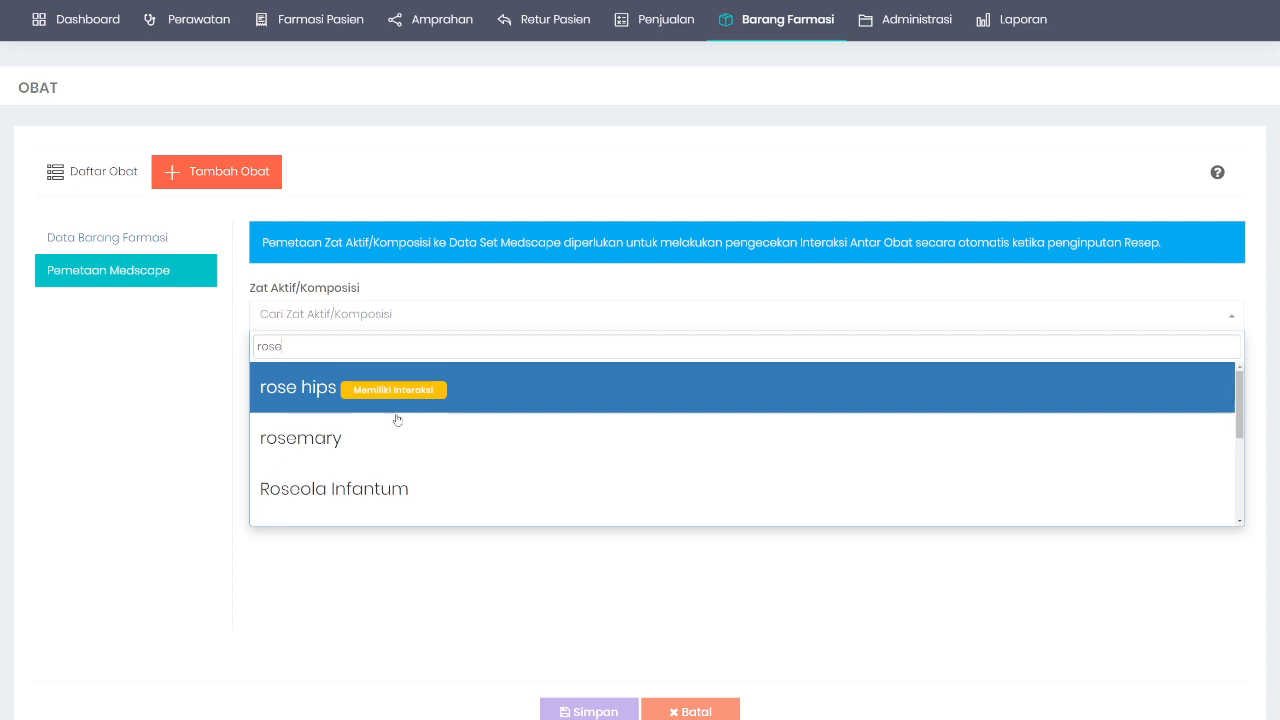
scroll(422, 450, "down", 5)
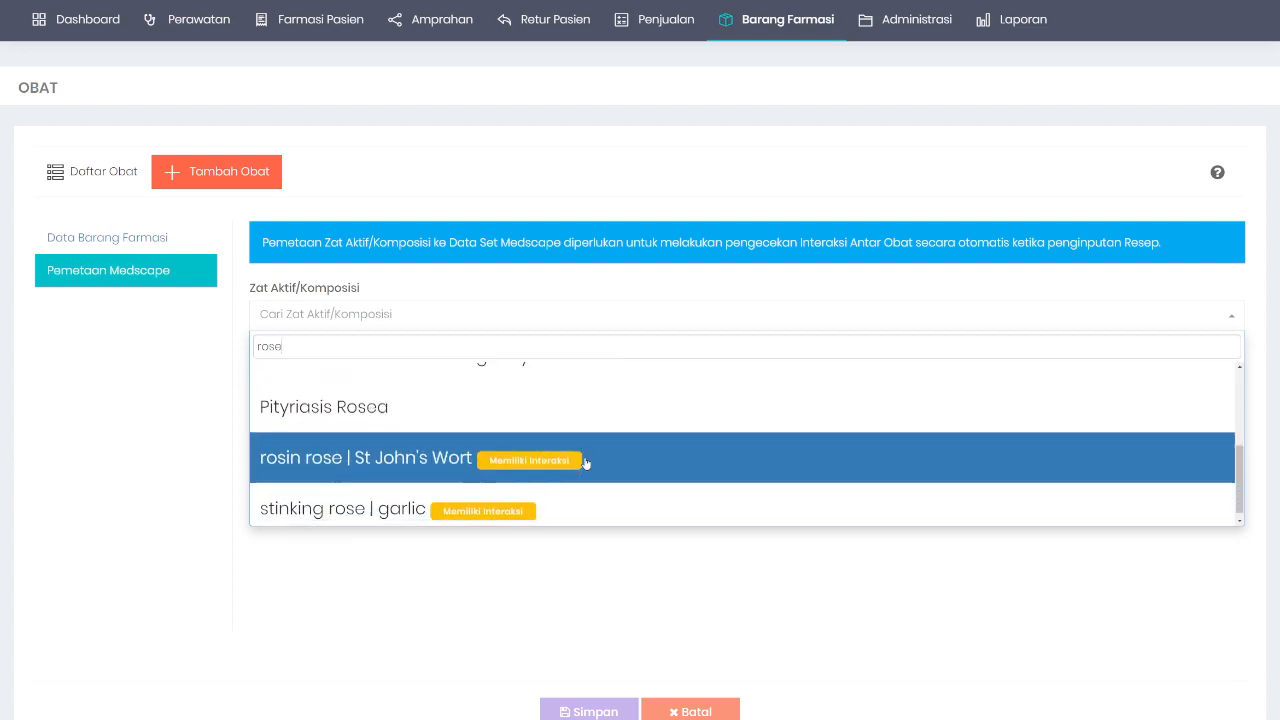
scroll(480, 474, "up", 5)
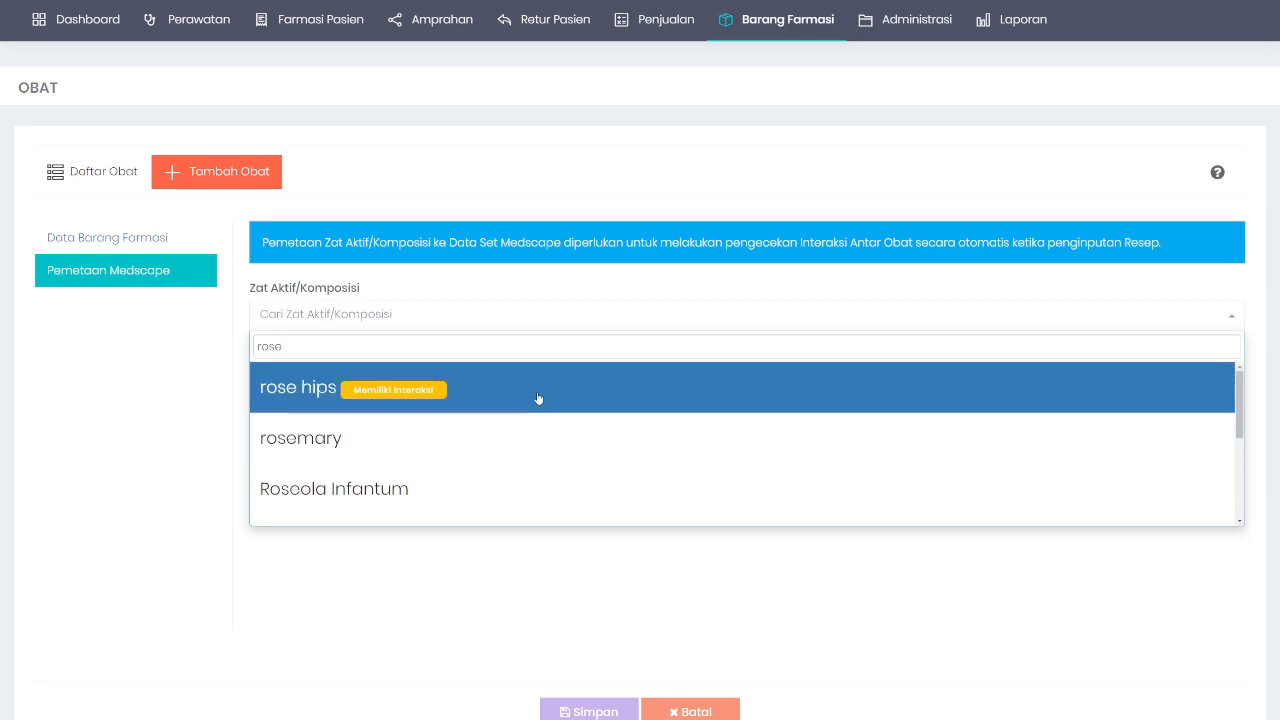
scroll(580, 443, "down", 2)
scroll(468, 421, "down", 2)
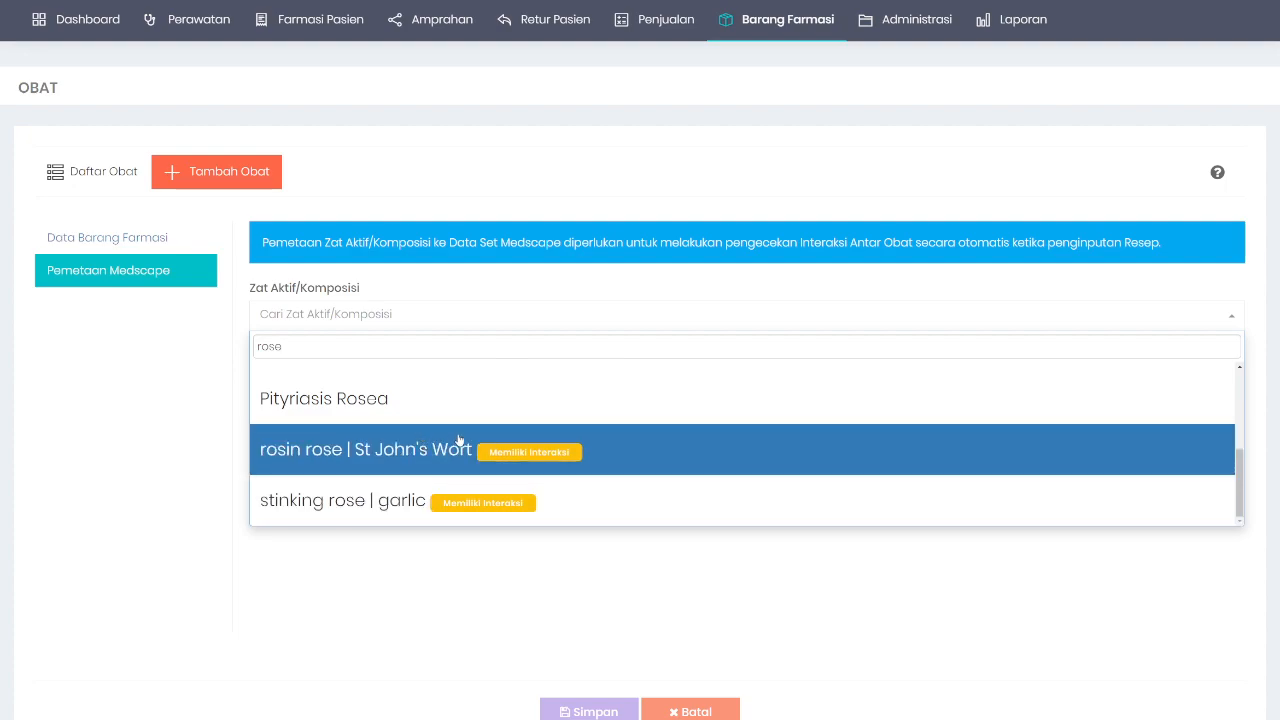
scroll(470, 438, "up", 3)
scroll(498, 439, "up", 1)
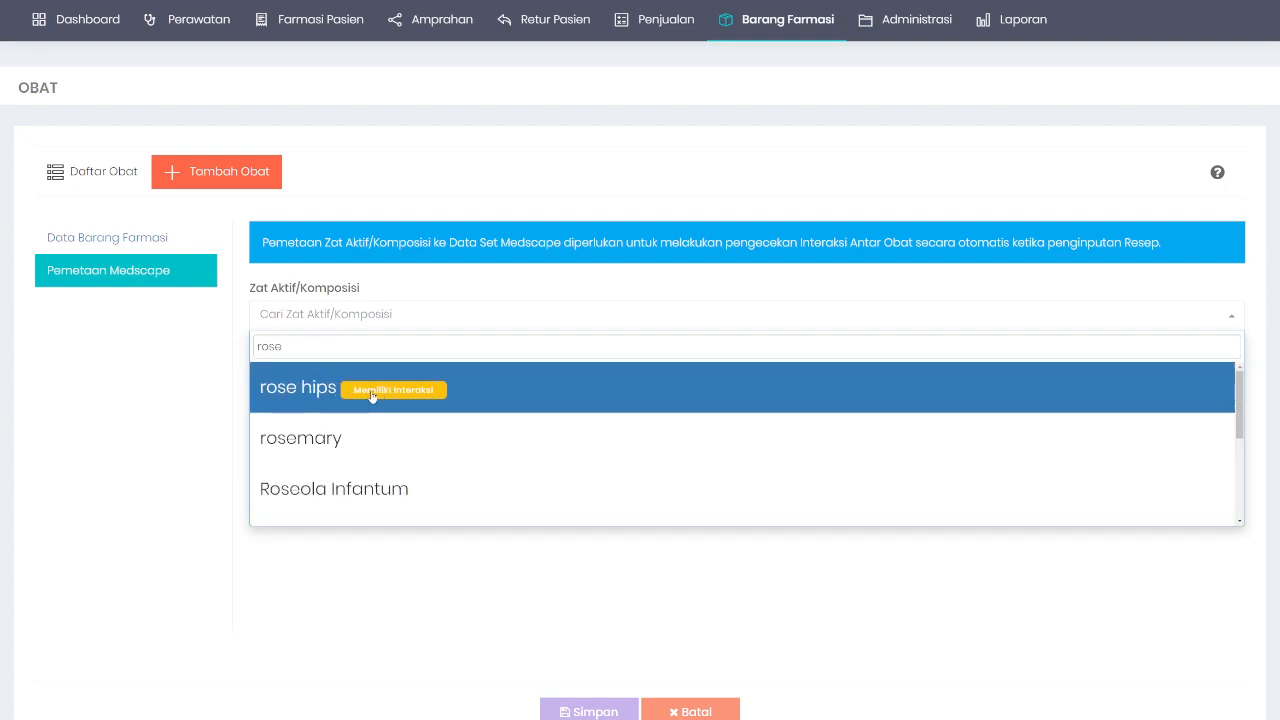
scroll(370, 449, "down", 1)
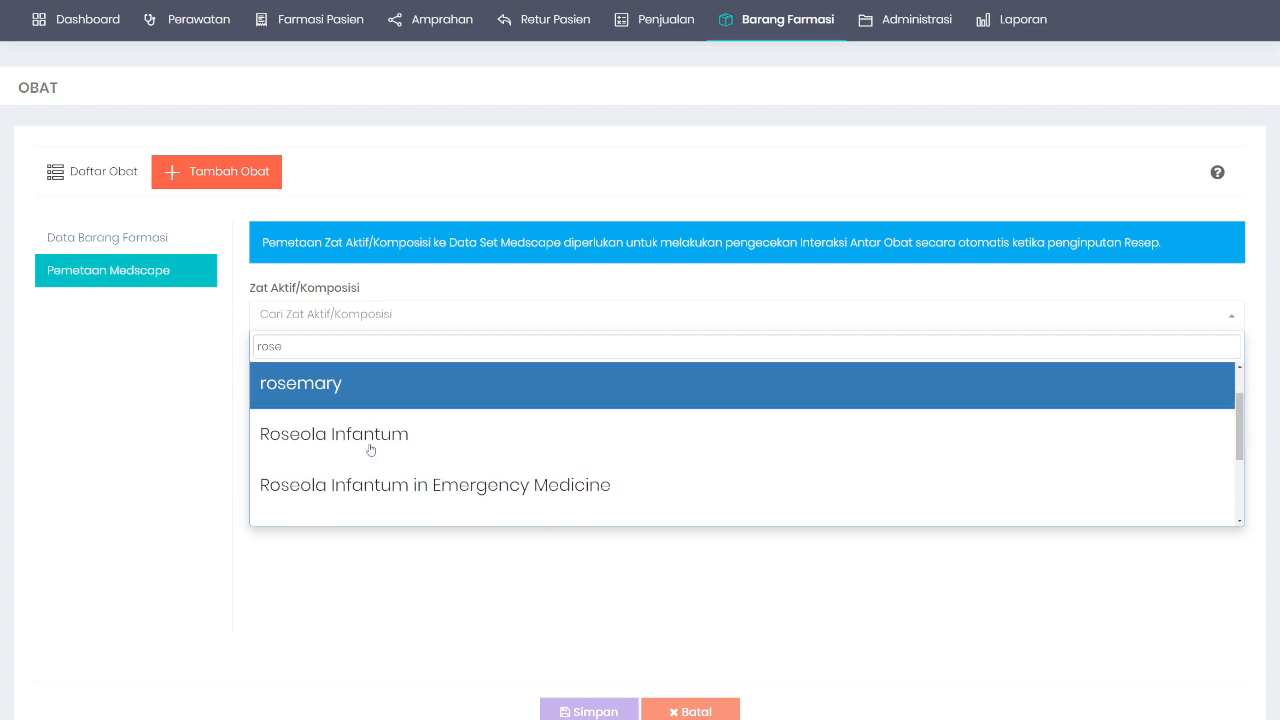
scroll(398, 403, "up", 1)
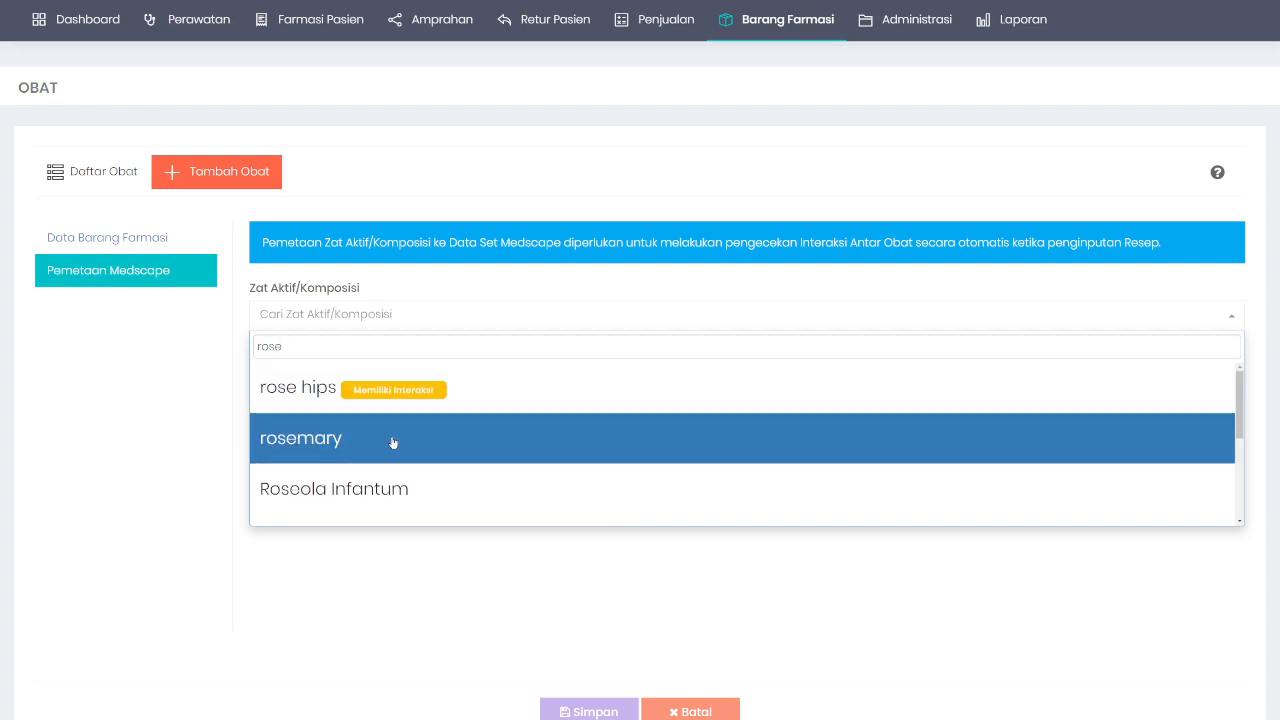
left_click(393, 443)
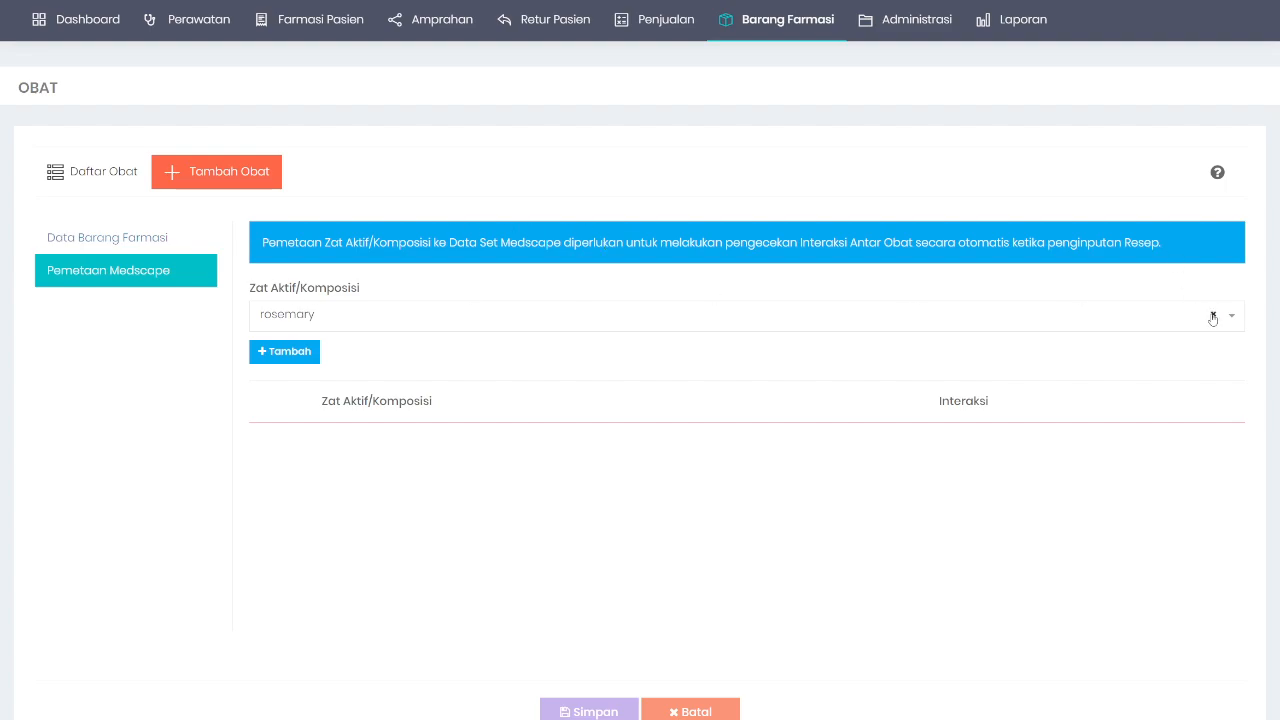
Step: Go back to Daftar Obat, then view Dashboard Farmasi with 4 prescriptions and Rp 28.366,50 revenue
left_click(100, 176)
scroll(440, 430, "down", 5)
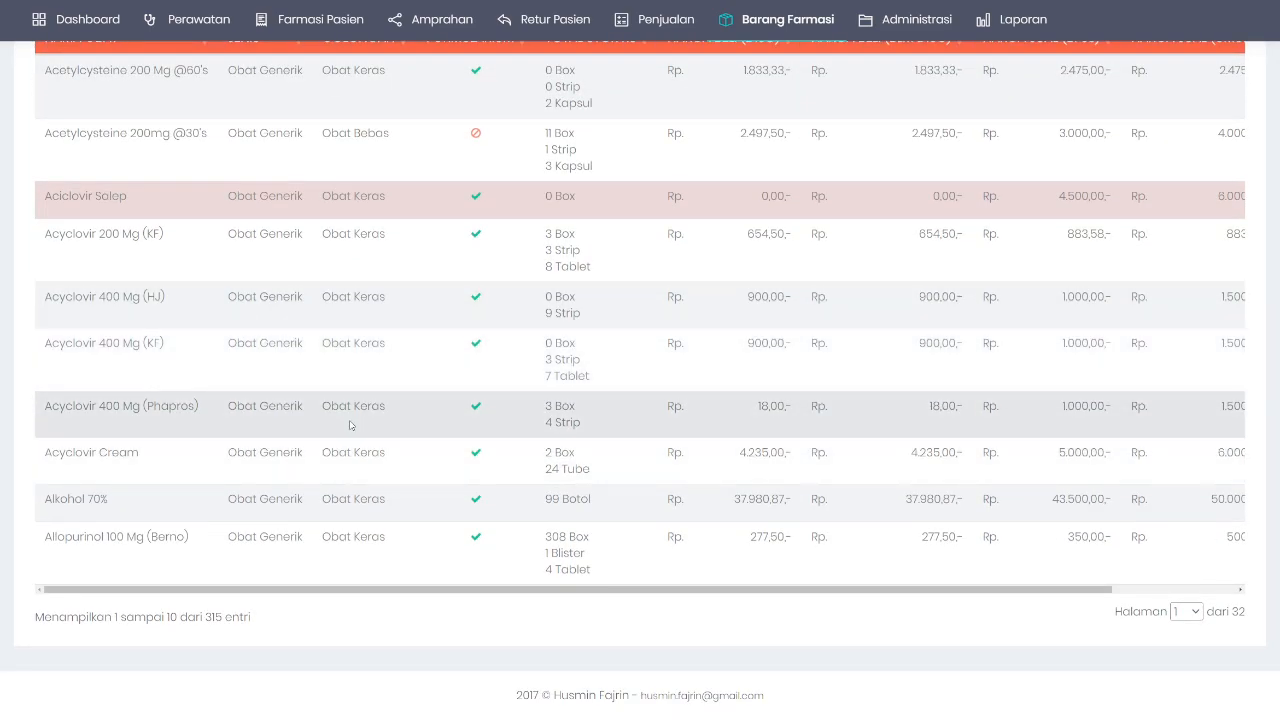
scroll(440, 430, "up", 2)
scroll(300, 480, "down", 2)
scroll(600, 420, "up", 4)
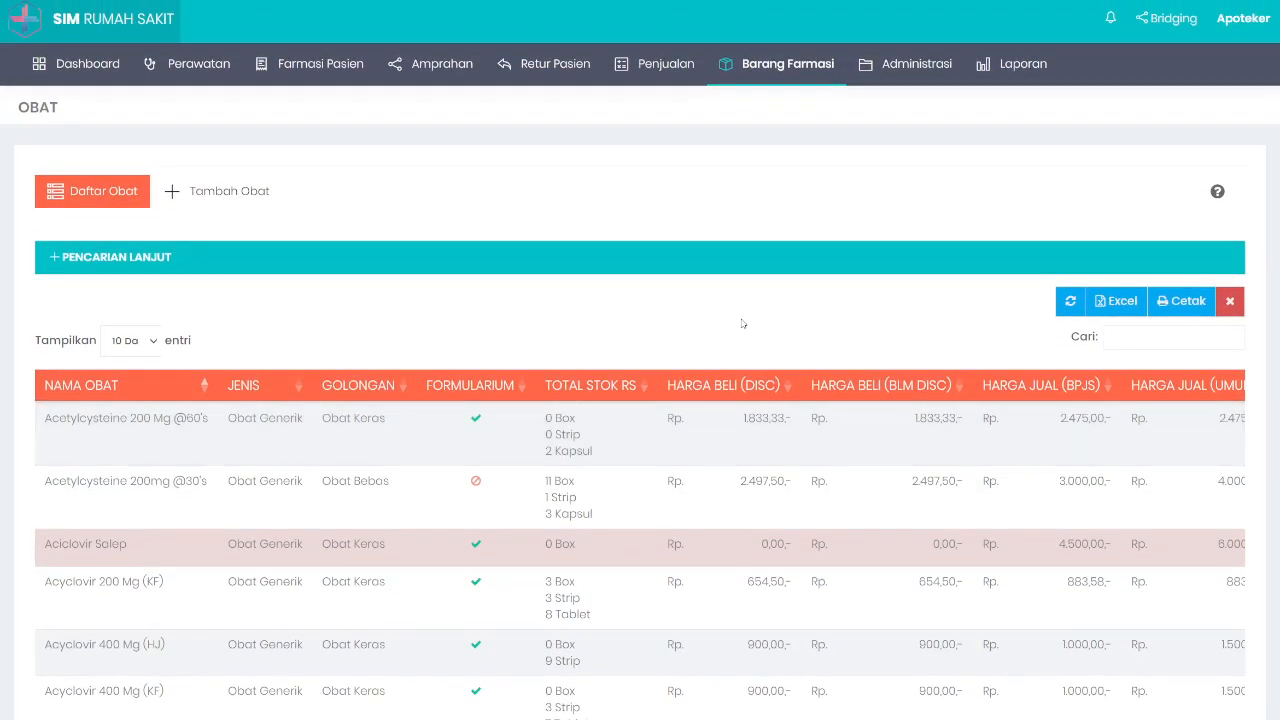
left_click(58, 66)
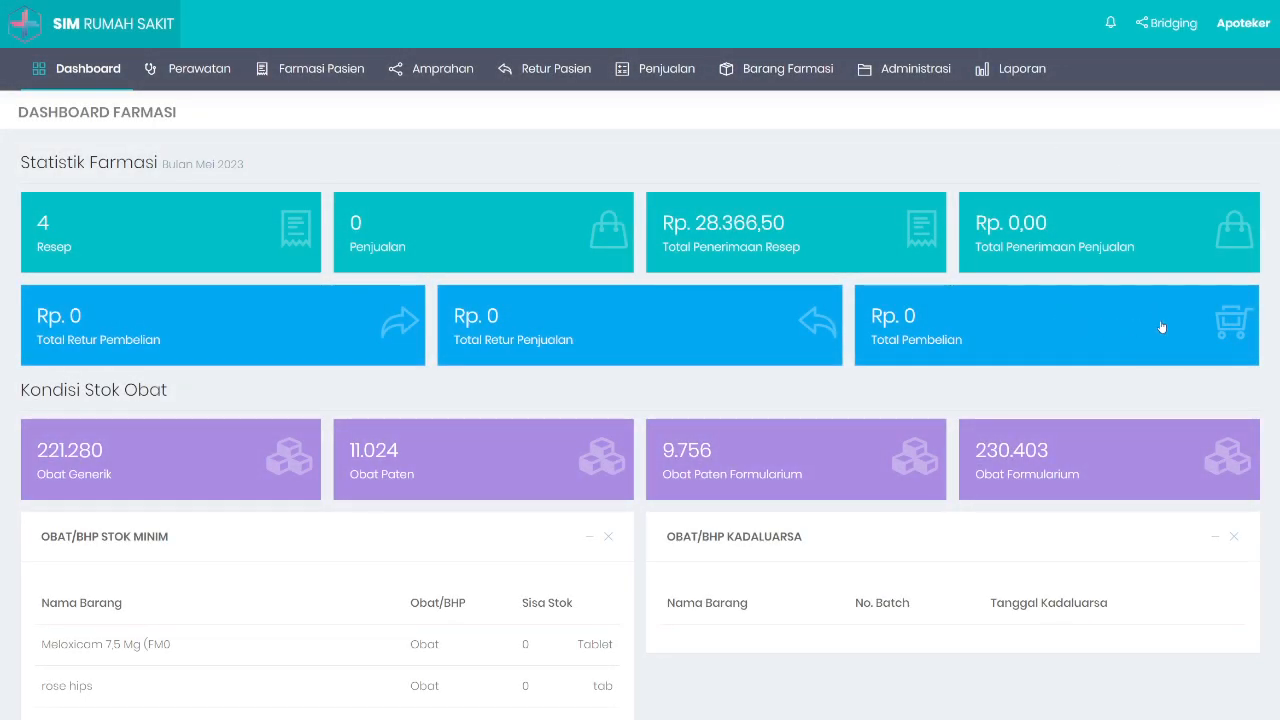
scroll(1160, 330, "down", 2)
scroll(1169, 336, "down", 3)
scroll(1128, 391, "up", 4)
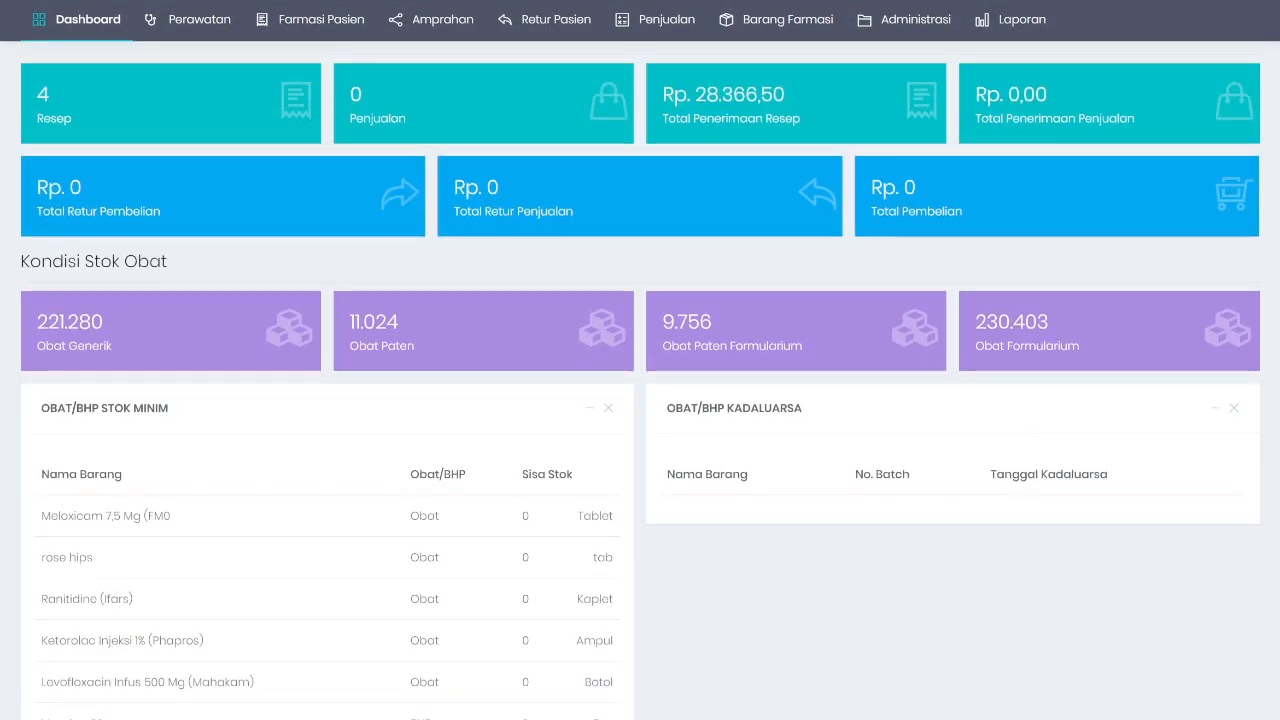